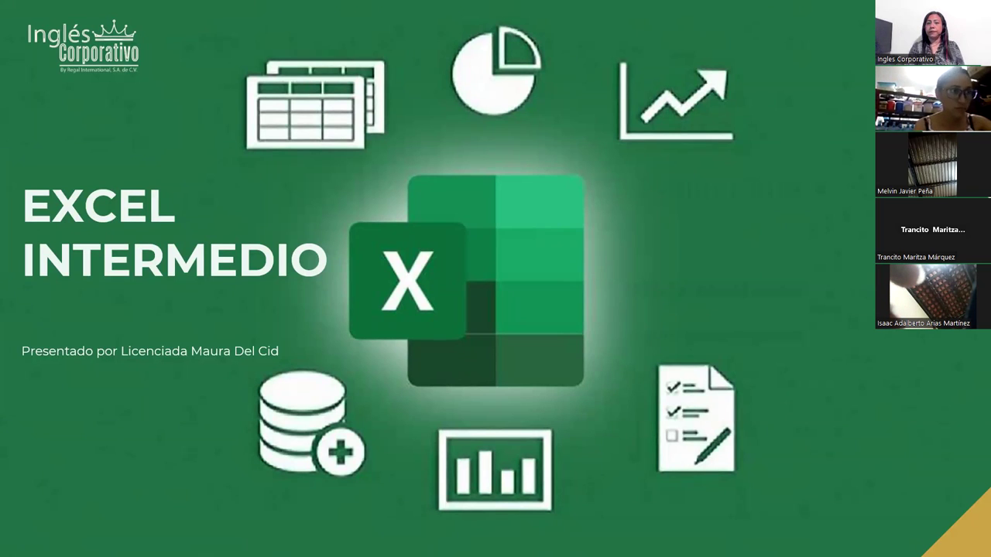
- Advance the slideshow past the Sesión 13 slide to the AGENDA slide
key(Right)
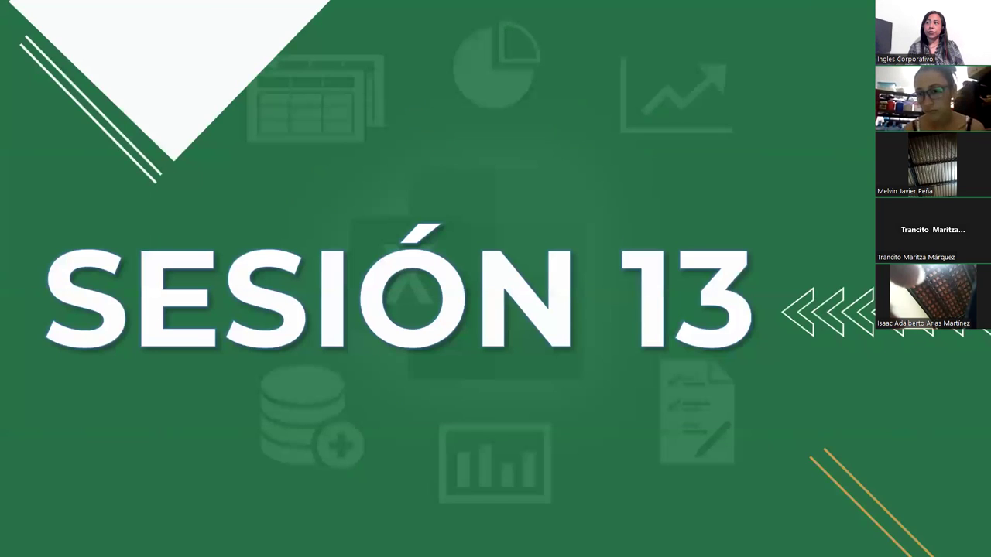
key(Right)
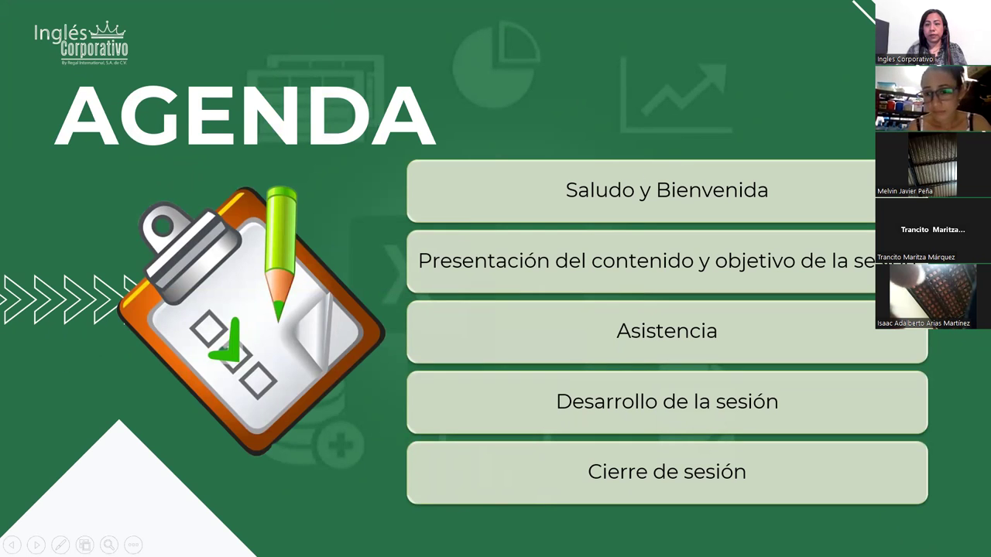
- Advance through the Contenido and Objetivo slides to SEGURIDAD EN LOS LIBROS DE EXCEL
key(Right)
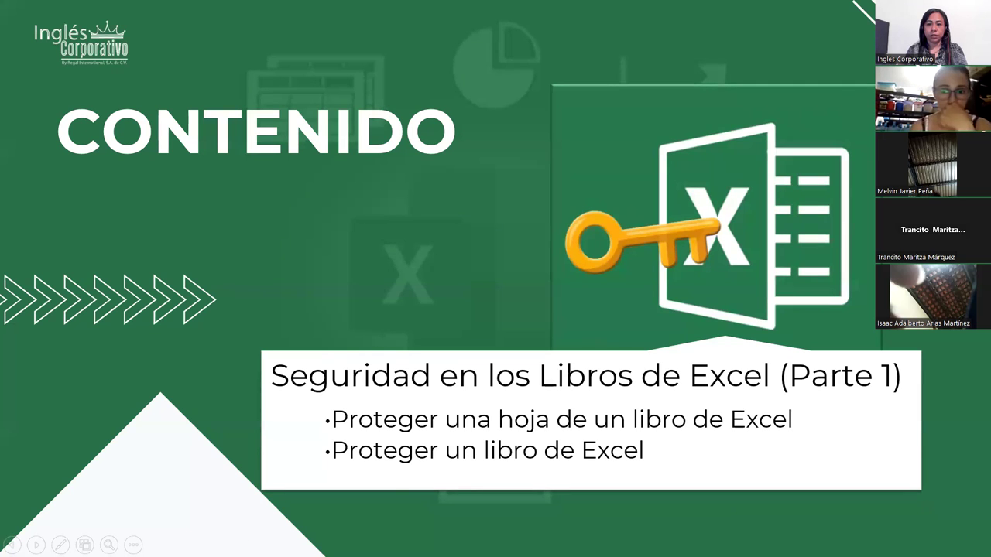
key(Right)
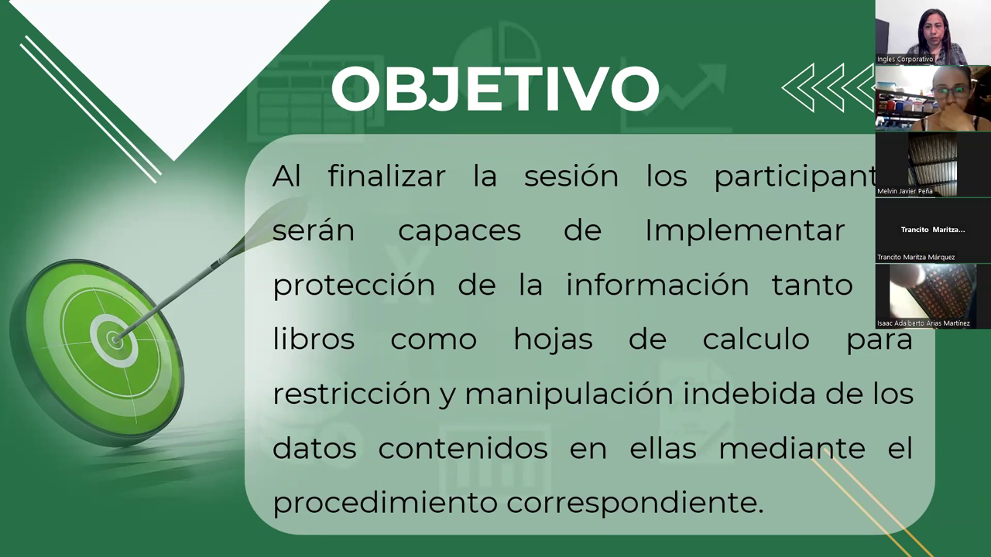
key(Right)
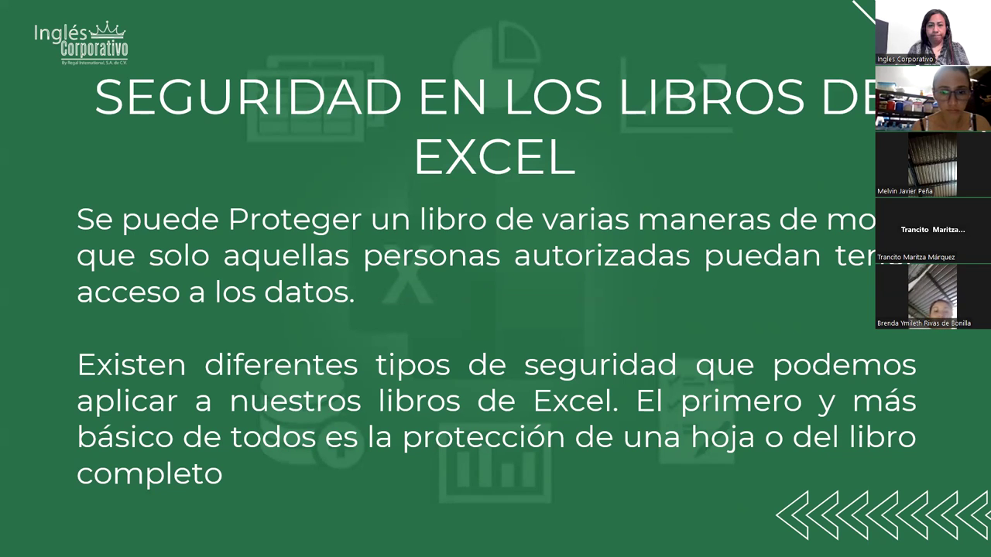
- Show the PROTEGER LA HOJA DE CÁLCULO slide on password-protecting a worksheet
key(Right)
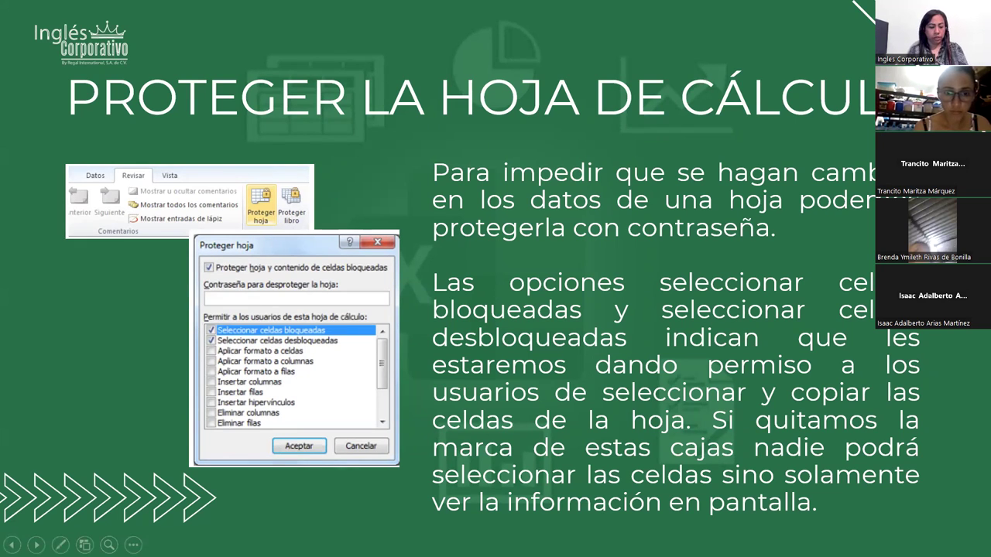
- Advance past the PROTEGER UN LIBRO DE EXCEL slide to the DESARROLLO slide
key(Right)
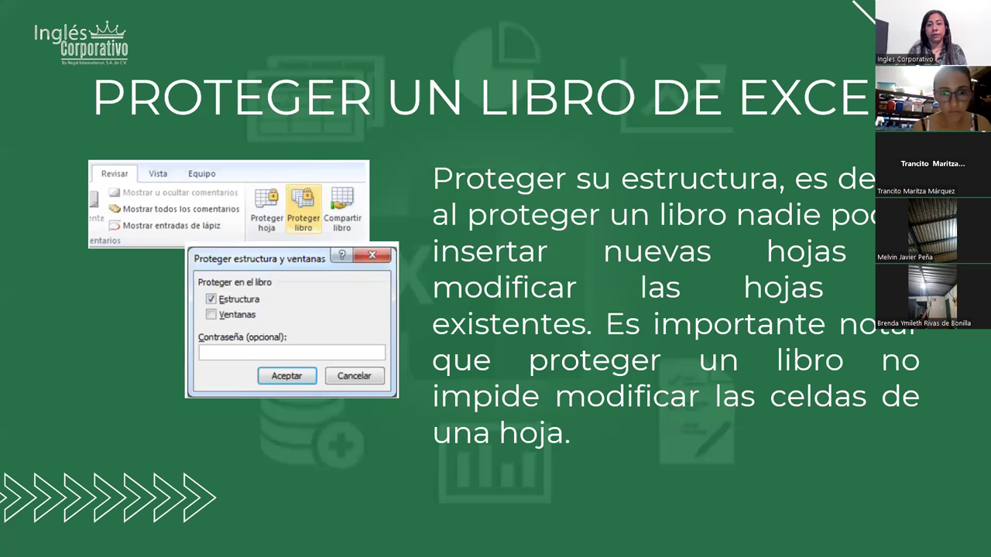
key(Right)
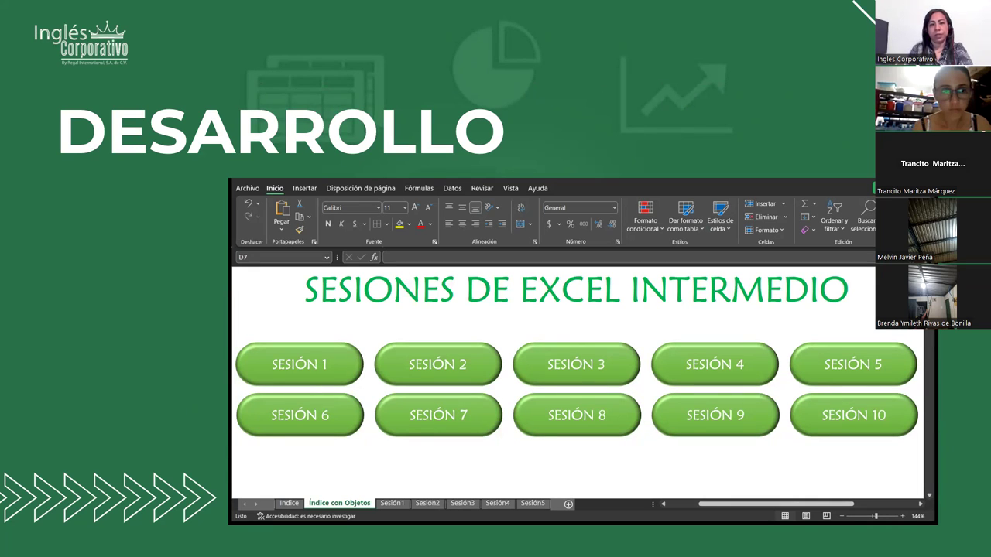
- Unmerge the SESIONES DE EXCEL INTERMEDIO title and re-merge it centered across B1:F1
key(alt+Tab)
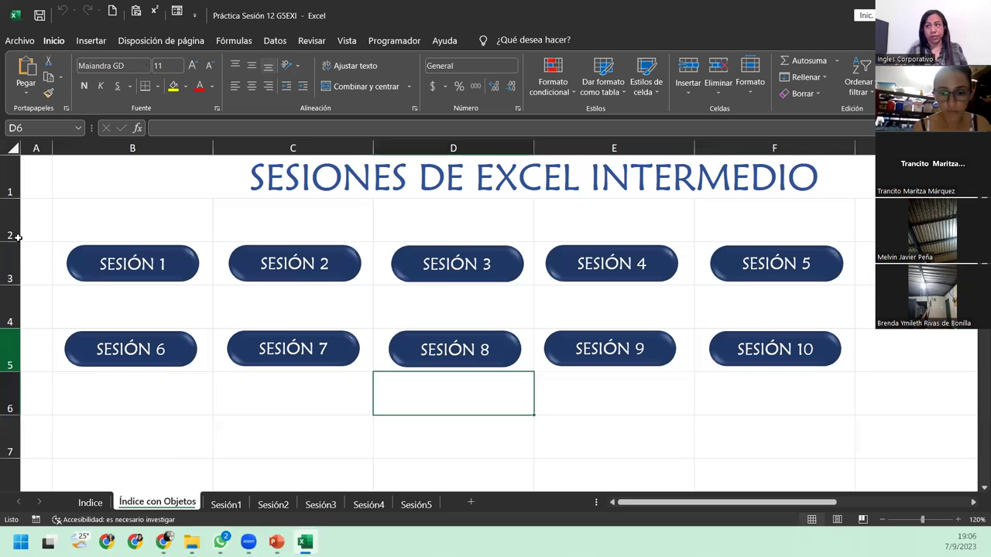
click(294, 396)
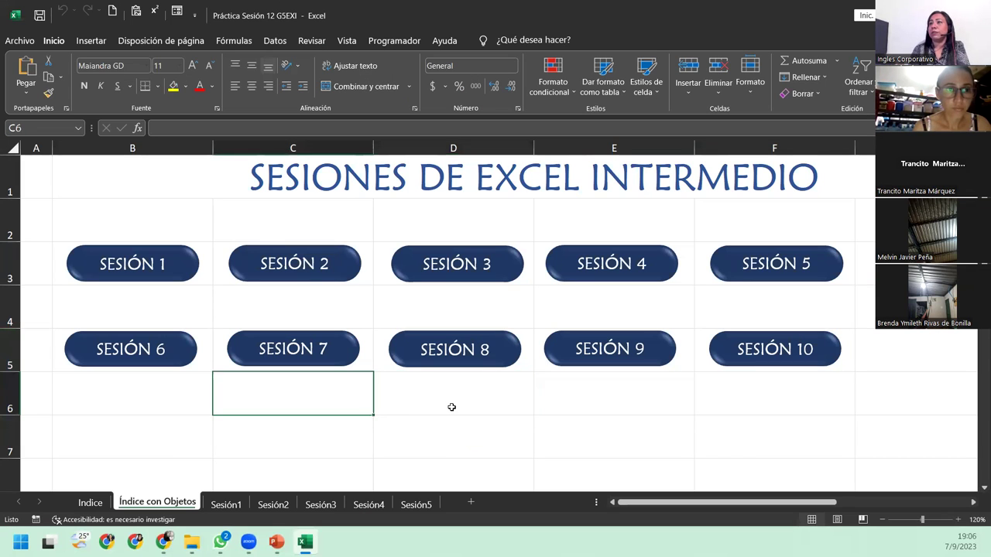
click(862, 177)
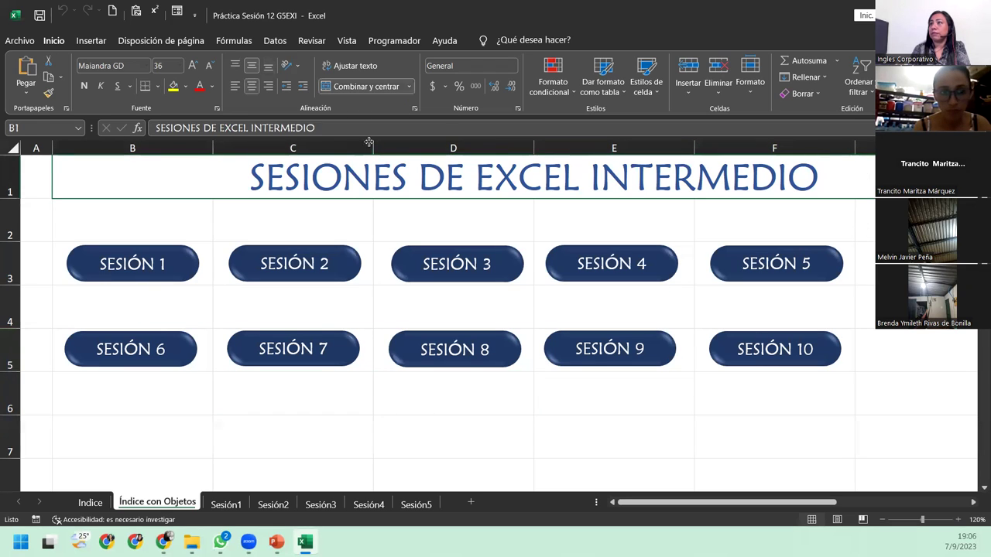
click(355, 86)
drag(155, 171, 813, 177)
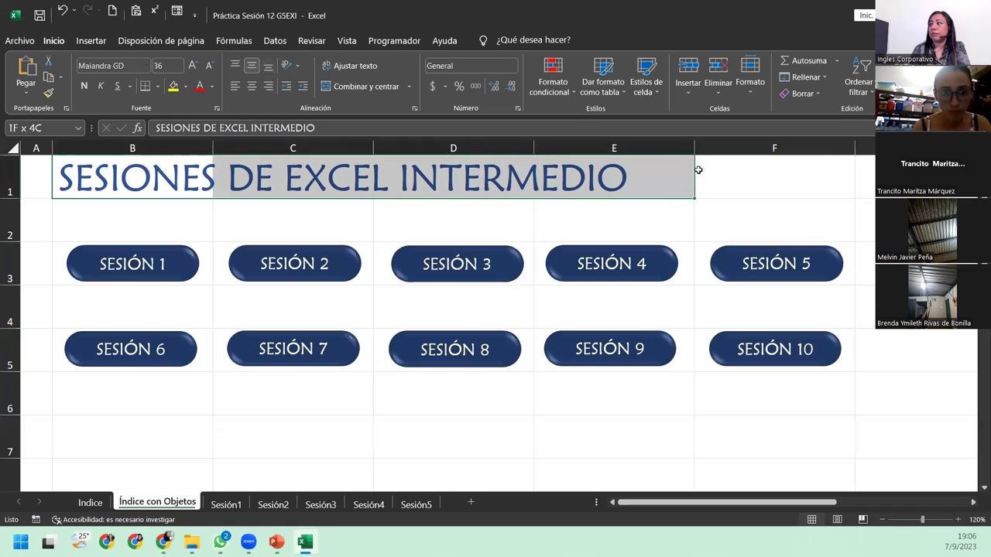
click(334, 87)
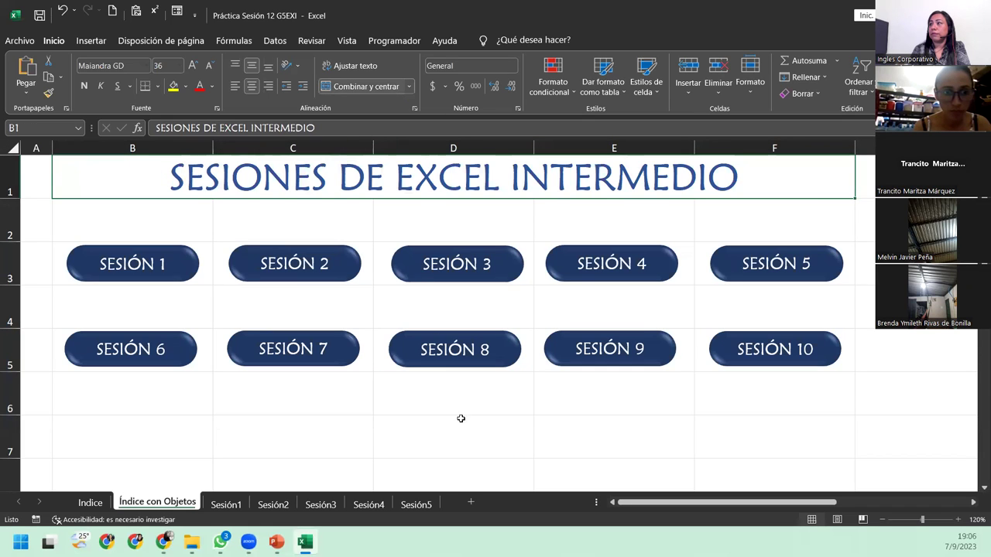
click(460, 418)
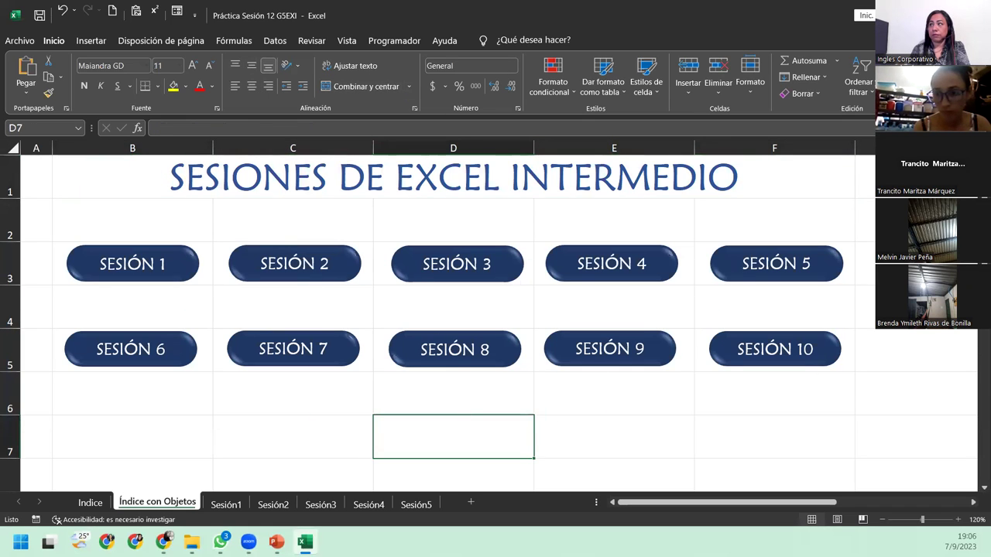
- Set column G's width to 4 via Ancho de columna
right_click(865, 147)
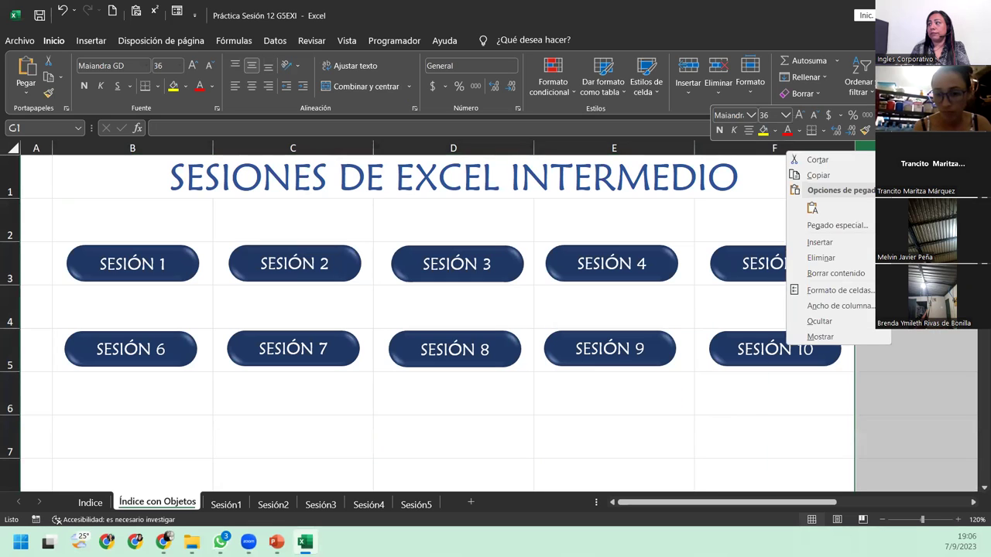
click(840, 306)
text(4)
key(Return)
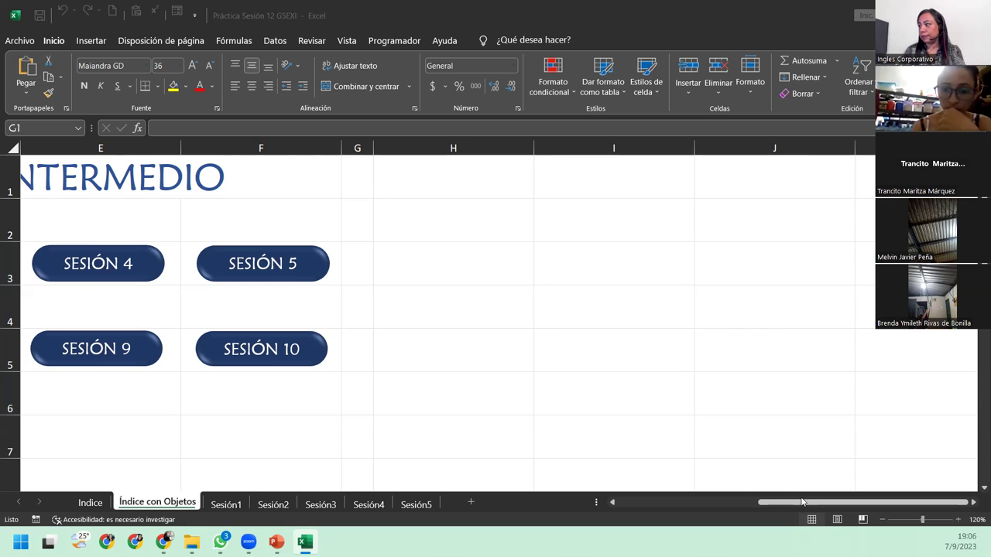
key(ctrl+space)
- Zoom so the A1:F6 title and session buttons fit the window
click(645, 499)
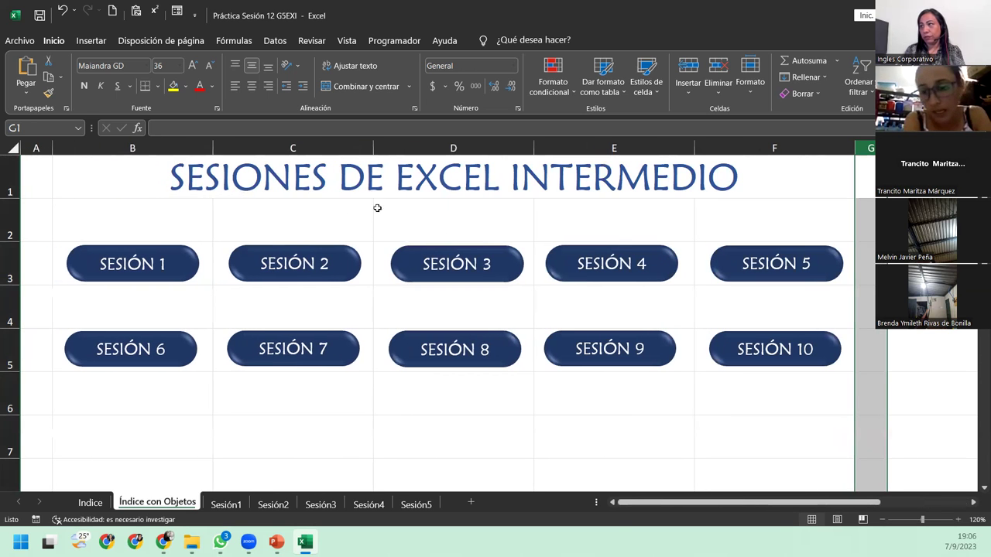
mouse_move(33, 164)
mouse_down()
mouse_move(665, 420)
mouse_move(865, 445)
mouse_up()
click(978, 520)
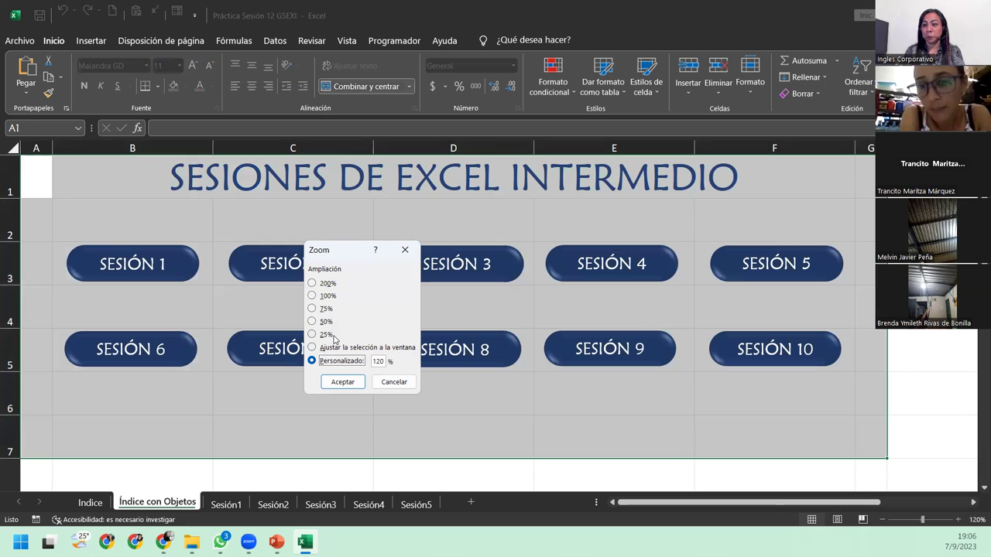
click(362, 347)
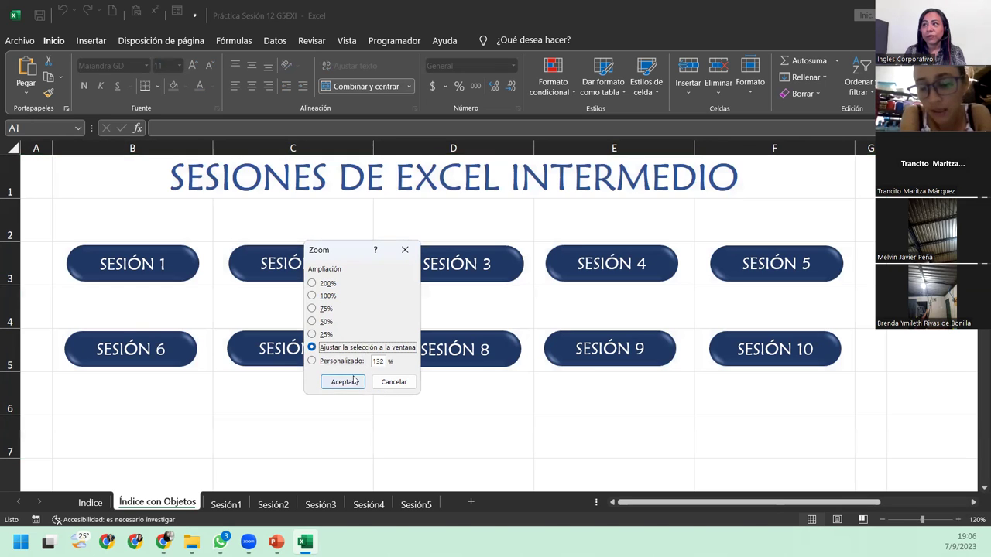
click(333, 381)
click(259, 417)
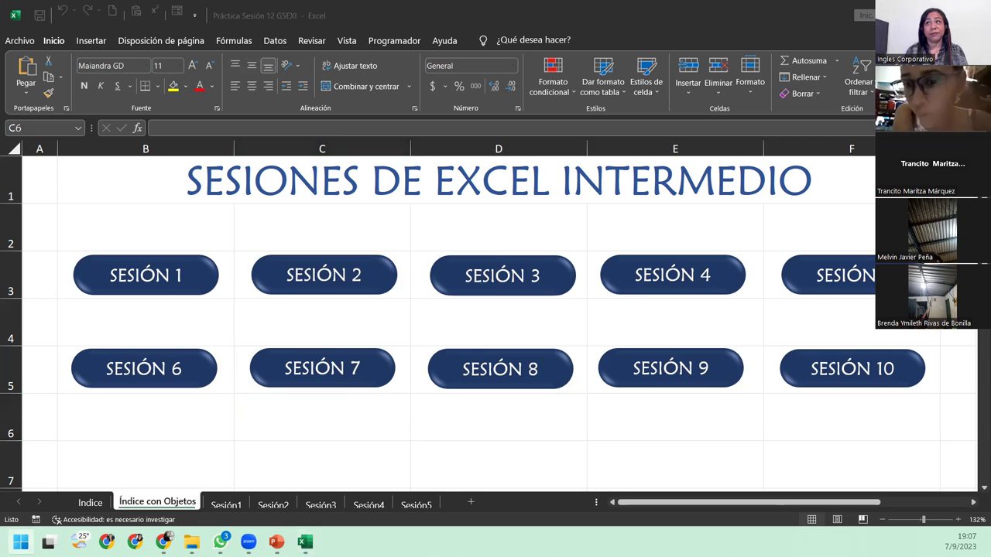
- Save the Práctica Sesión 12 G5EXI workbook, then select cell B6
click(355, 14)
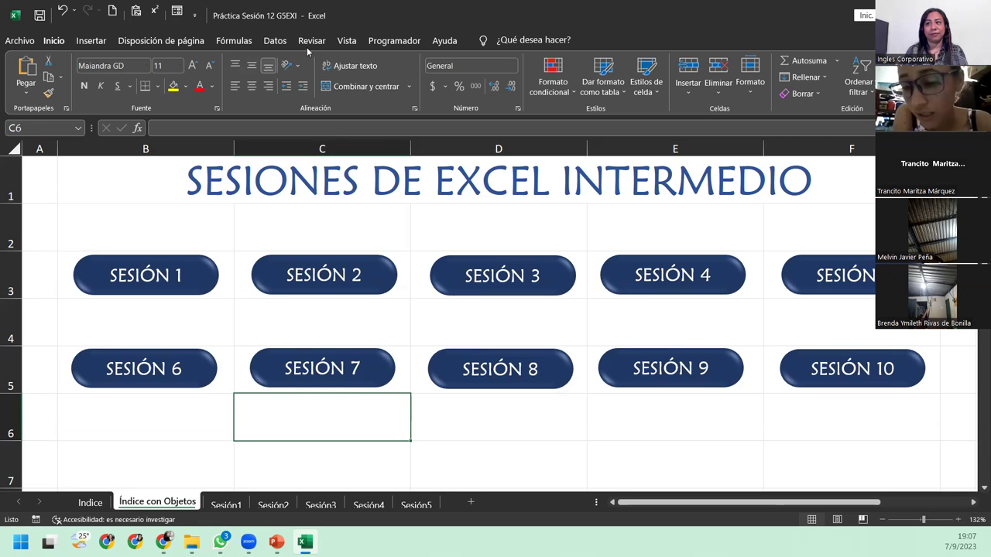
click(39, 14)
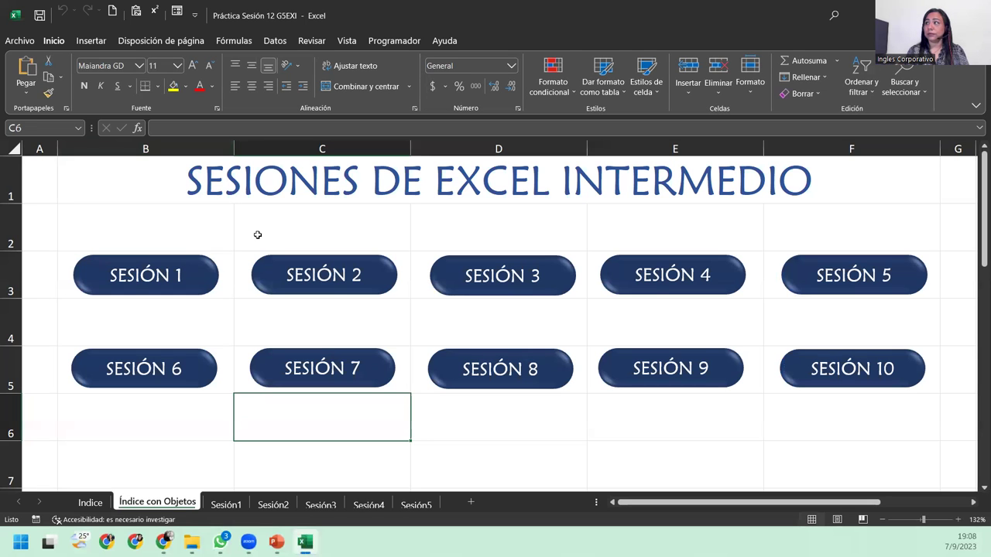
click(144, 427)
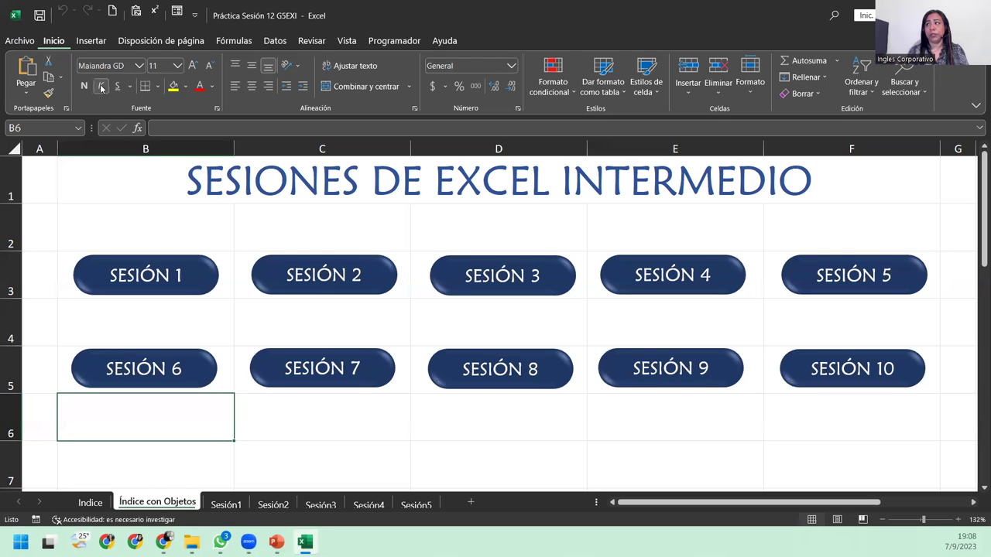
click(34, 40)
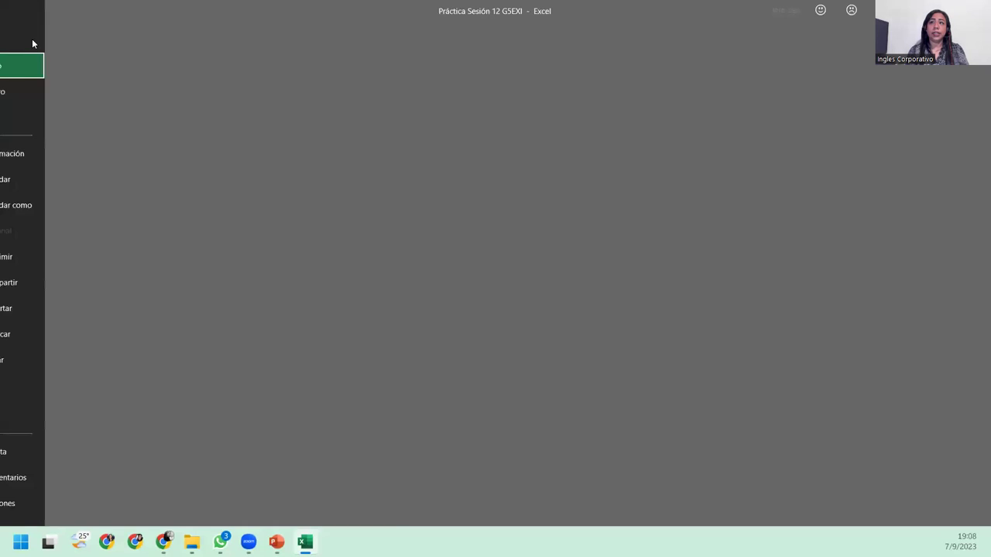
click(68, 205)
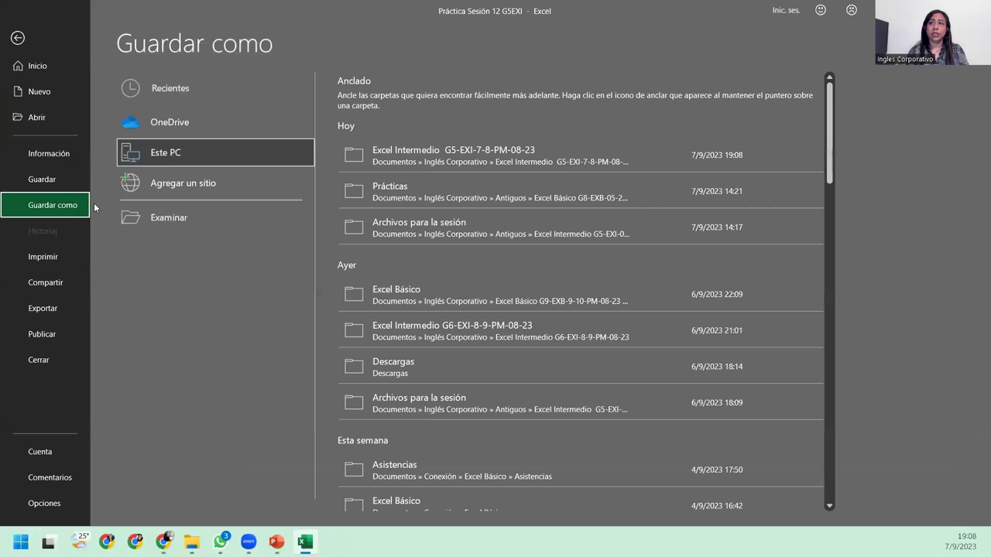
click(159, 224)
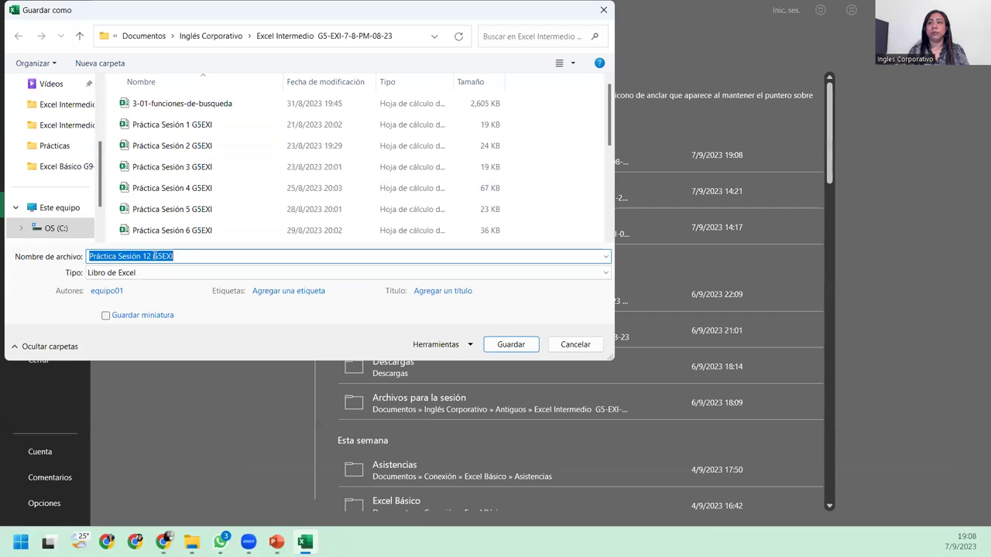
click(153, 256)
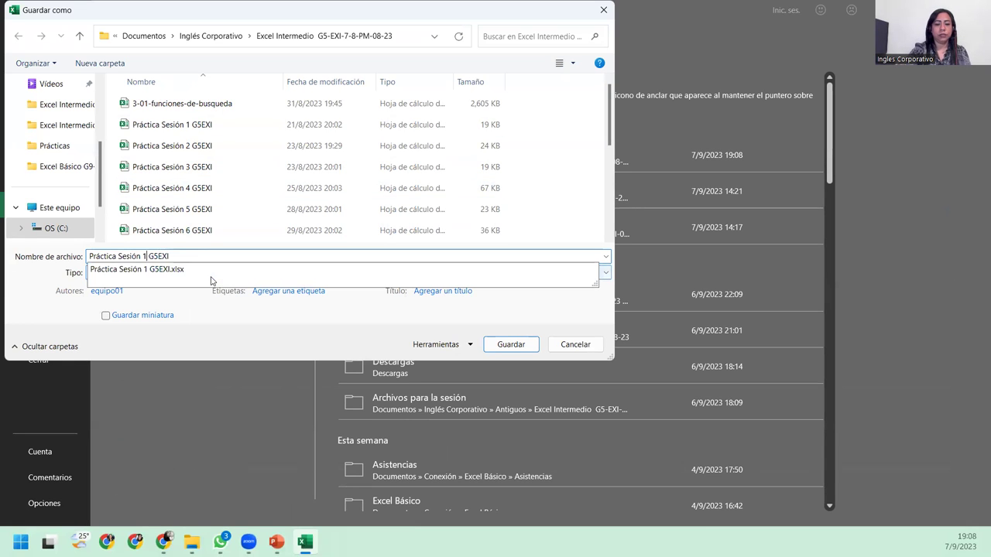
text(3)
key(Return)
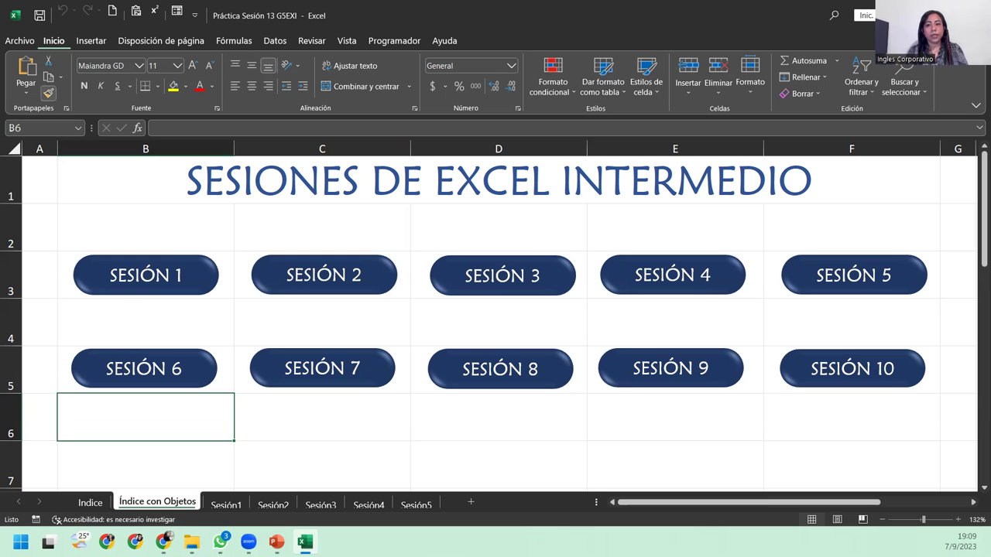
click(91, 173)
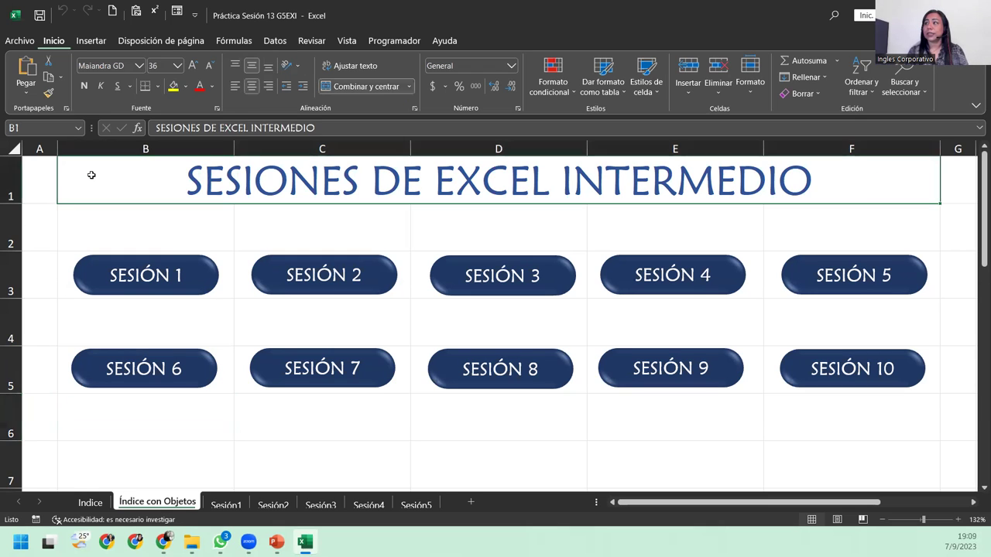
click(86, 427)
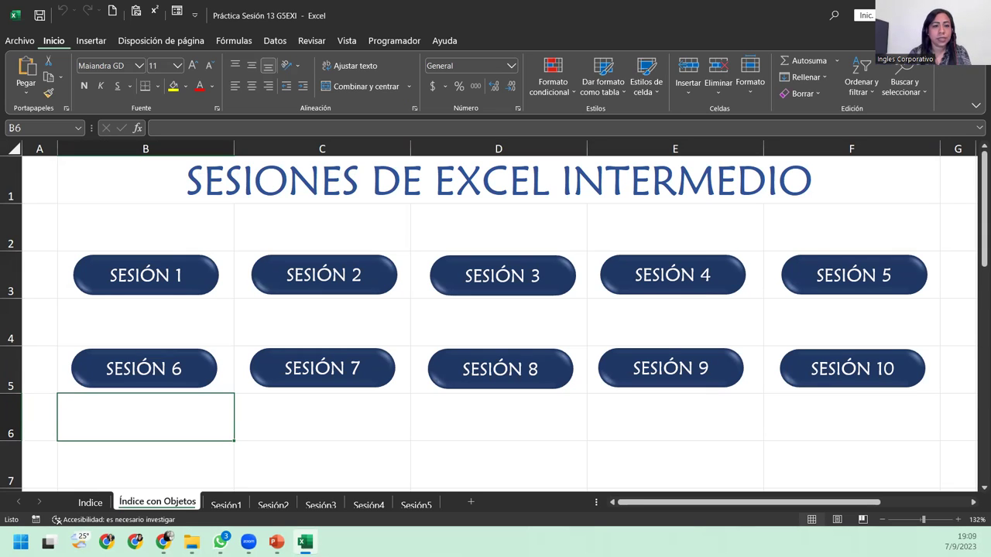
key(alt+Tab)
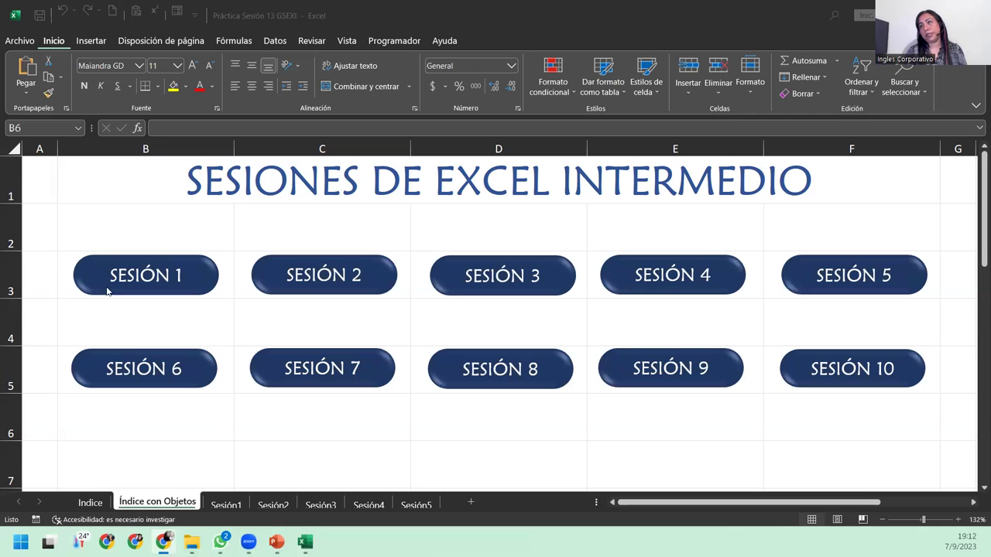
- Browse the Indice, Índice con Objetos, Sesión1, Sesión2 and Sesión5 sheets
click(168, 221)
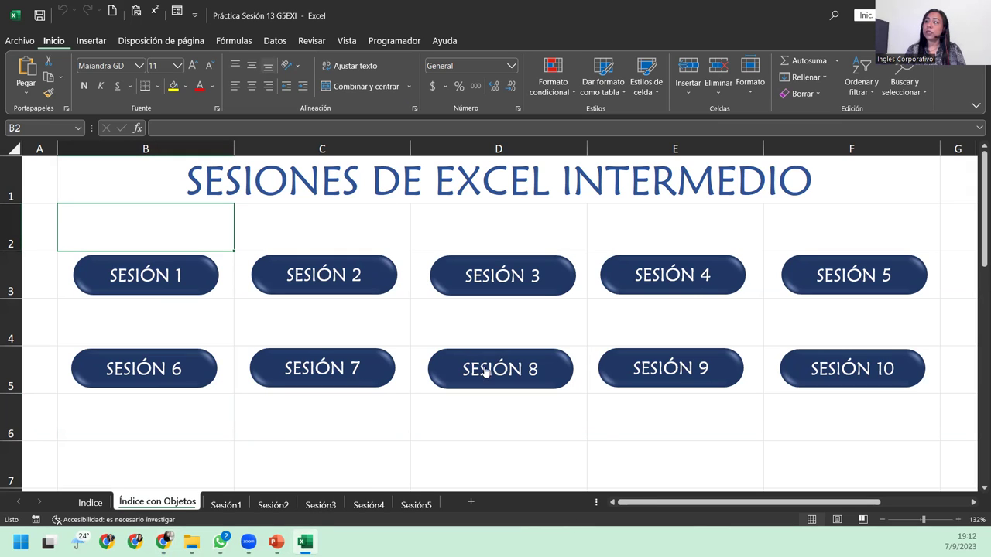
click(90, 503)
click(142, 504)
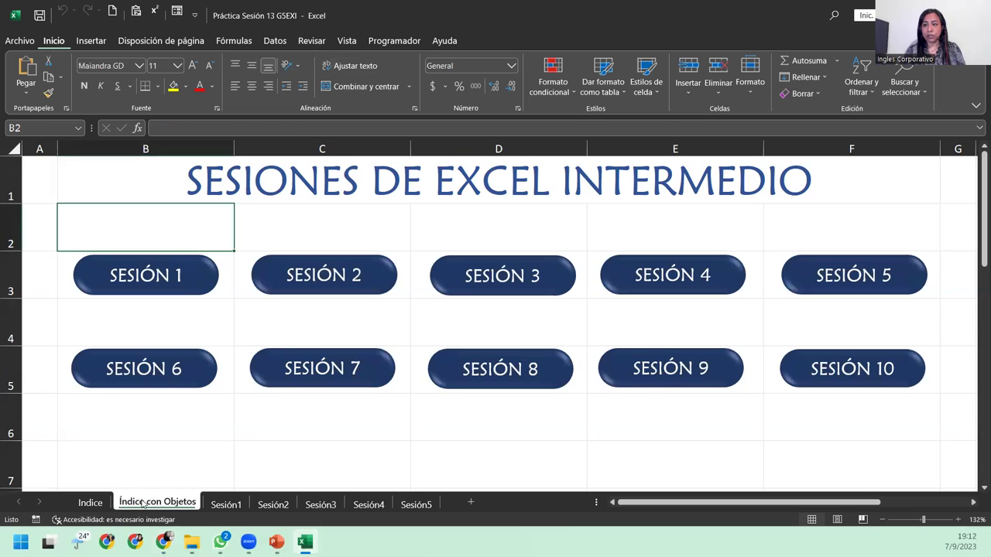
click(88, 504)
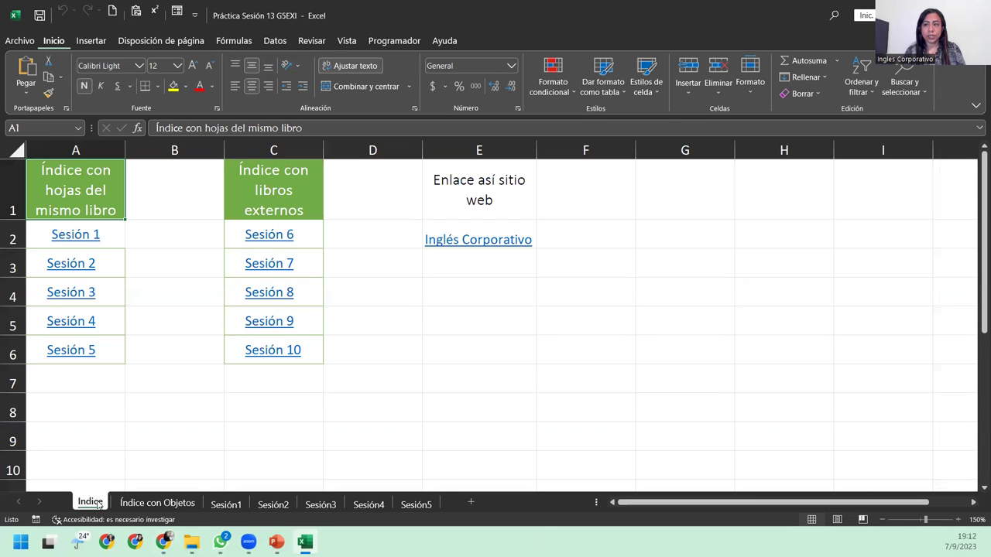
click(181, 503)
click(225, 504)
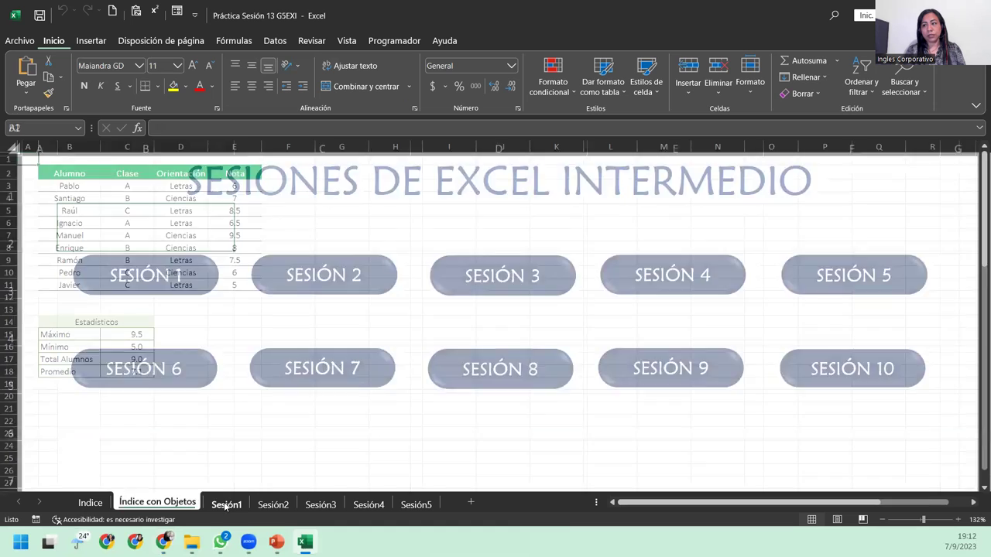
click(272, 504)
click(418, 504)
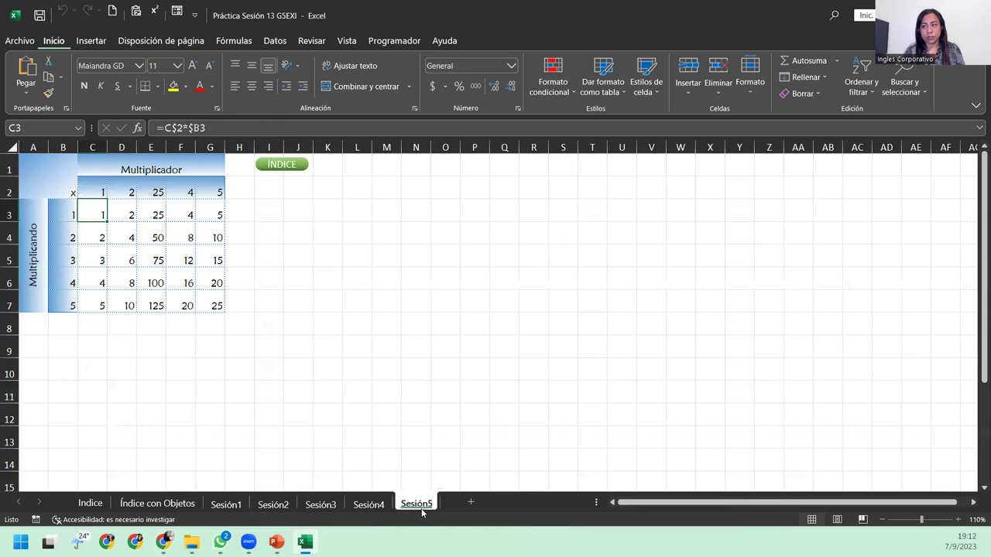
- Step back through Sesión3, Sesión2, Sesión1 and Indice, ending on the Sesión4 sheet
click(364, 504)
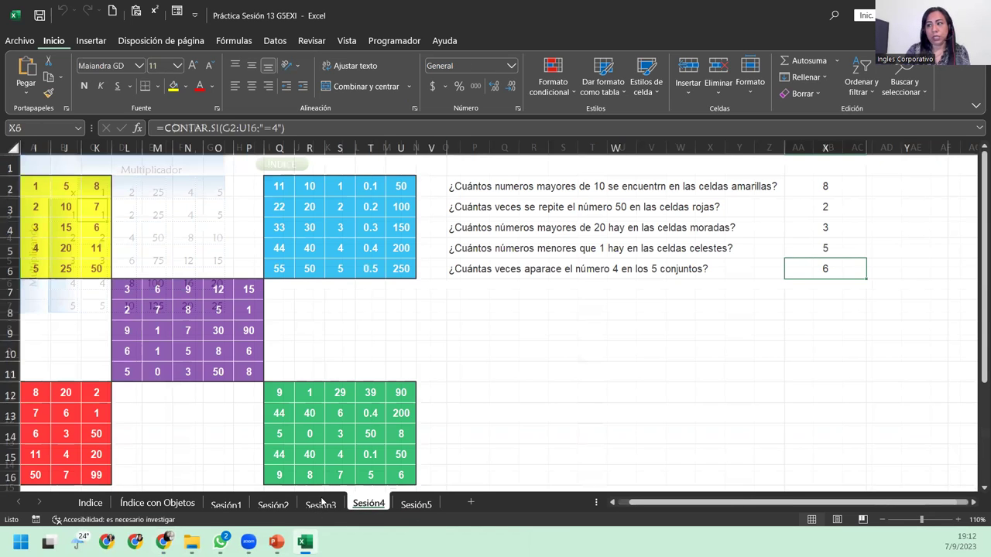
click(321, 505)
click(270, 505)
click(230, 504)
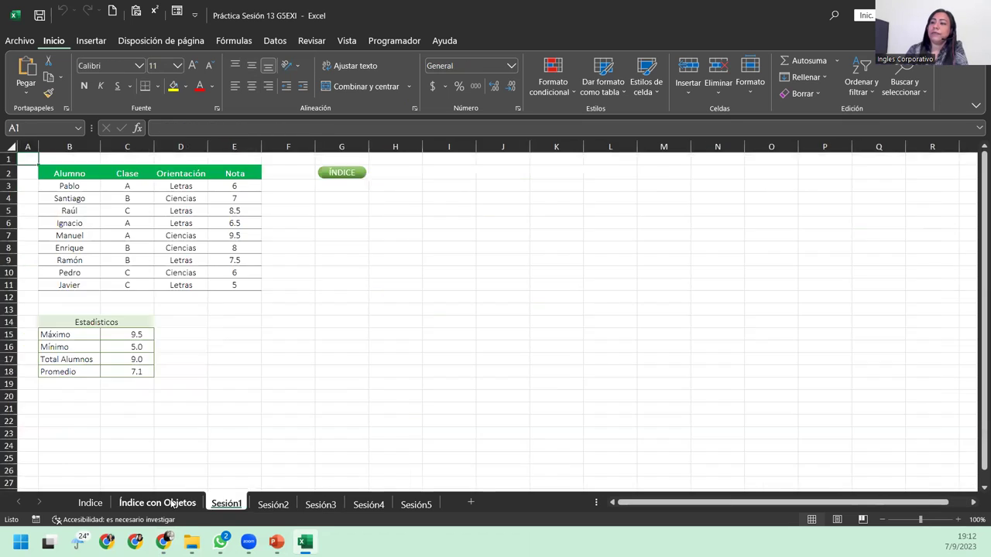
click(133, 503)
click(89, 503)
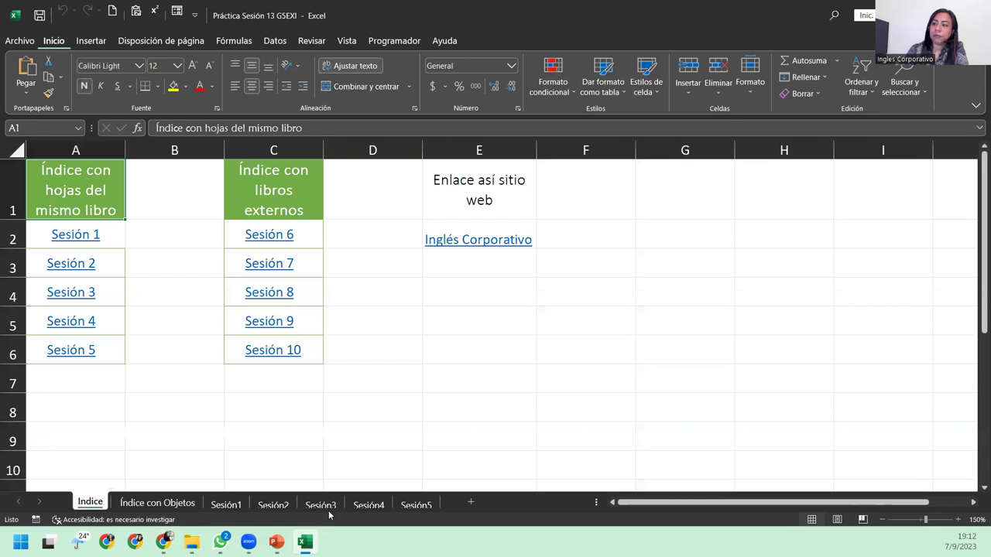
click(361, 505)
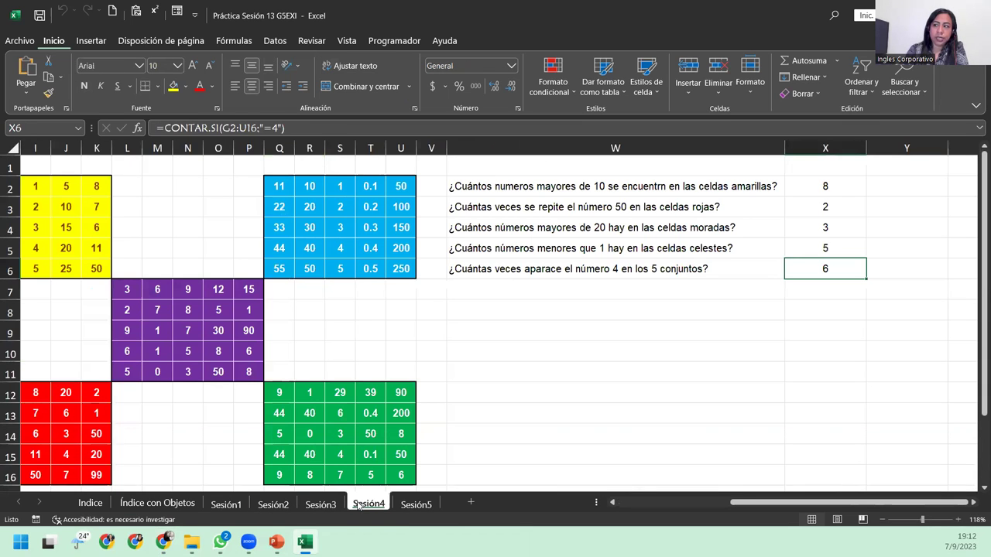
right_click(359, 507)
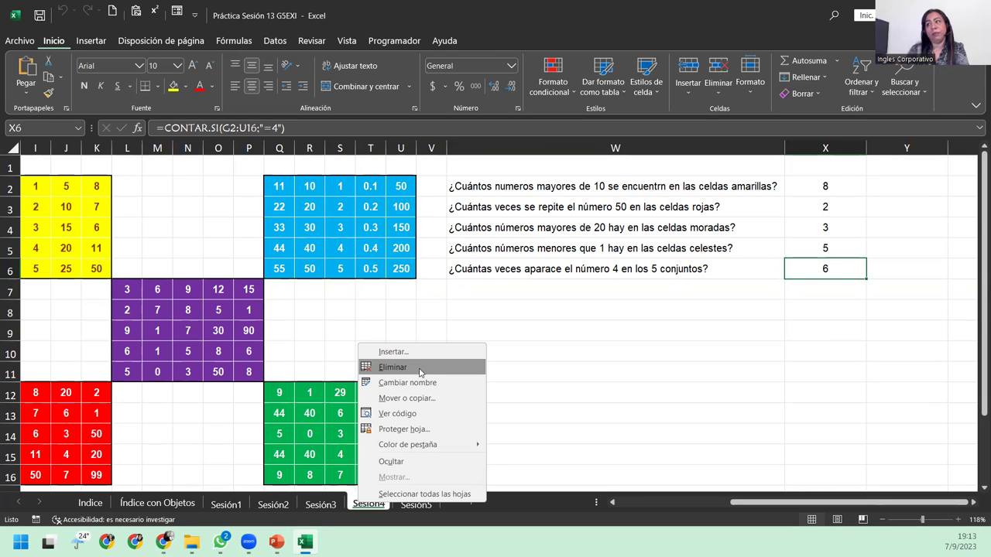
click(436, 301)
click(436, 300)
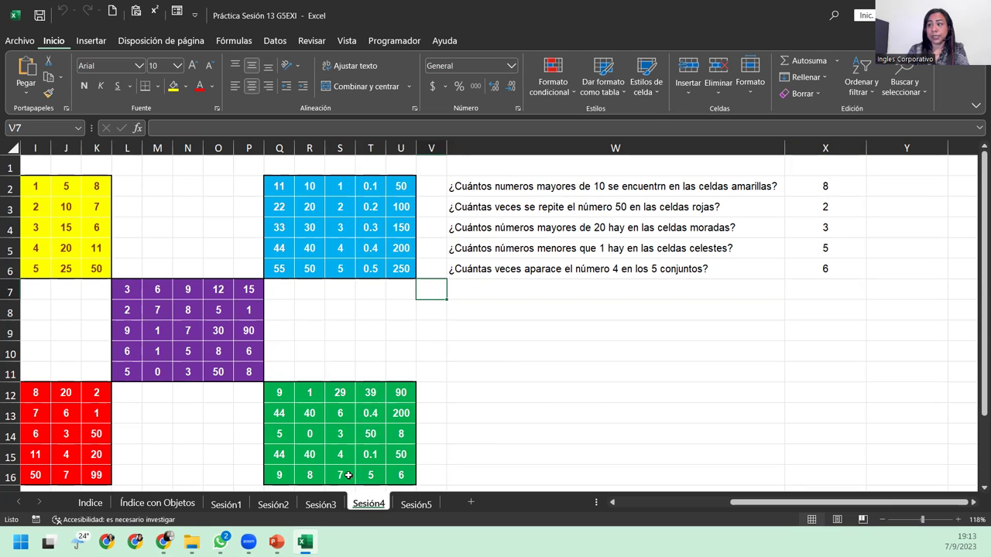
- Browse the sheet tabs back to Sesión1 and select the Máximo formula in C15
click(320, 505)
click(275, 505)
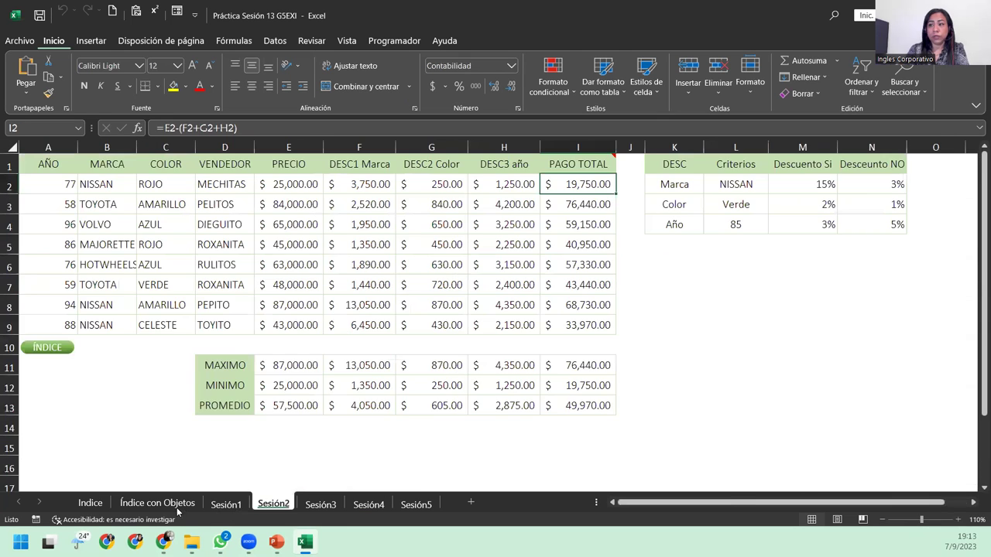
click(159, 504)
click(90, 503)
click(158, 503)
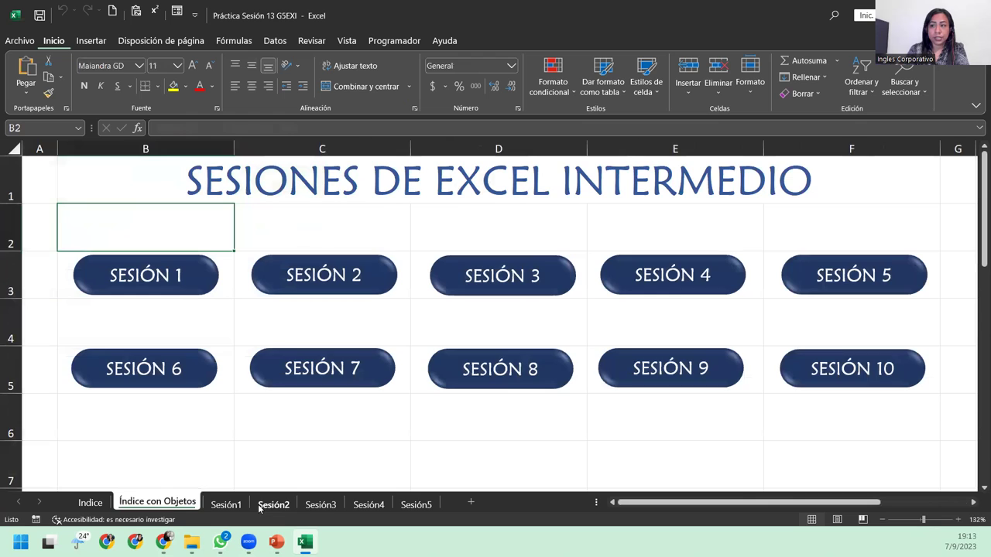
click(272, 504)
click(224, 504)
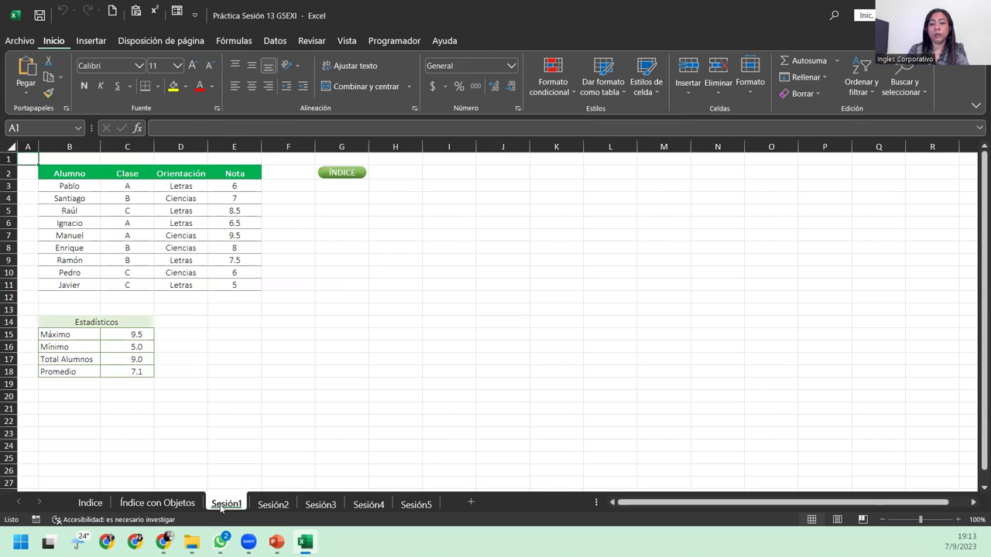
click(116, 502)
click(90, 504)
click(128, 504)
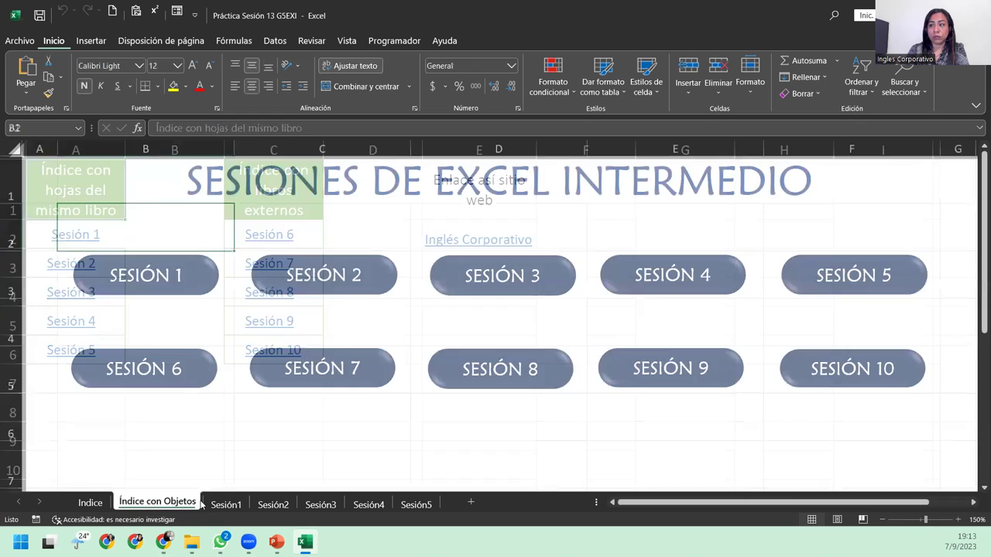
click(210, 505)
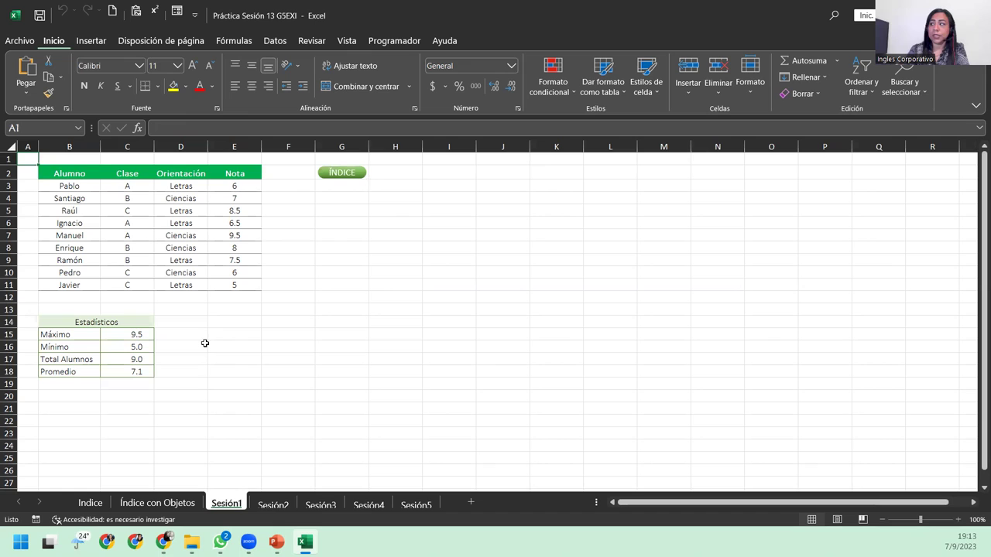
click(130, 333)
- Inspect the Máximo, Mínimo, Total Alumnos and Promedio formulas in C15–C18
click(123, 358)
click(123, 370)
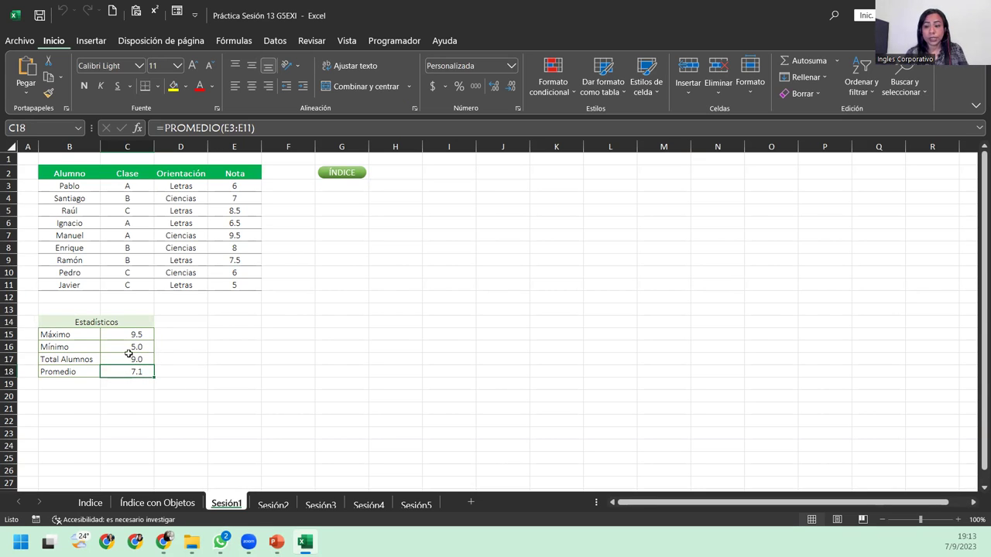
click(129, 339)
click(132, 348)
click(132, 359)
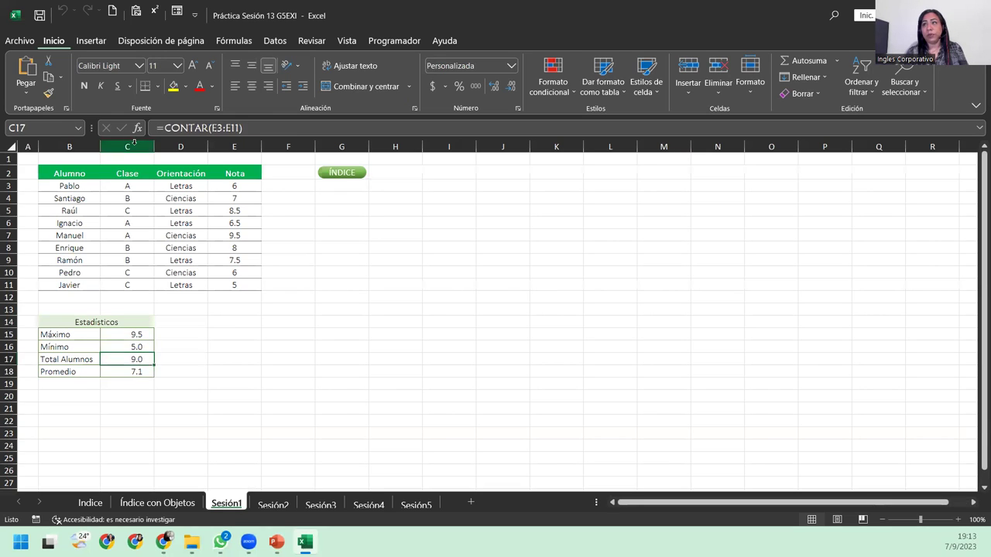
- Try widening column B and undo it, check column C's options, then show the Revisar tools
drag(100, 146, 540, 164)
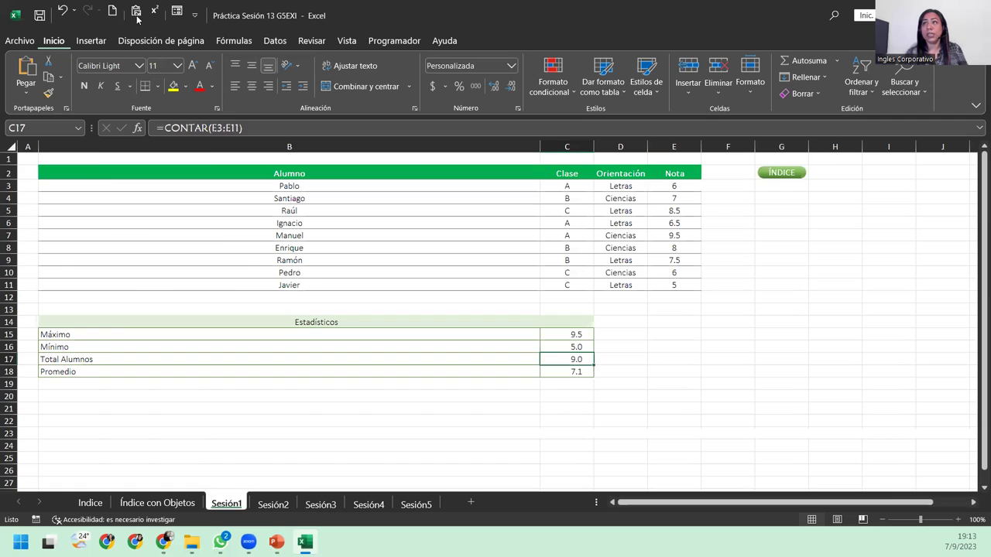
click(62, 11)
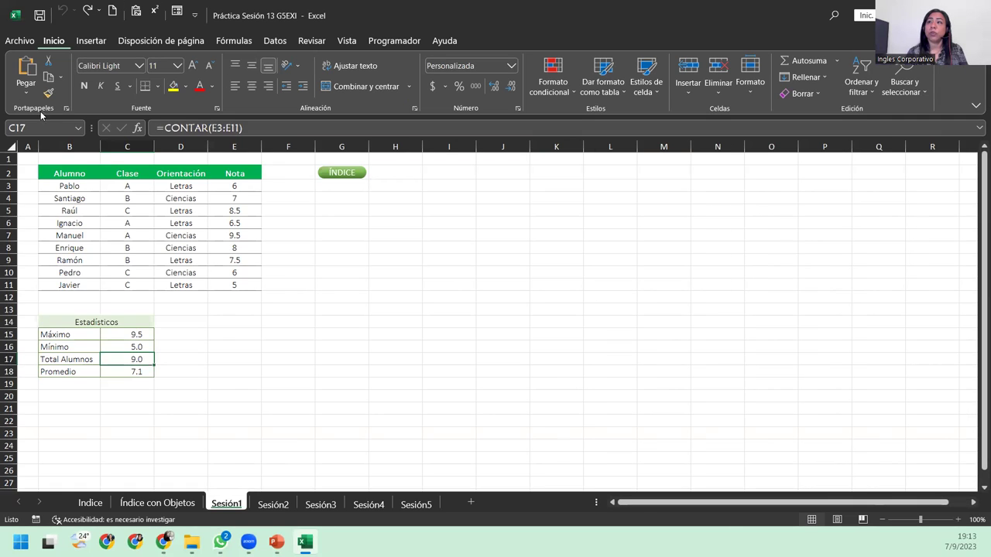
click(127, 147)
right_click(128, 152)
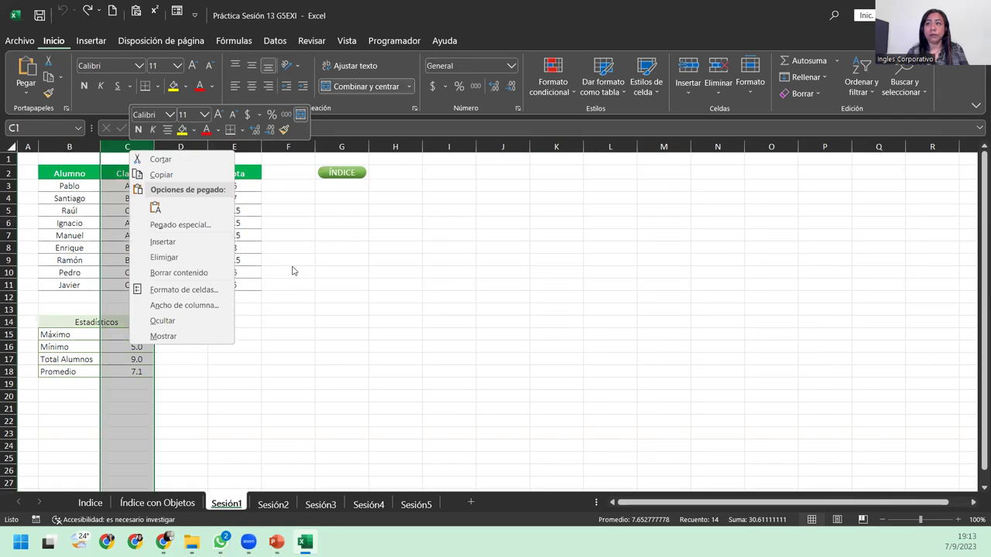
key(Escape)
click(220, 235)
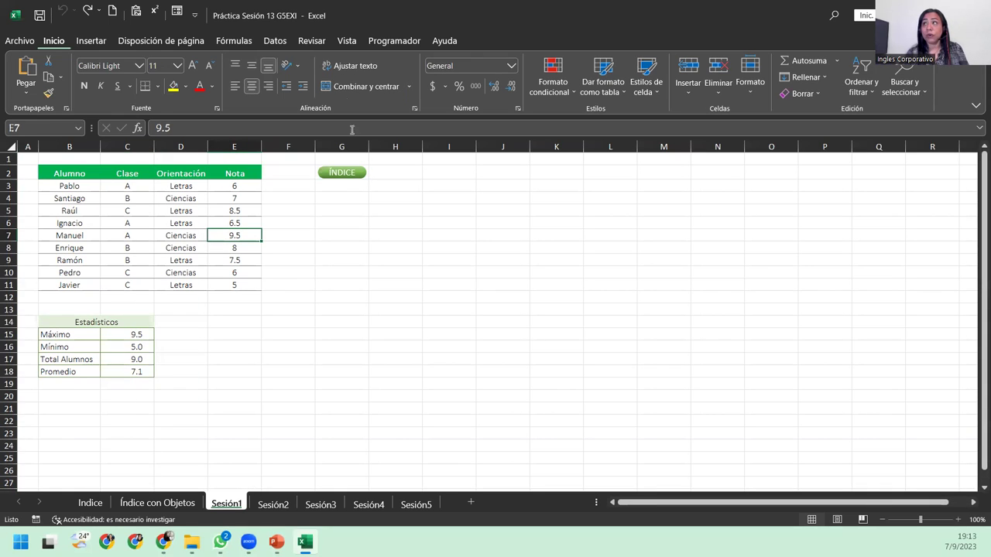
click(319, 42)
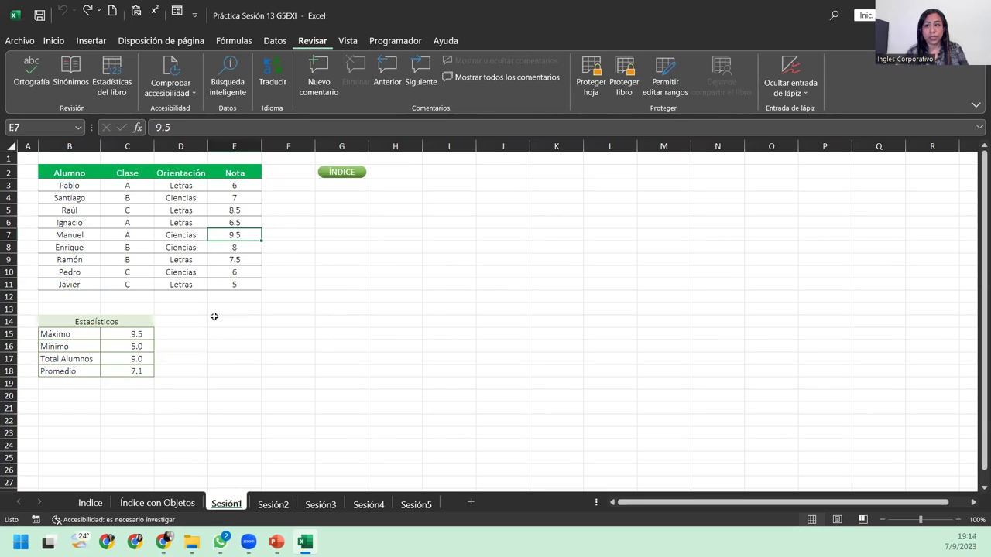
- Move through the Sesión2 sheet to the Sesión3 sales sheet
click(275, 504)
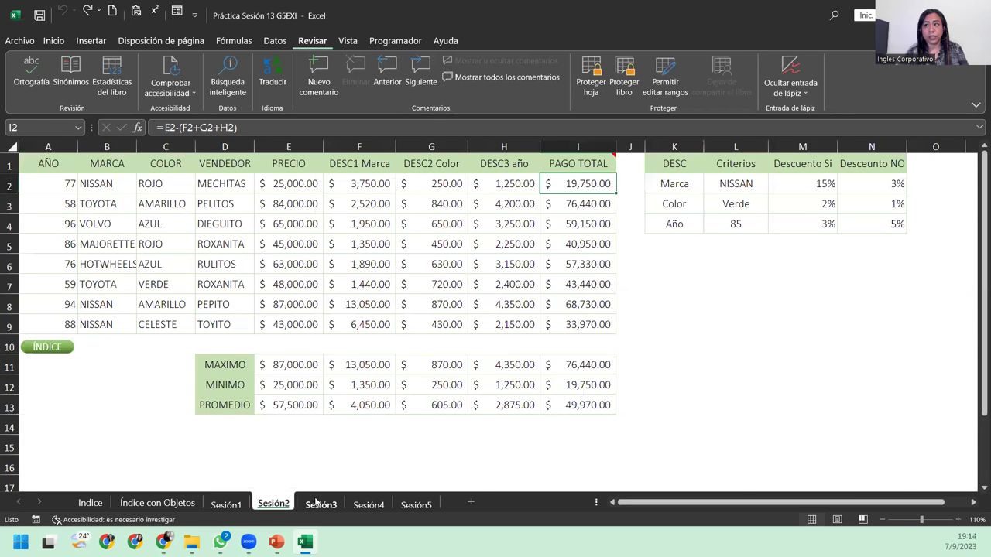
click(324, 504)
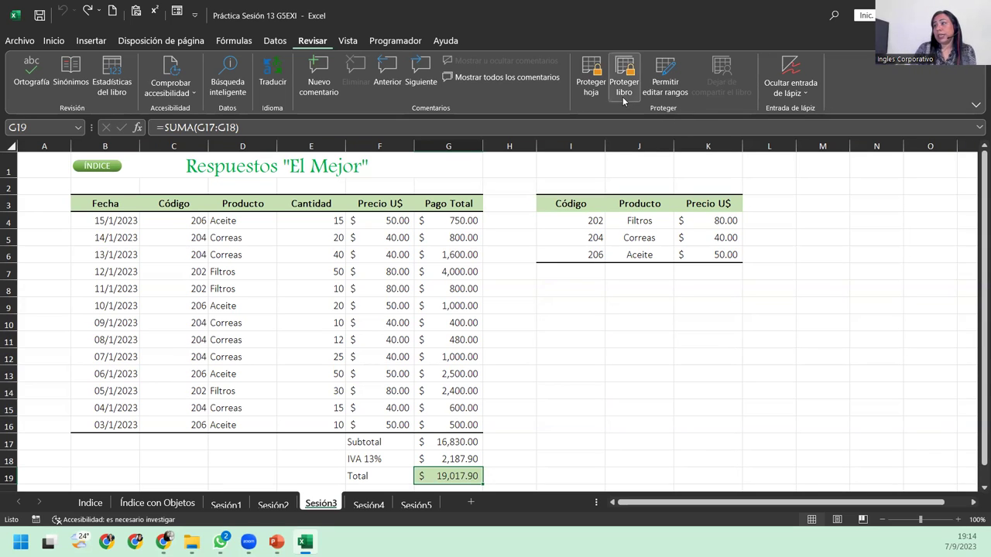
- Open Proteger hoja on Sesión3 and scroll through the 'Permitir a los usuarios' checklist
click(581, 85)
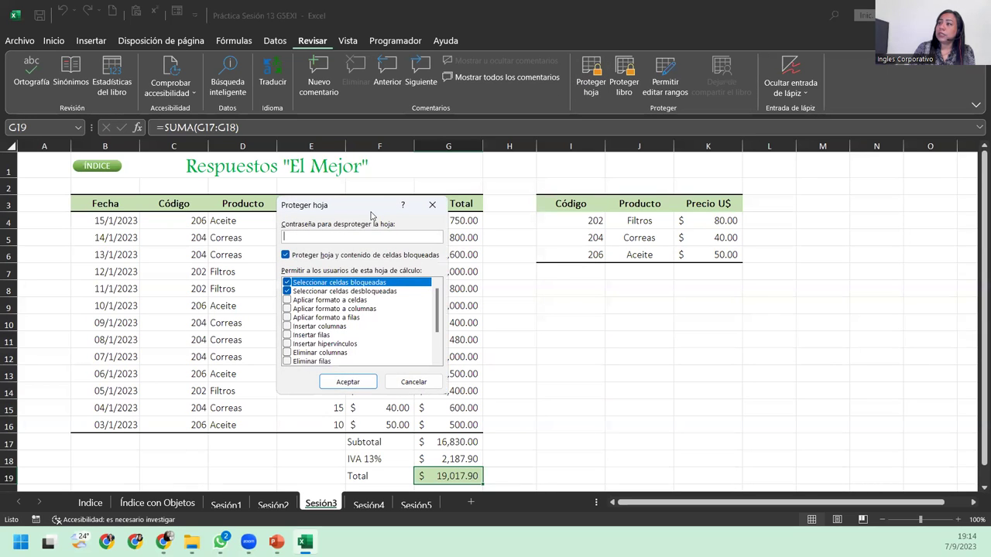
drag(372, 216, 421, 200)
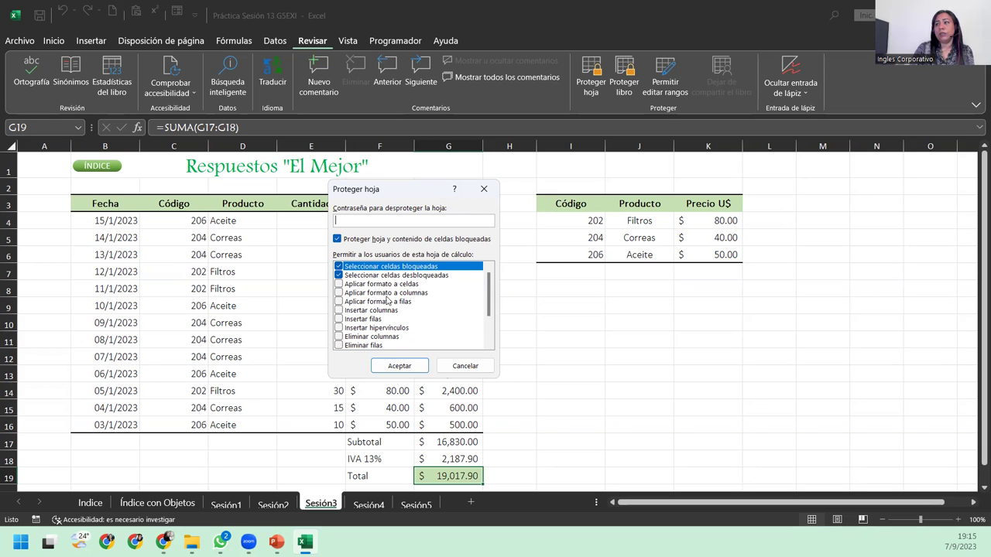
scroll(387, 301, down, 2)
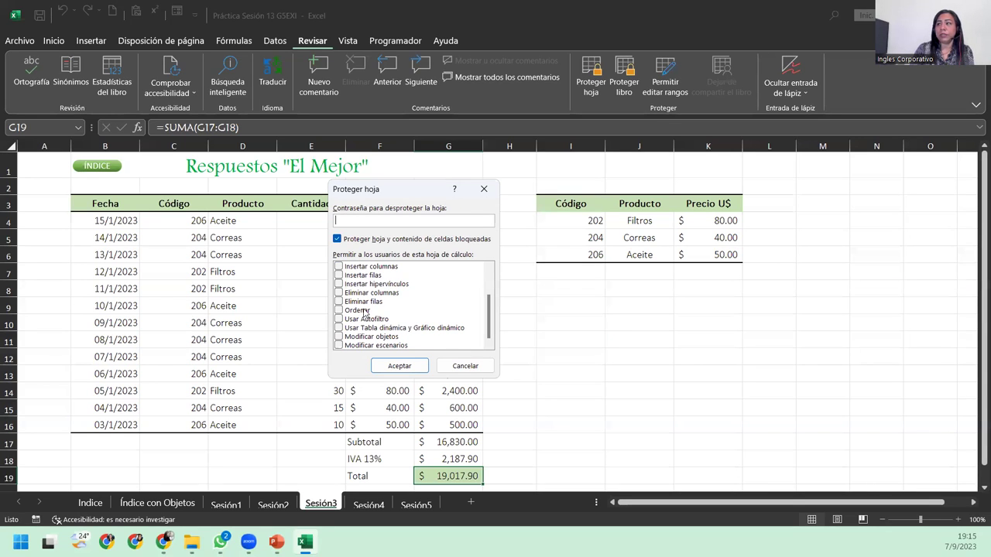
scroll(380, 338, up, 2)
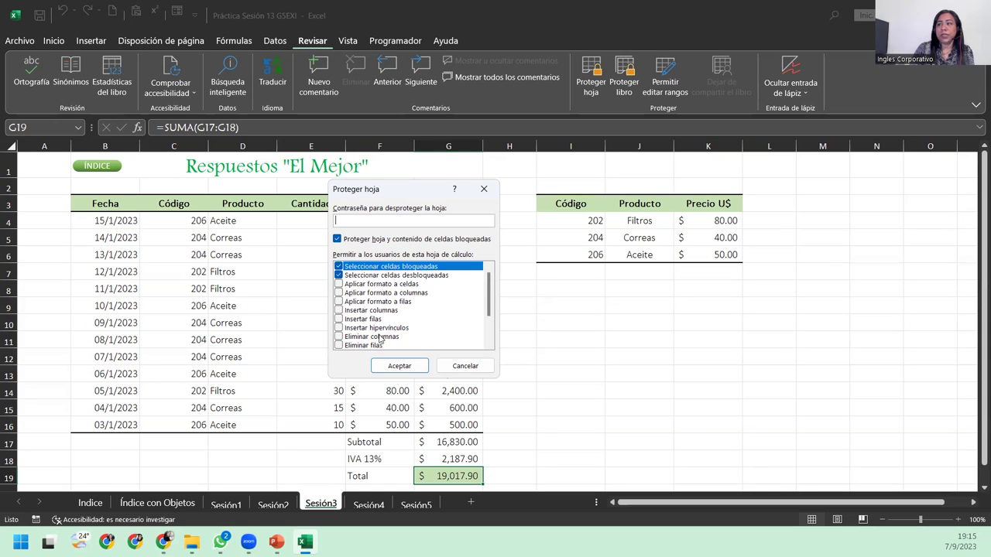
scroll(379, 303, down, 2)
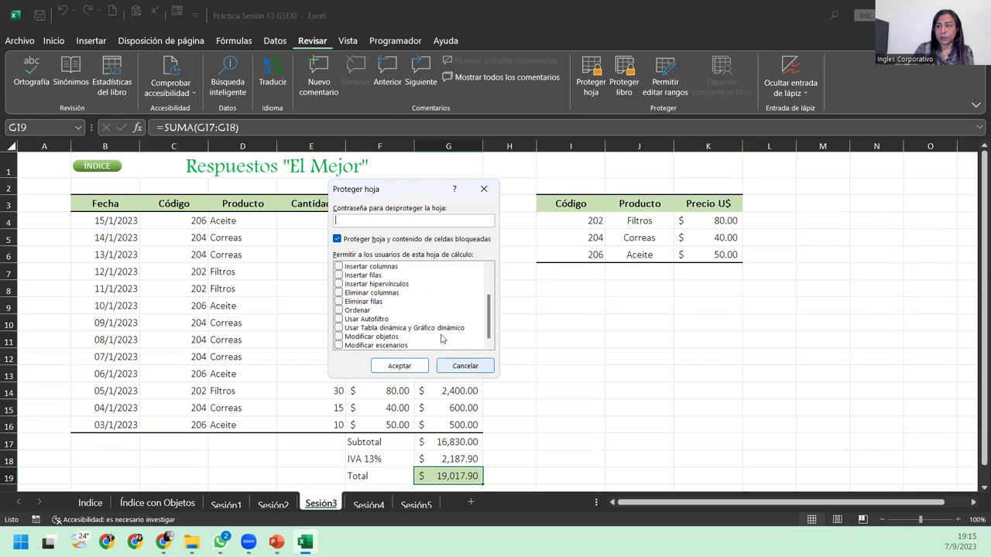
scroll(391, 271, up, 2)
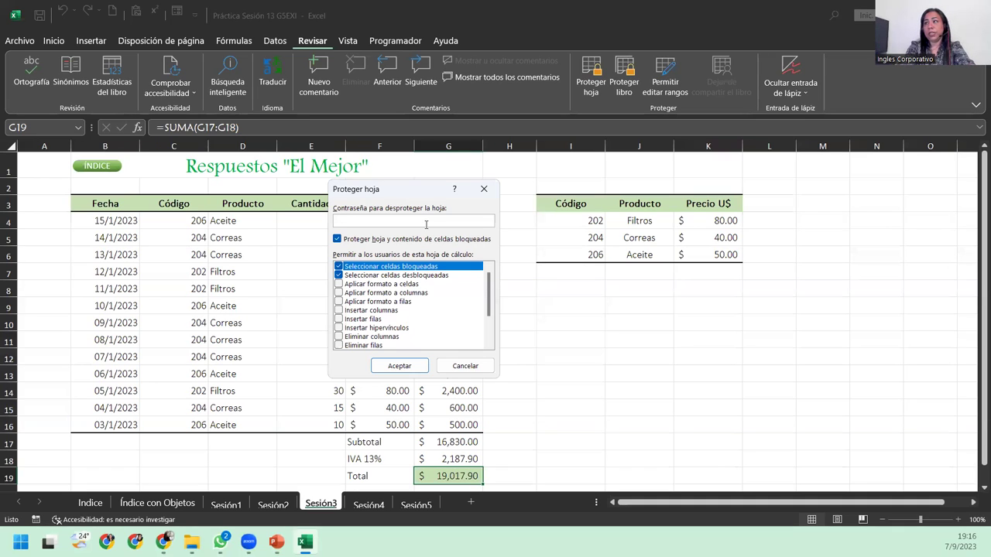
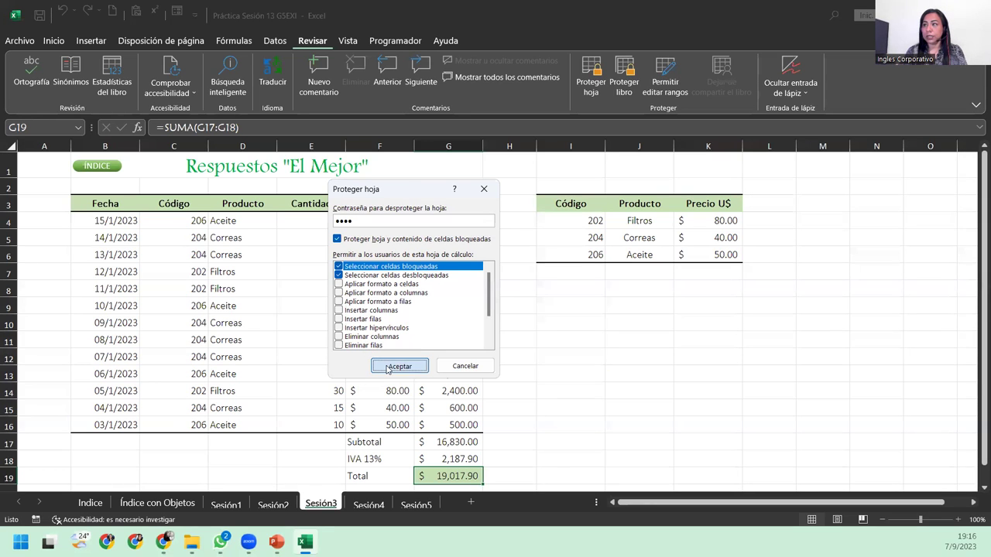
- Enter a sheet password for Sesión3 and re-enter it in Confirmar contraseña to apply protection
click(388, 367)
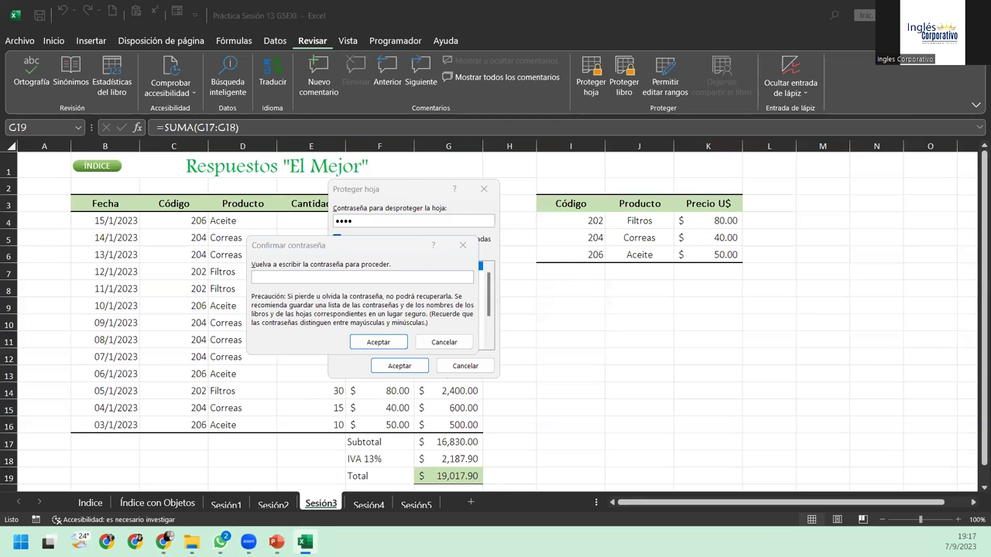
click(364, 277)
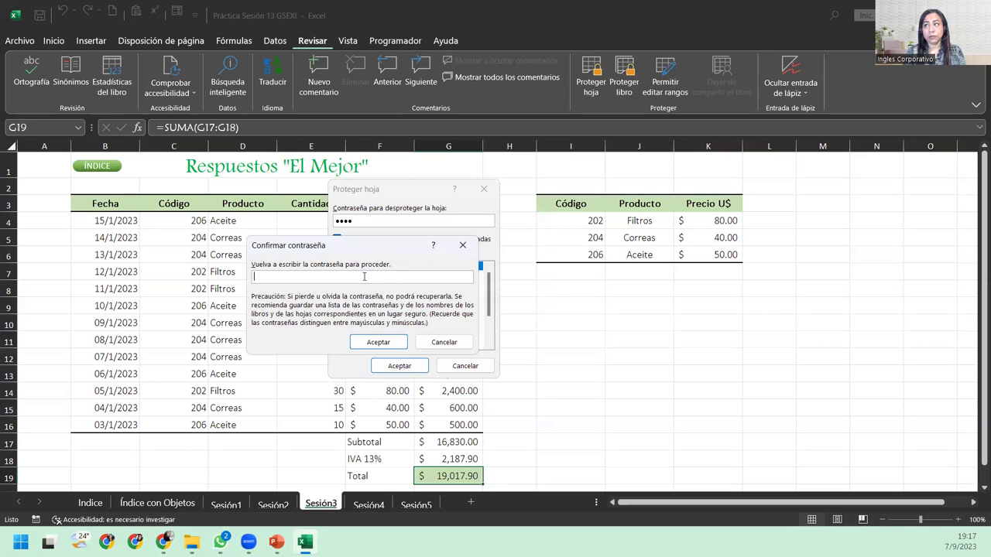
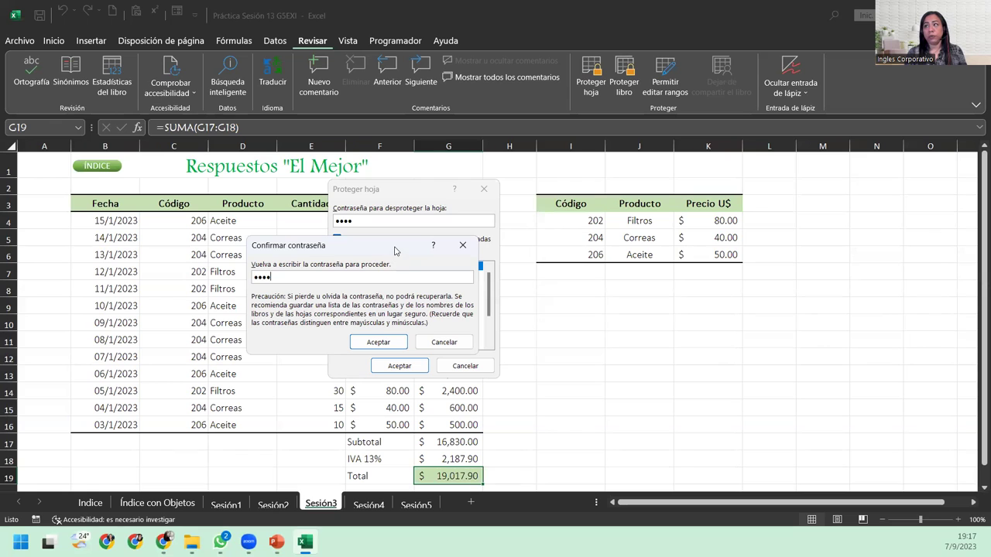
drag(395, 250, 224, 281)
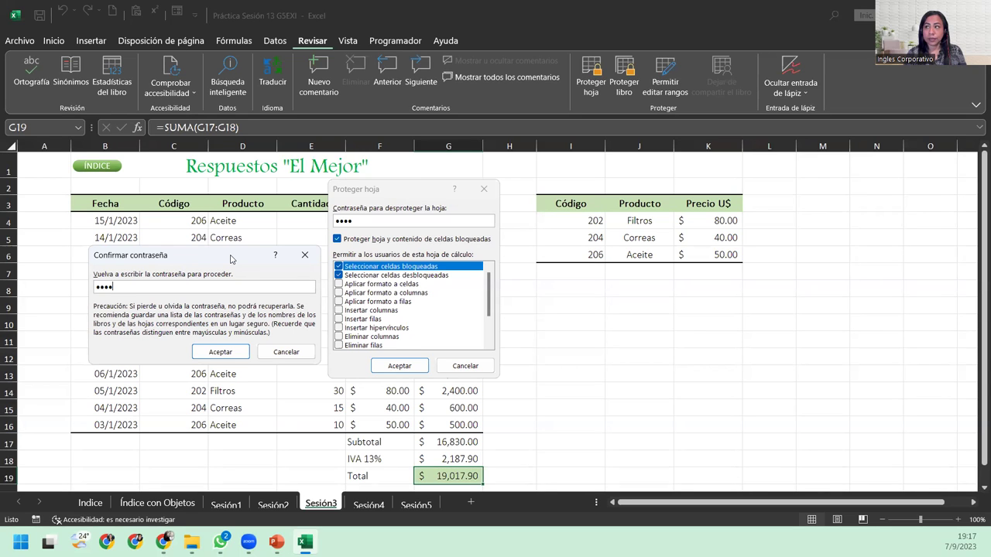
drag(230, 258, 505, 276)
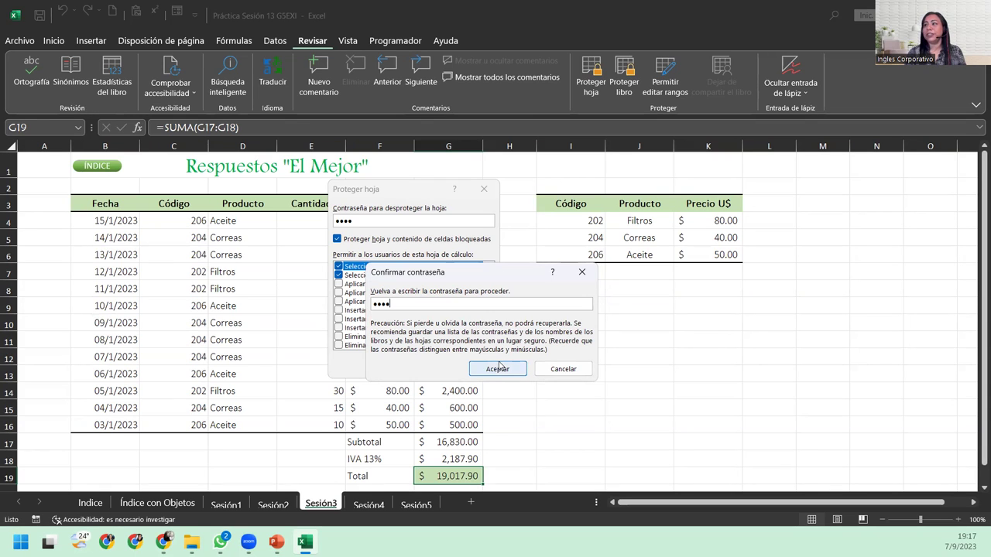
click(498, 369)
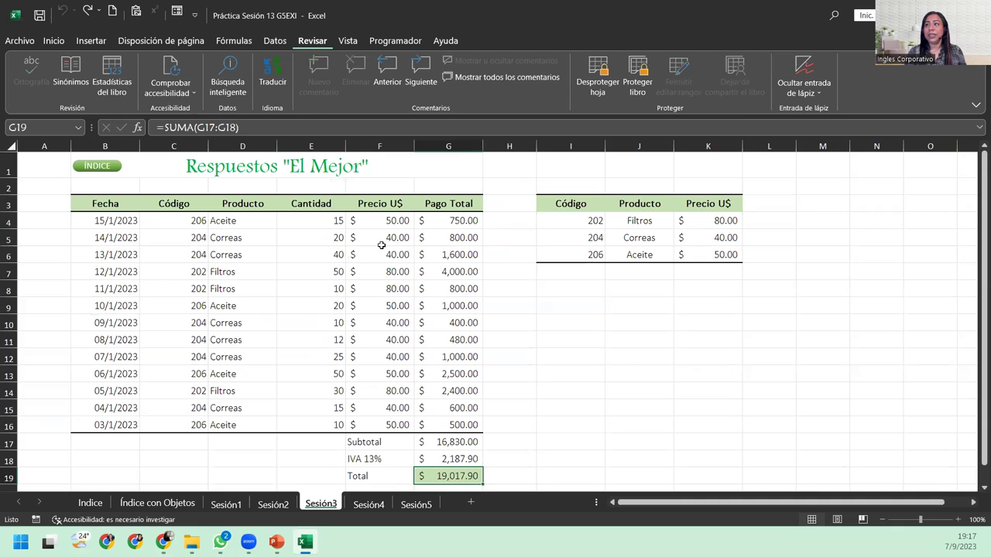
click(381, 244)
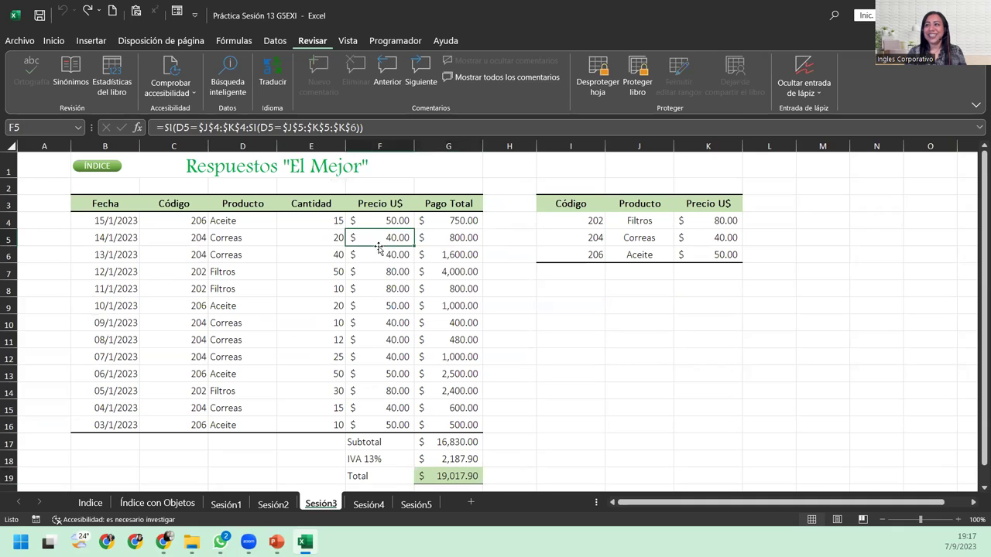
click(370, 302)
key(Up)
key(Up)
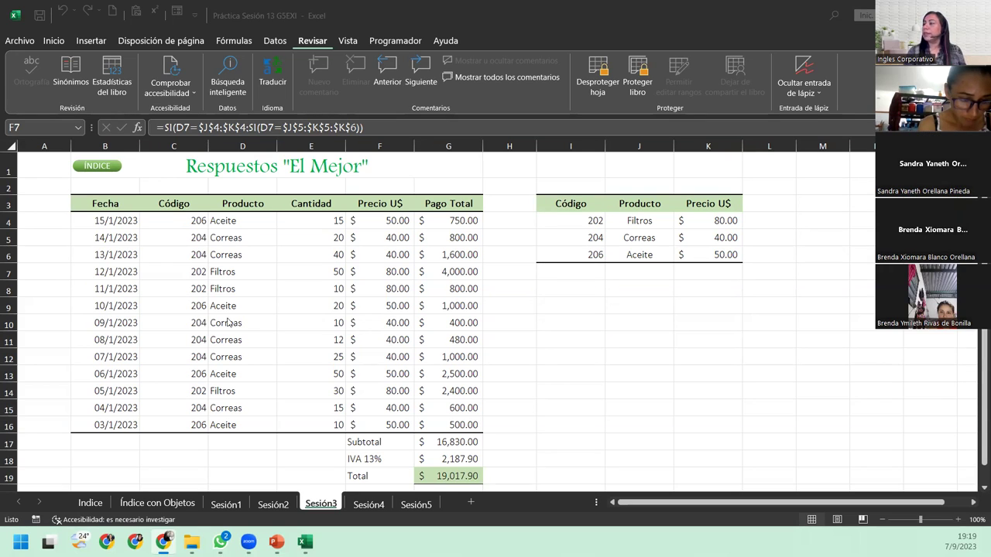
click(319, 319)
click(449, 438)
click(393, 377)
click(403, 245)
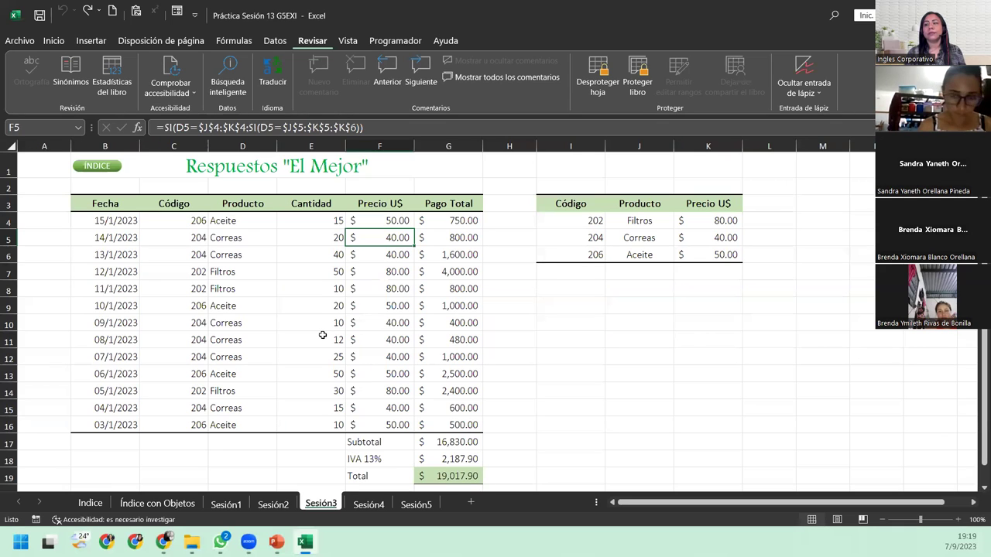
click(323, 335)
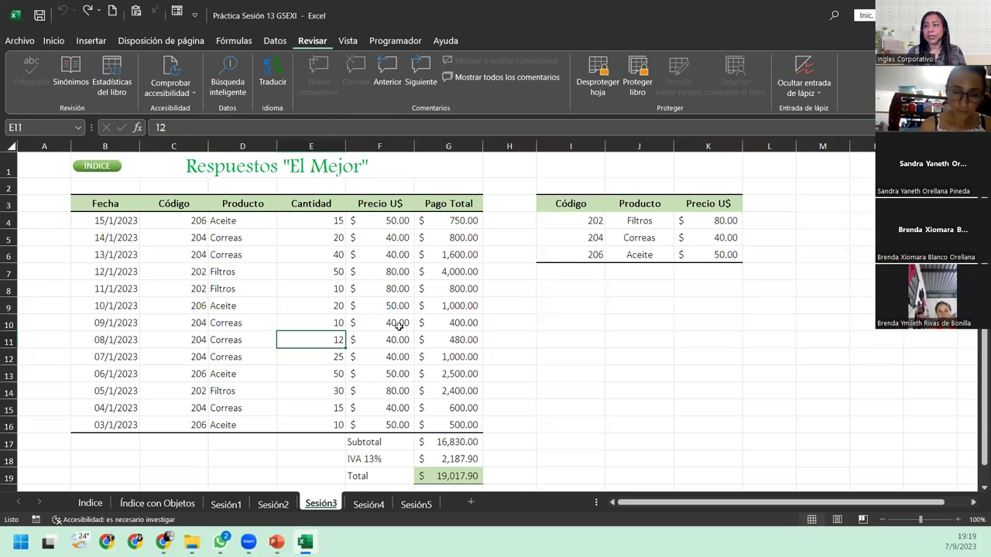
key(Delete)
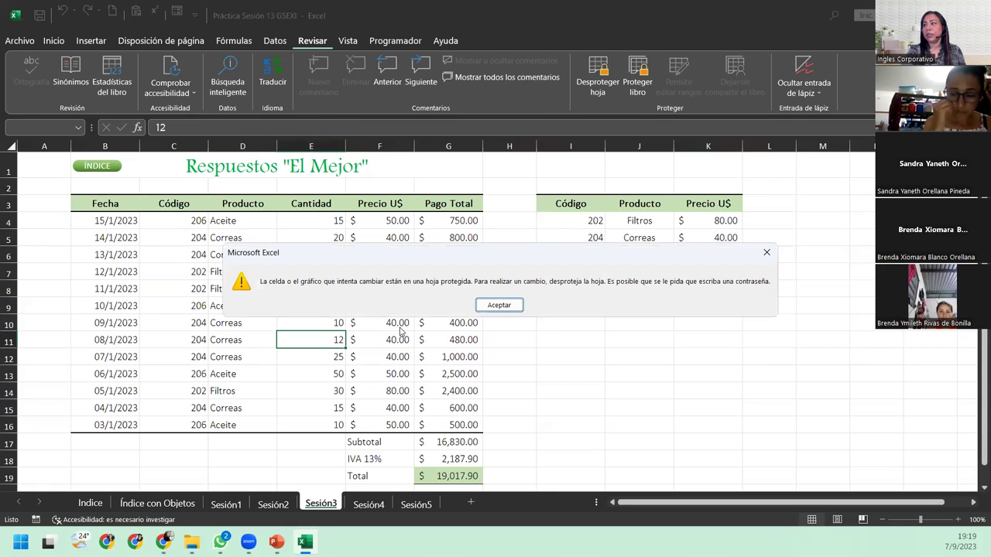
key(Return)
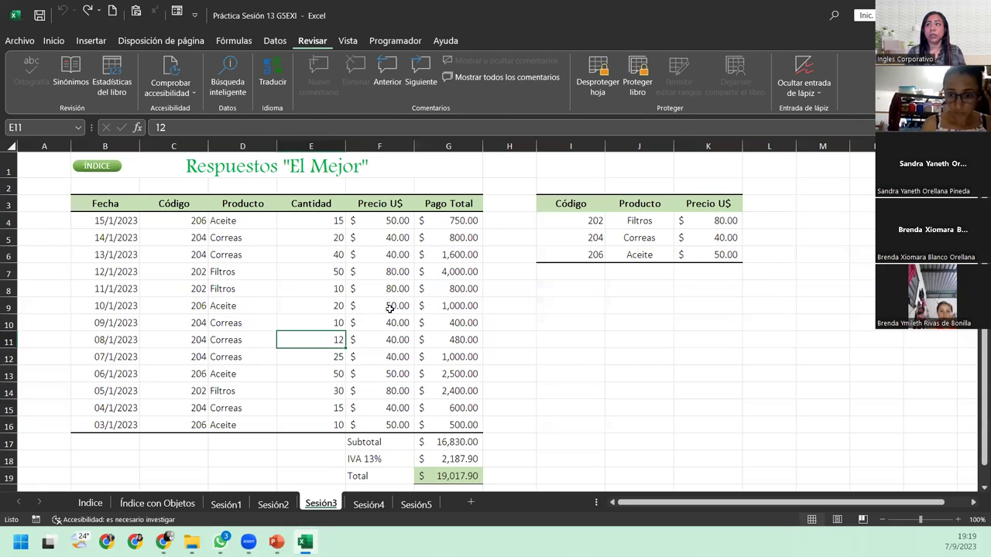
- Check that the column E and row 7 context menus show greyed-out options on the protected sheet
click(340, 144)
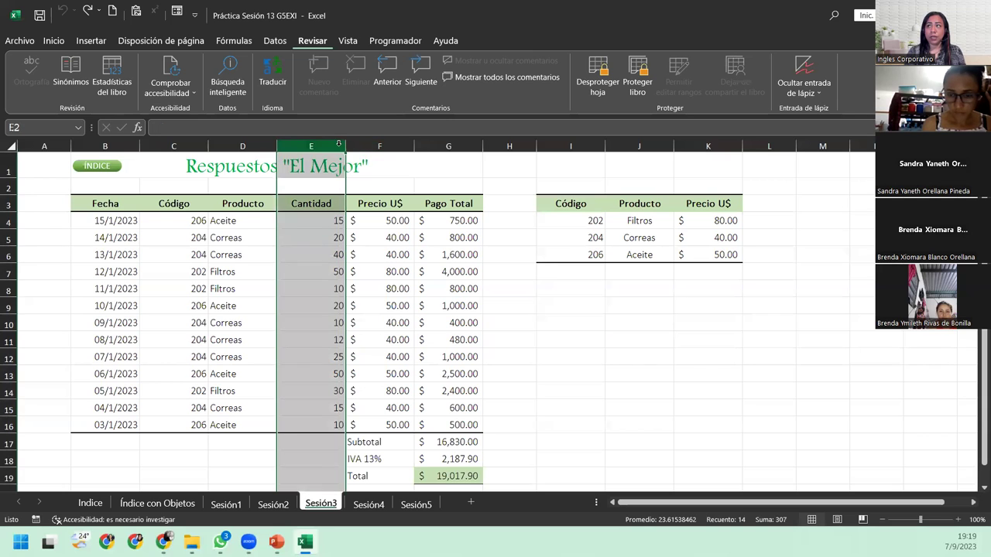
click(346, 144)
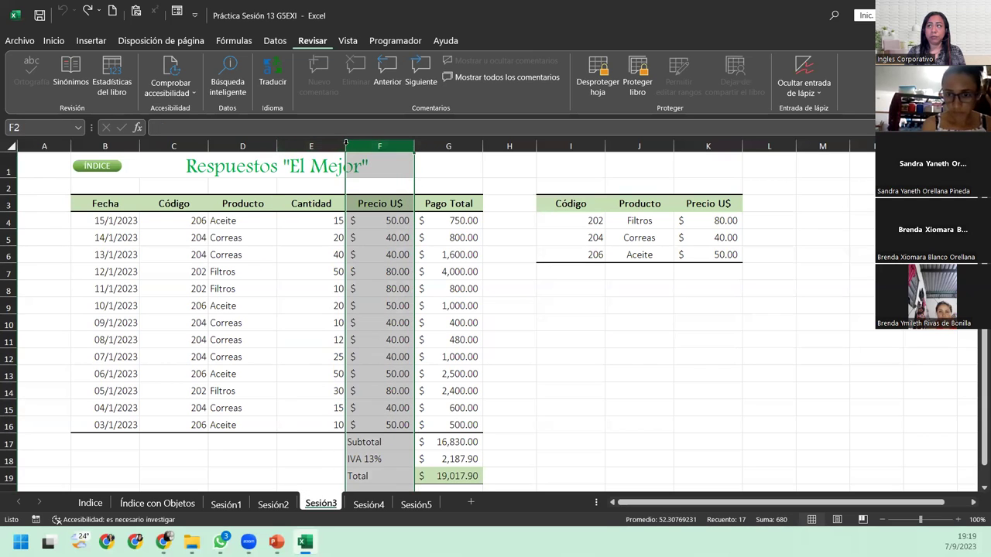
click(341, 146)
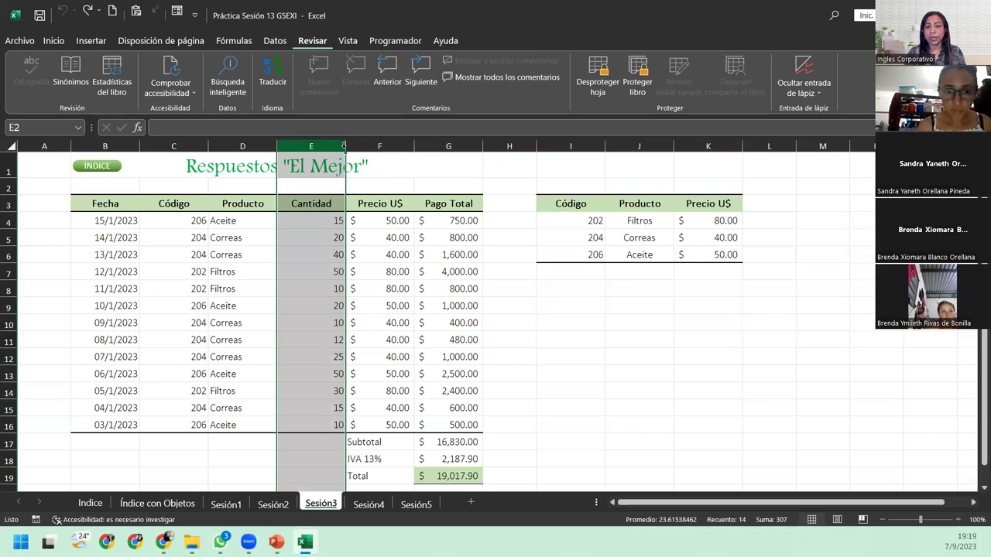
right_click(306, 144)
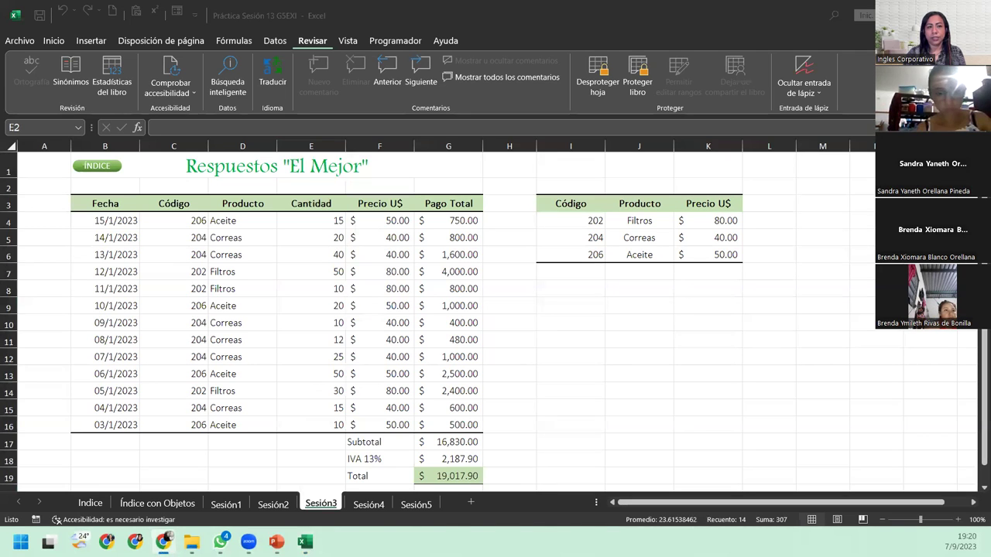
key(ctrl+space)
click(166, 183)
right_click(8, 273)
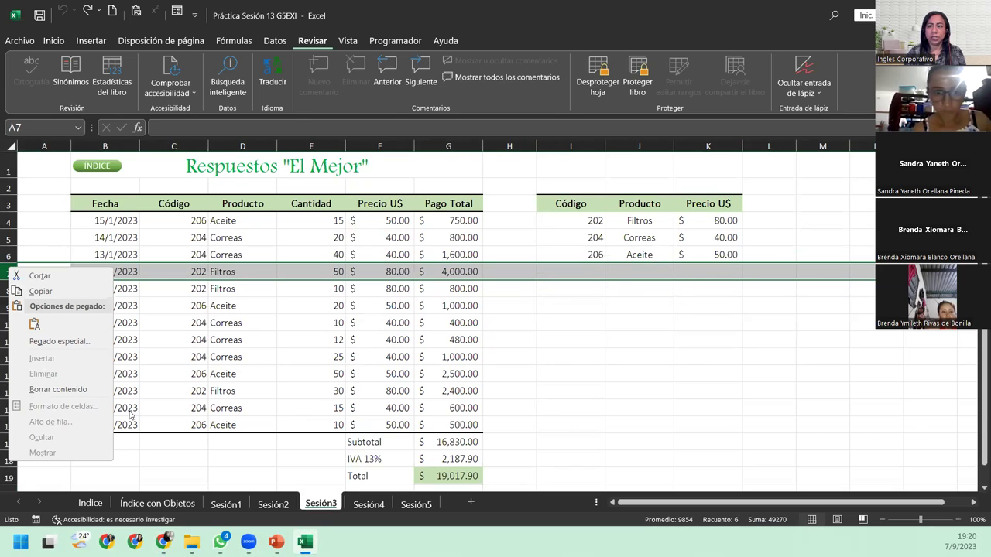
click(213, 372)
- Test selecting D13, E9, F4, I4 and the sales table, then add Hoja1 after Sesión5
click(214, 371)
click(310, 306)
click(370, 223)
mouse_move(103, 204)
mouse_down()
mouse_move(447, 427)
mouse_move(447, 471)
mouse_up()
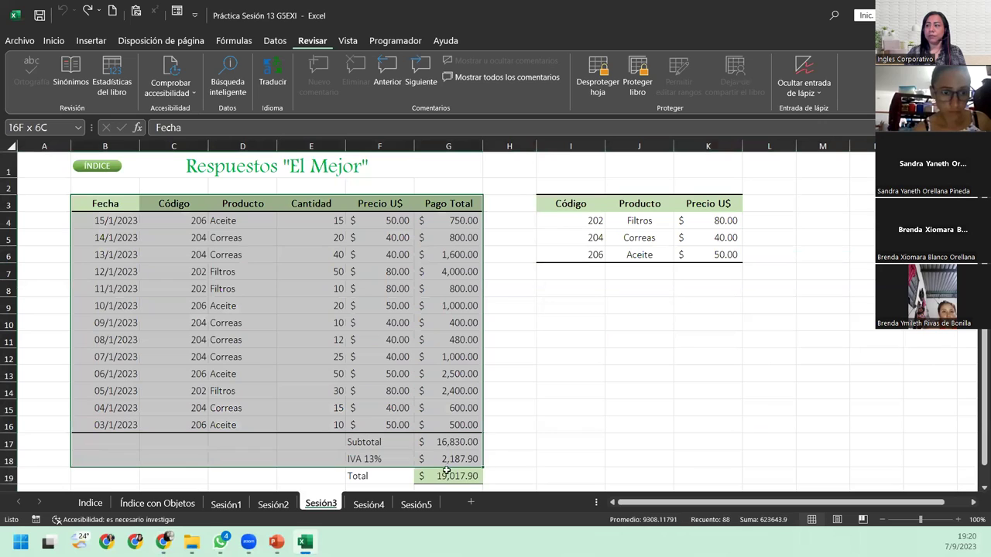
click(138, 203)
click(558, 220)
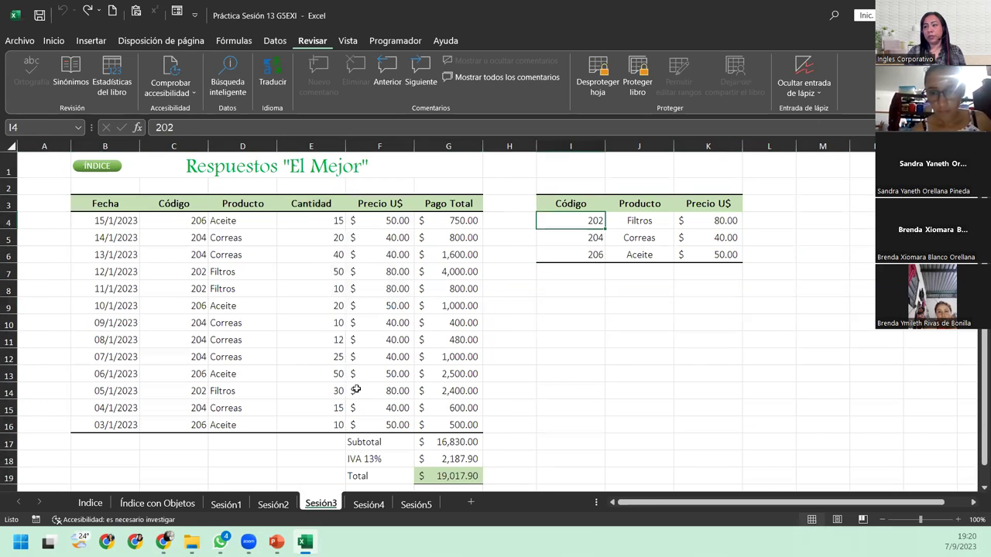
click(469, 504)
drag(379, 508, 477, 499)
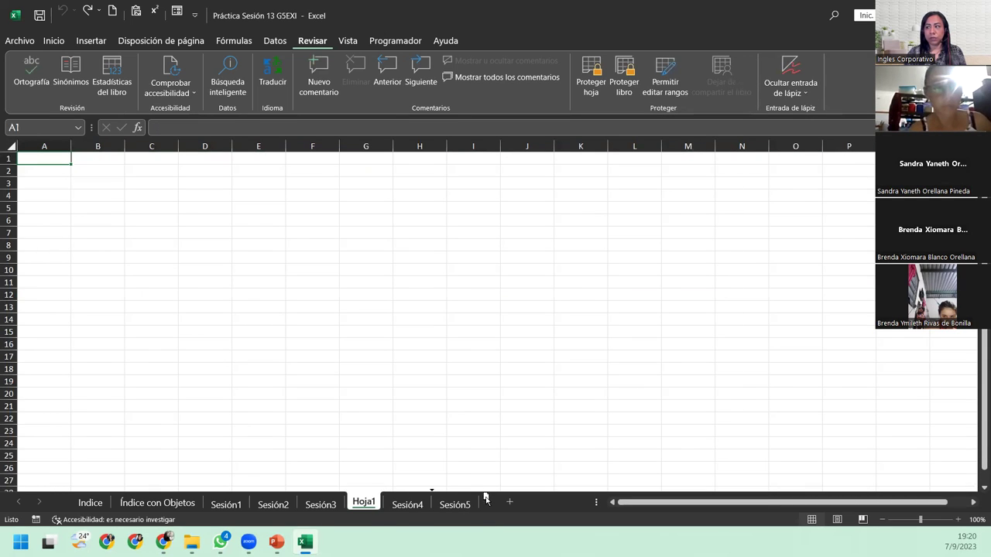
- Go back to the Sesión3 tab holding the Respuestos "El Mejor" sales table
click(318, 505)
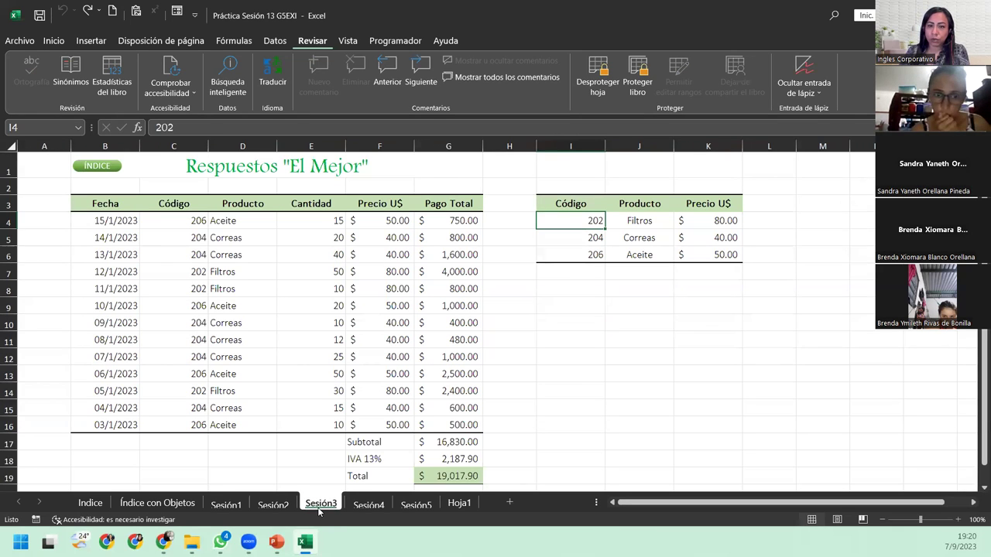
click(369, 505)
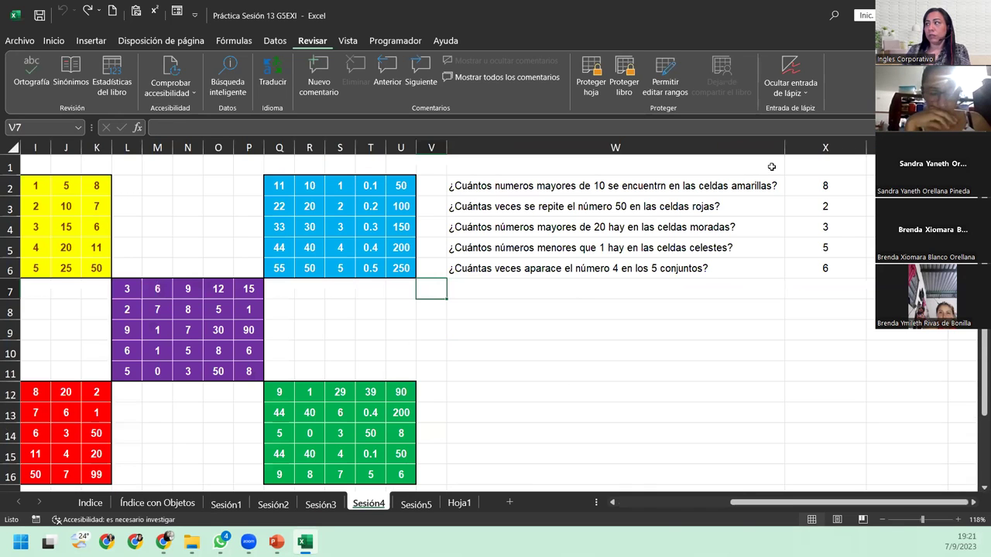
drag(824, 186, 837, 261)
key(Delete)
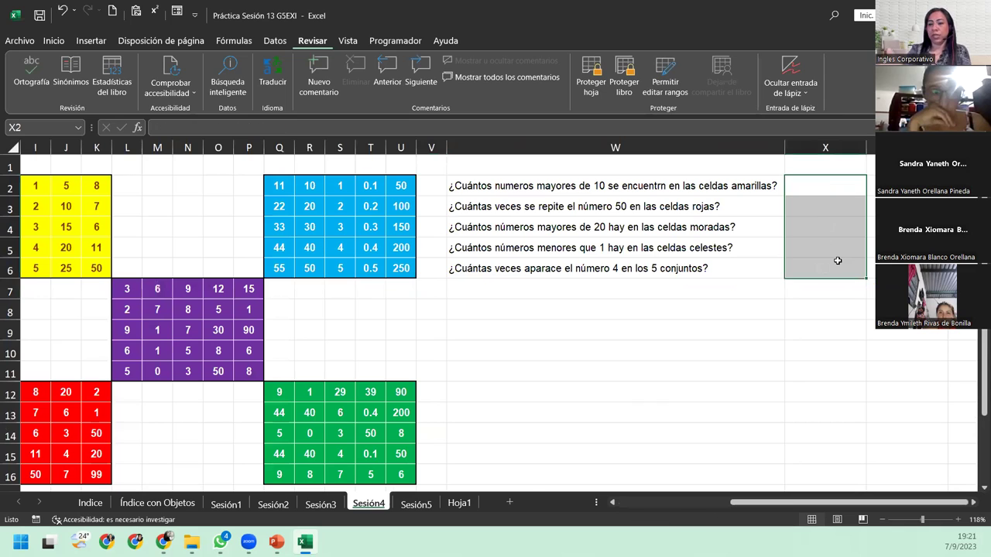
key(ctrl+z)
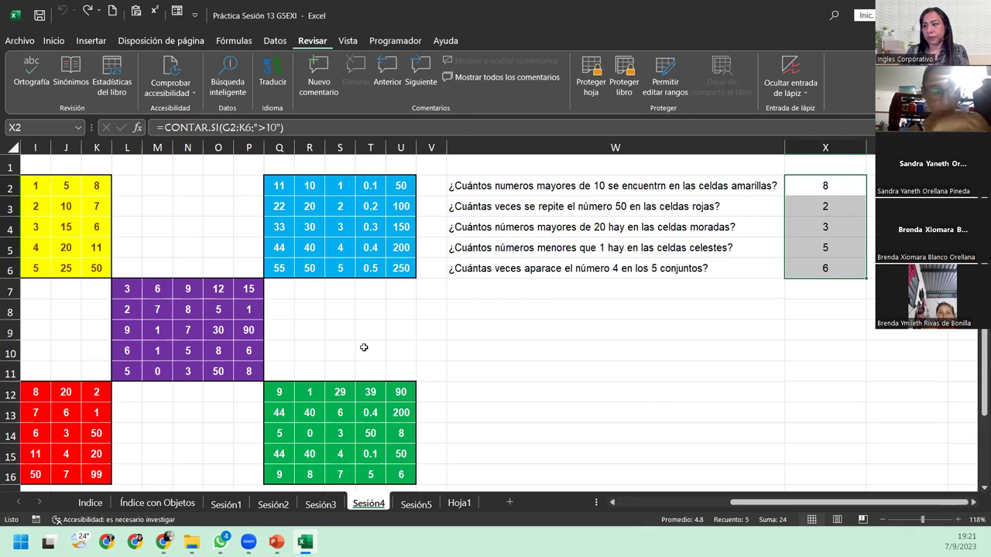
click(416, 505)
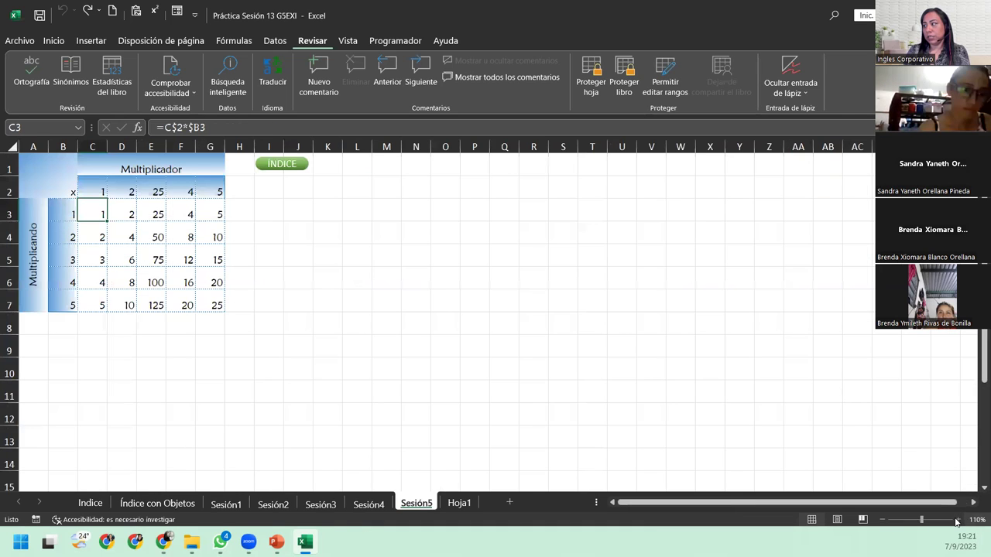
click(958, 520)
click(957, 521)
click(957, 521)
click(957, 520)
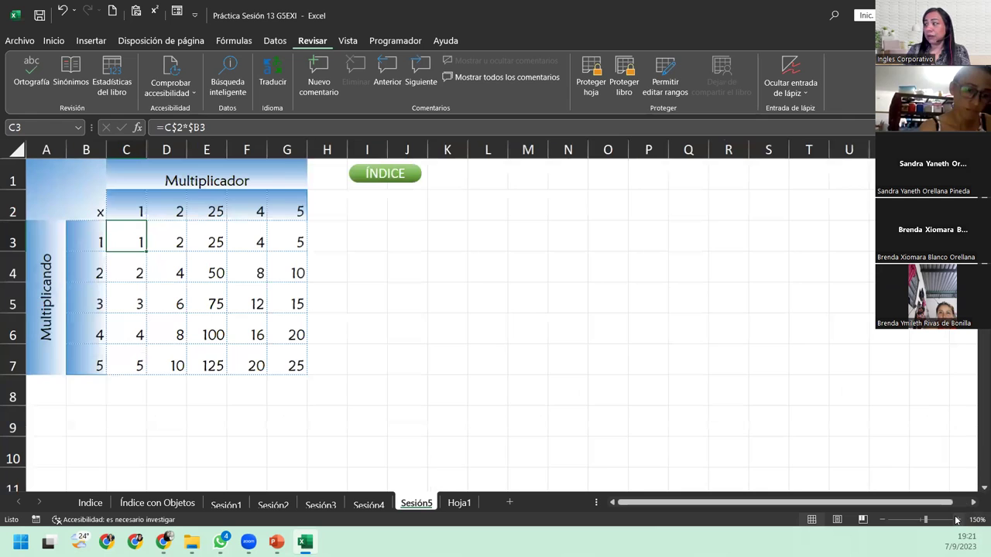
click(316, 504)
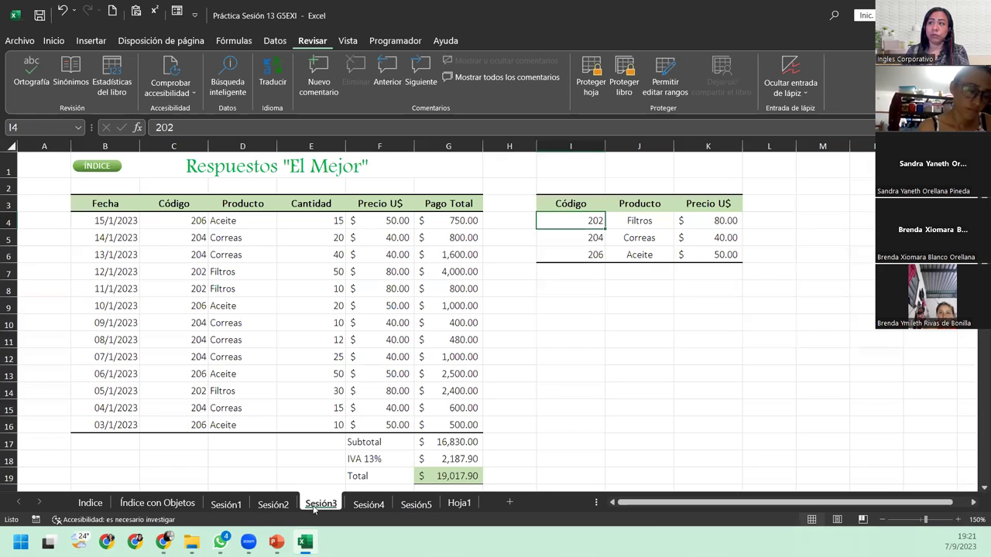
click(306, 254)
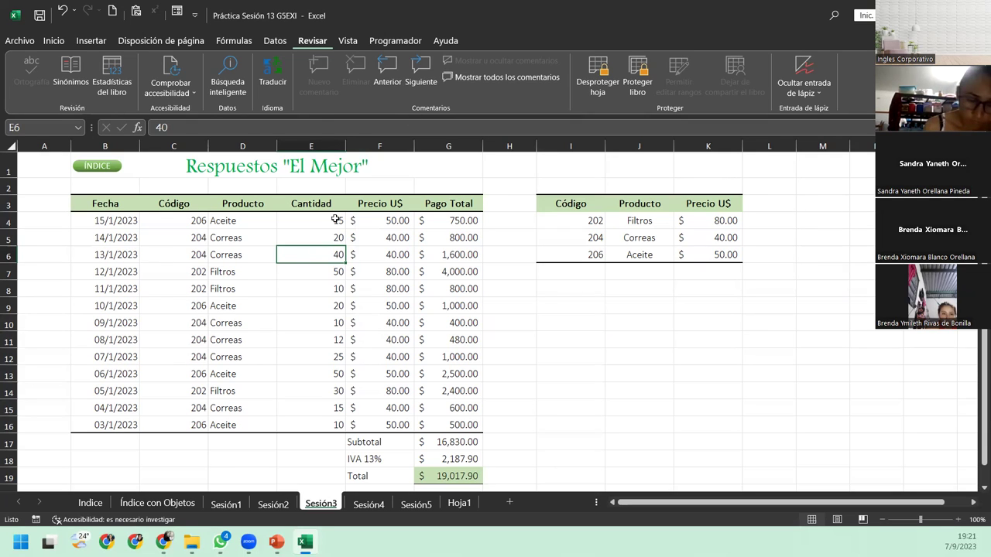
click(361, 233)
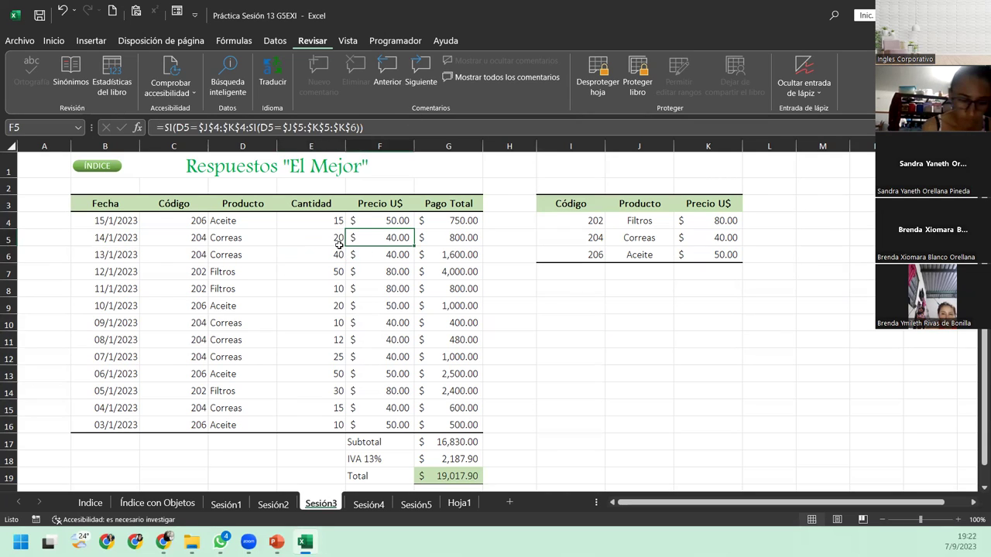
- Unprotect the Sesión3 sheet with Desproteger hoja by entering its password
click(602, 69)
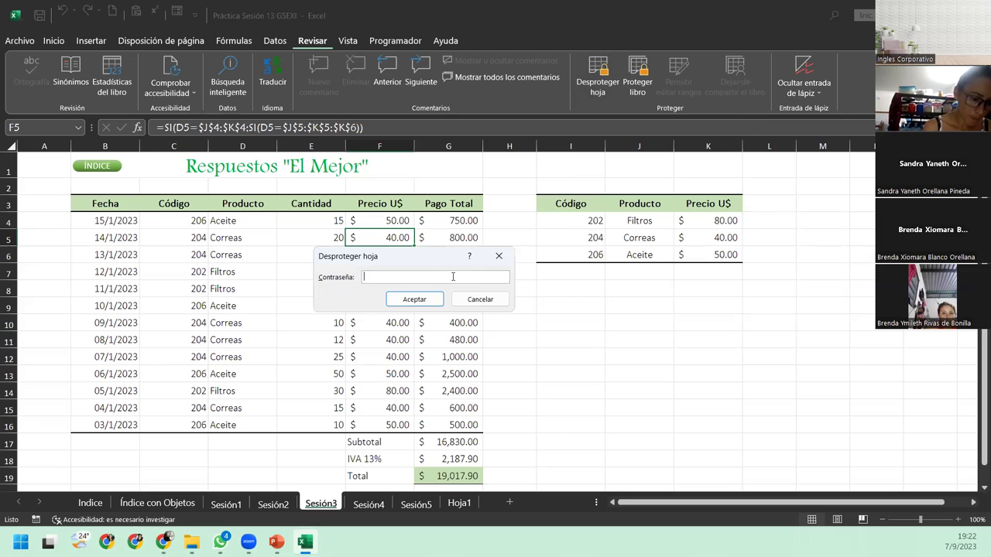
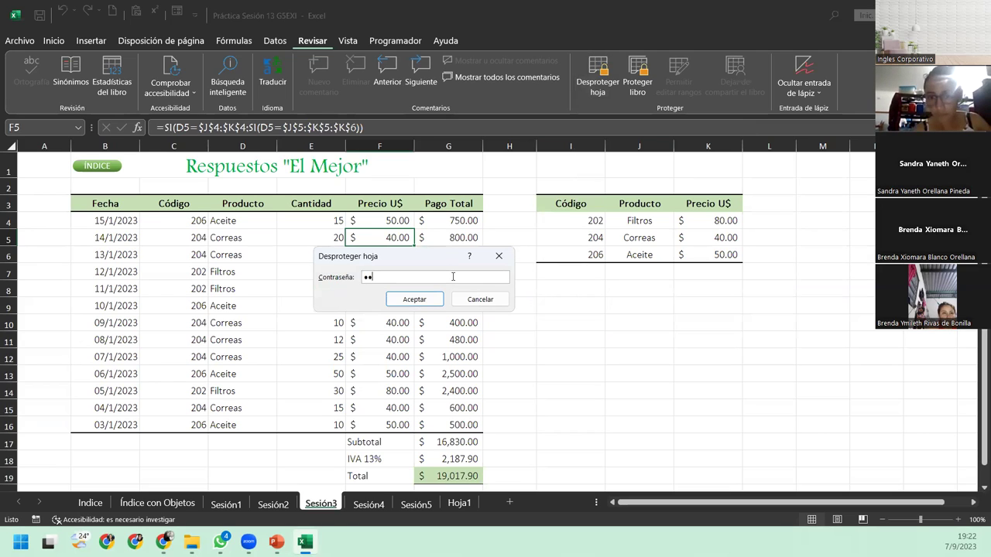
key(Return)
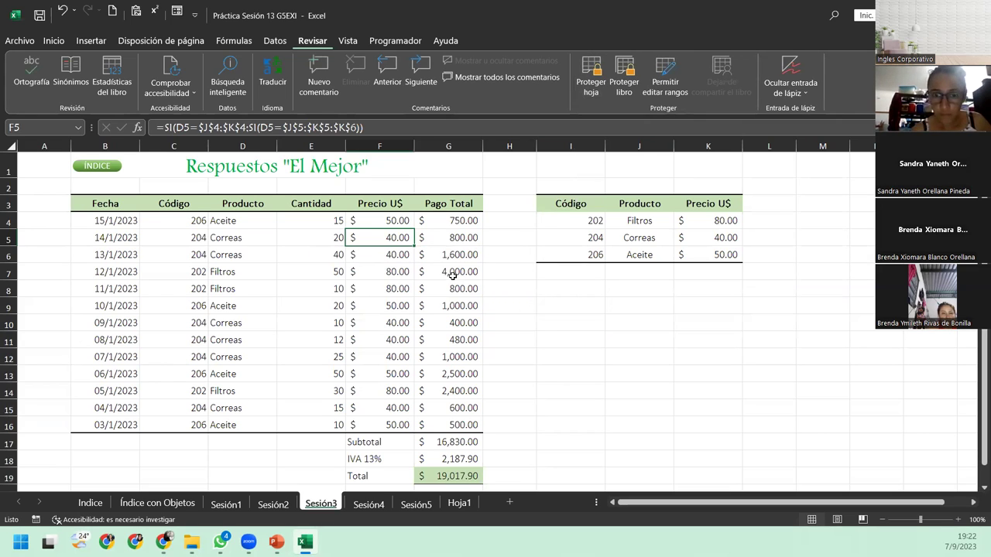
- Test editing by deleting G8's formula, widening column G and heightening row 3, undoing each
click(384, 357)
click(457, 295)
key(Delete)
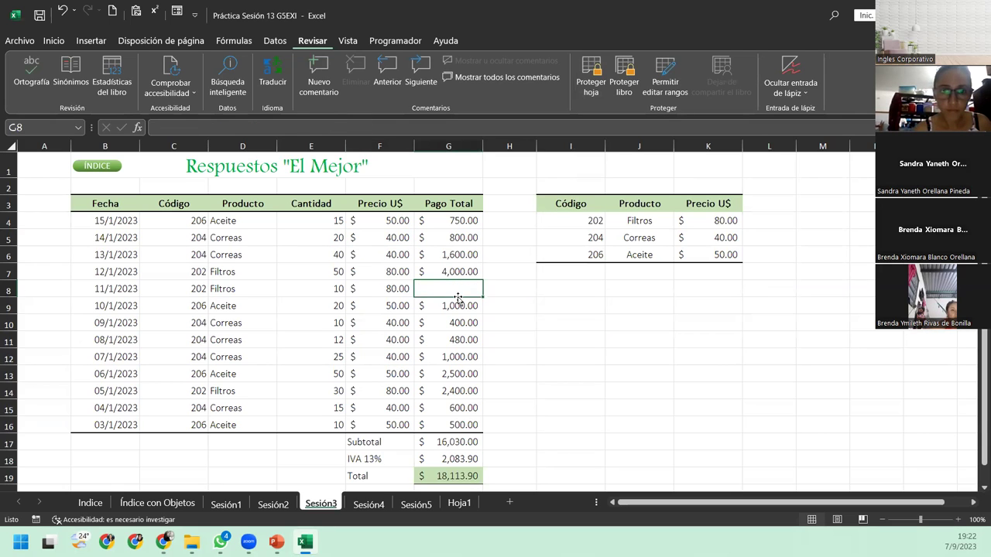
key(ctrl+z)
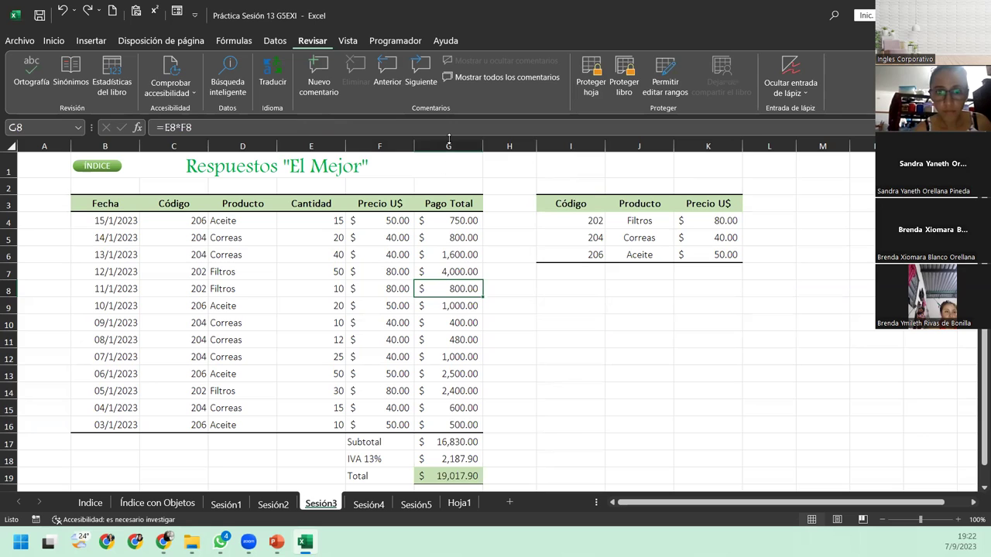
click(458, 143)
drag(482, 146, 567, 147)
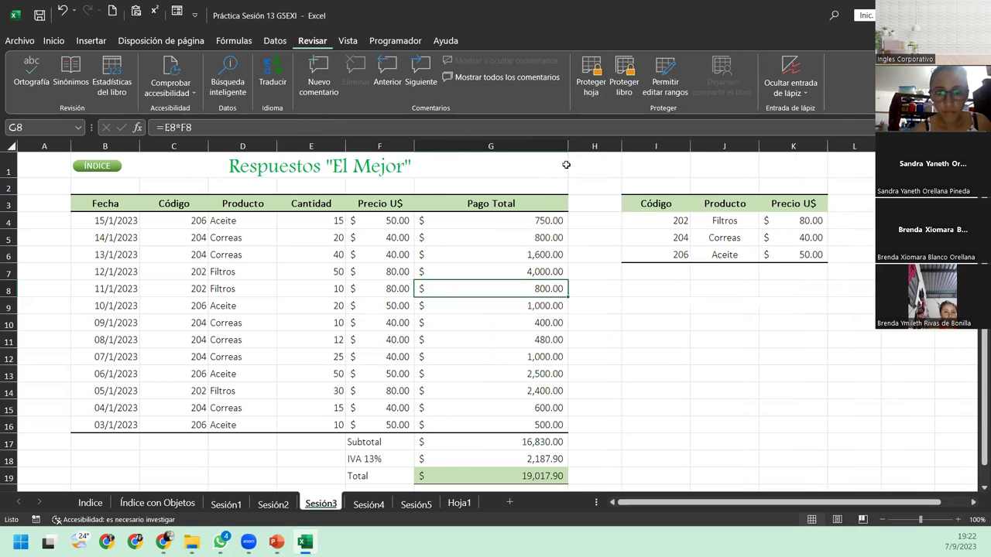
key(ctrl+z)
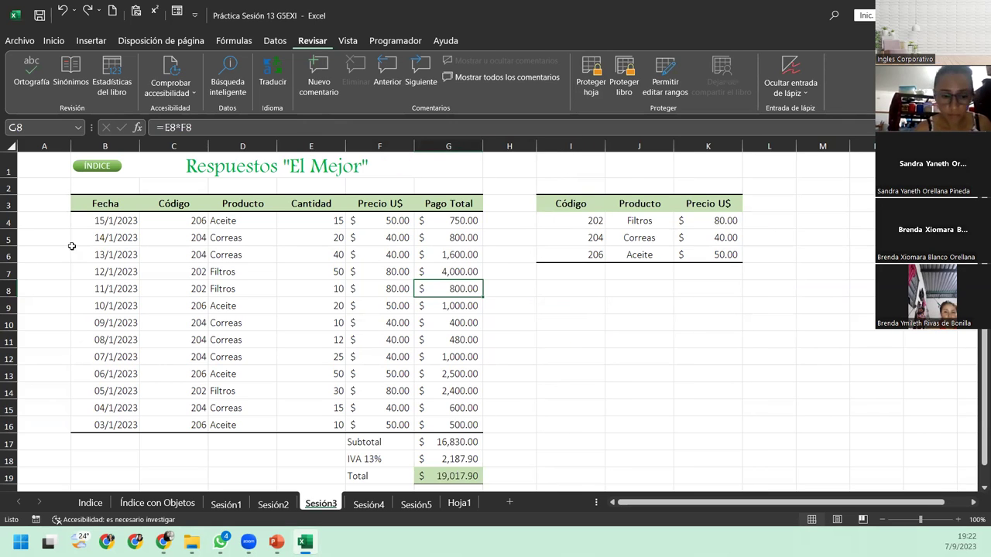
drag(15, 212, 24, 268)
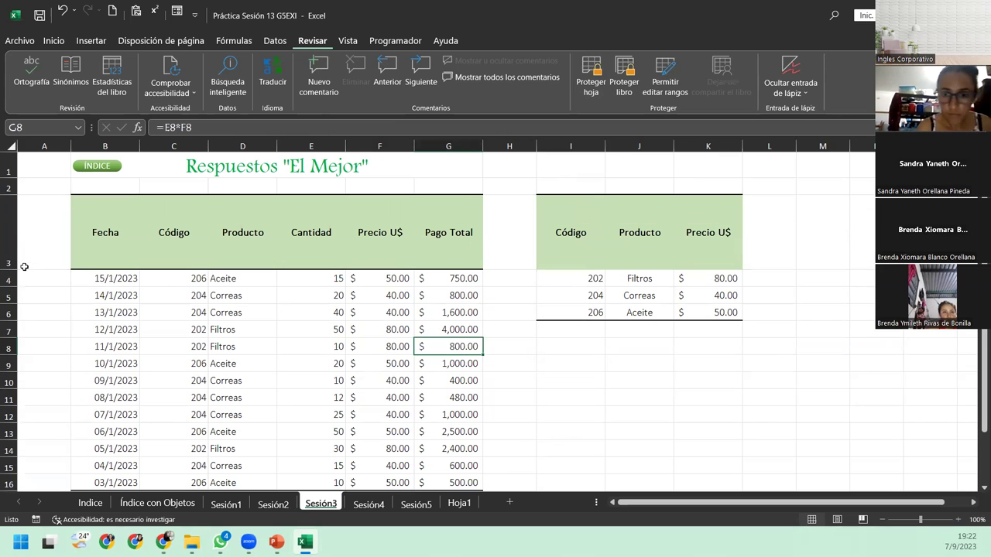
key(ctrl+z)
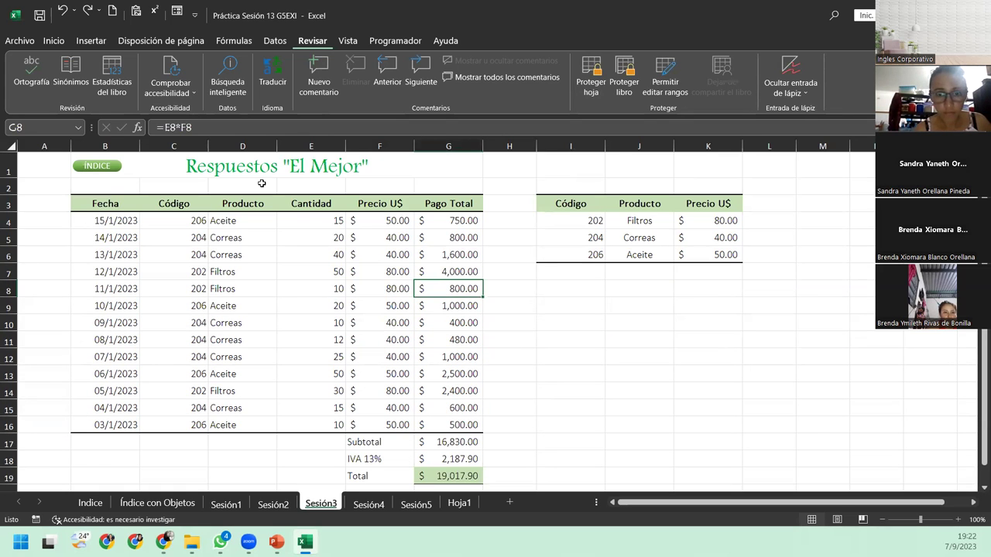
click(308, 197)
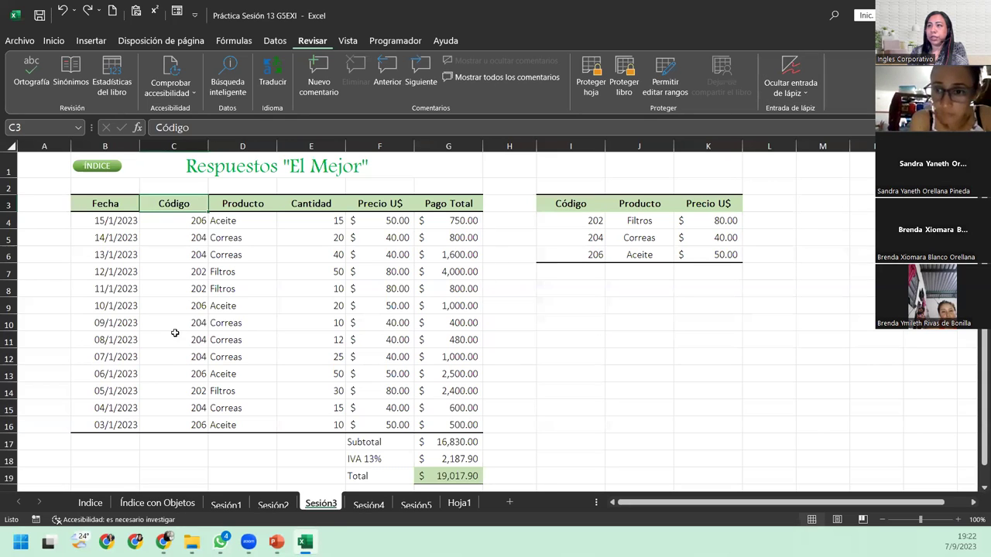
- Go to Sesión4, scroll back to column A, select colour names A3:A12, then select cell D2
click(379, 309)
click(367, 504)
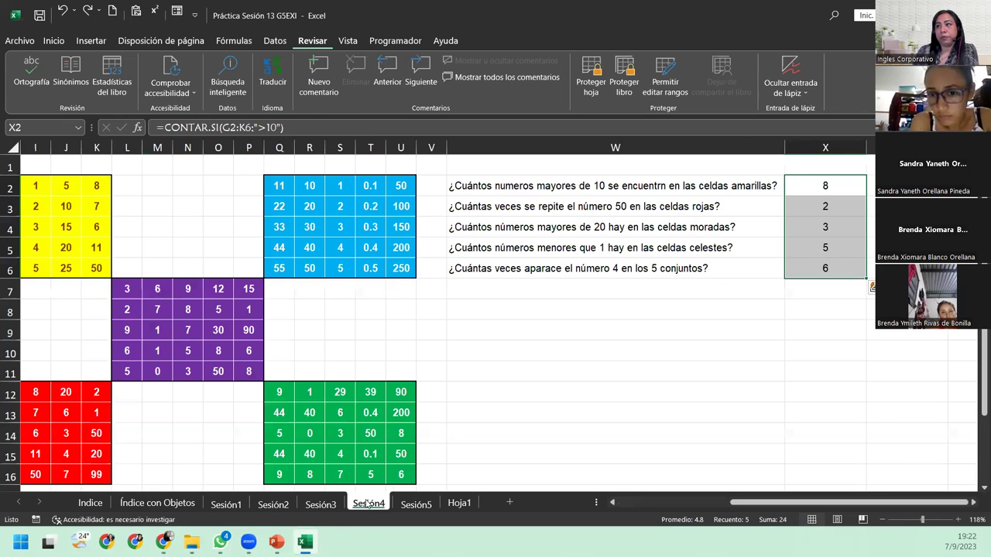
click(813, 182)
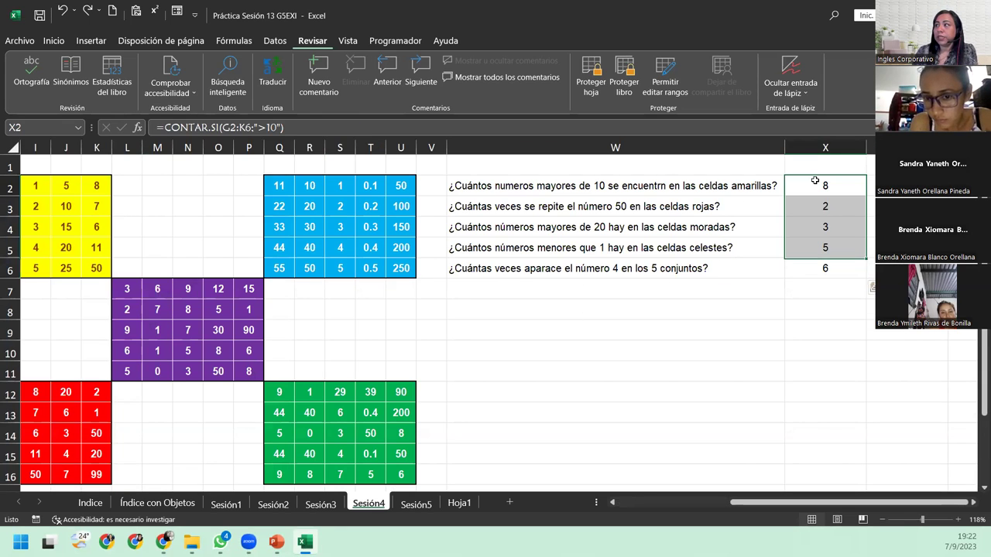
drag(753, 503, 641, 503)
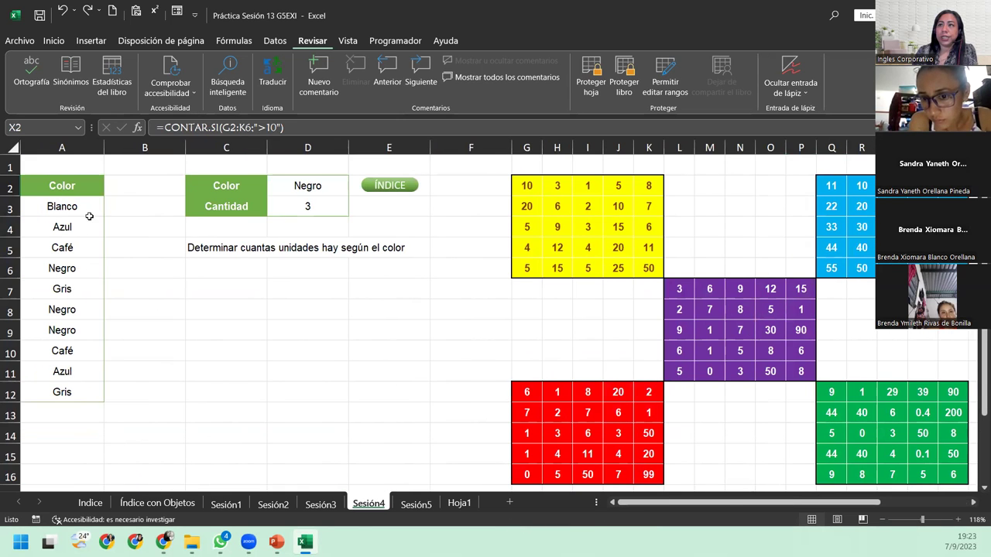
drag(84, 206, 70, 389)
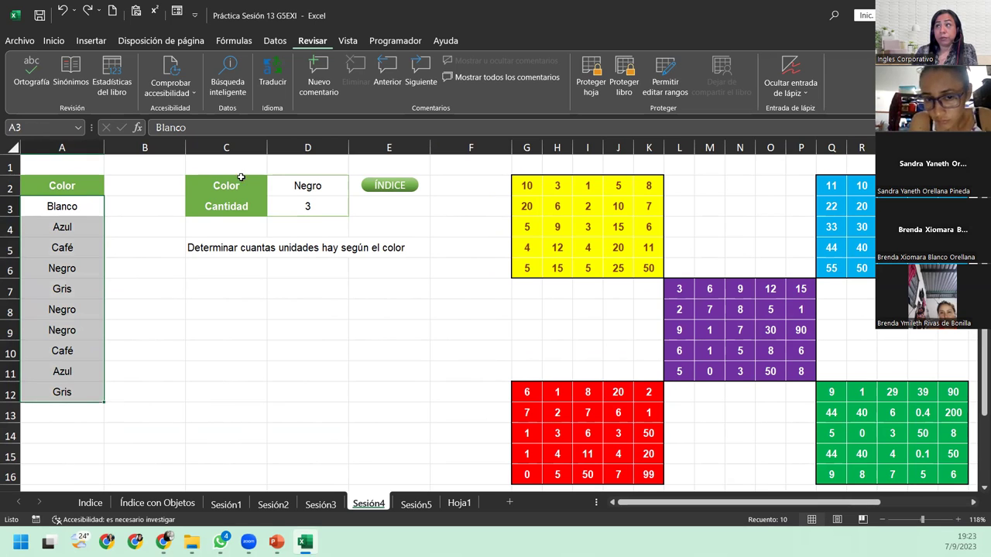
click(306, 186)
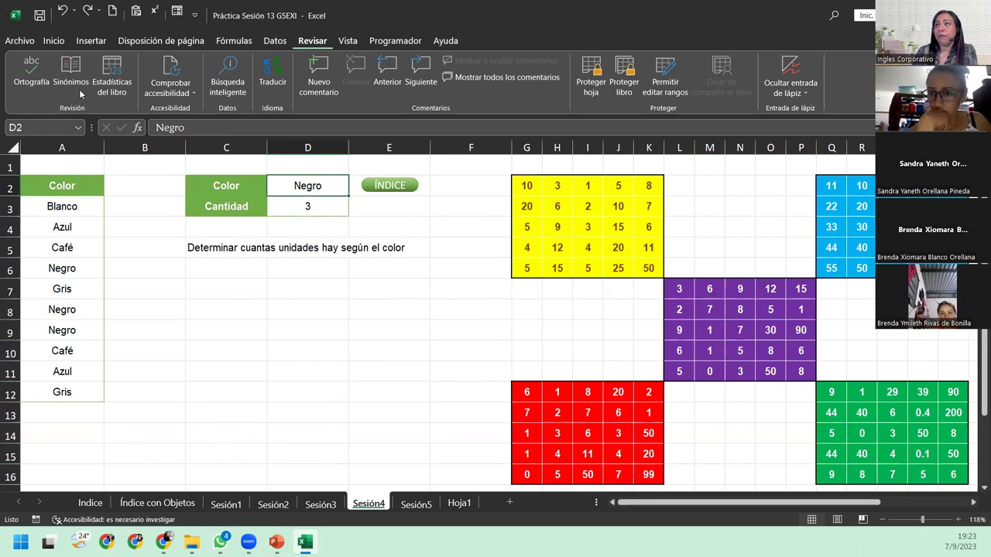
- Uncheck Bloqueada for cell D2 in Formato de celdas and apply it
click(55, 41)
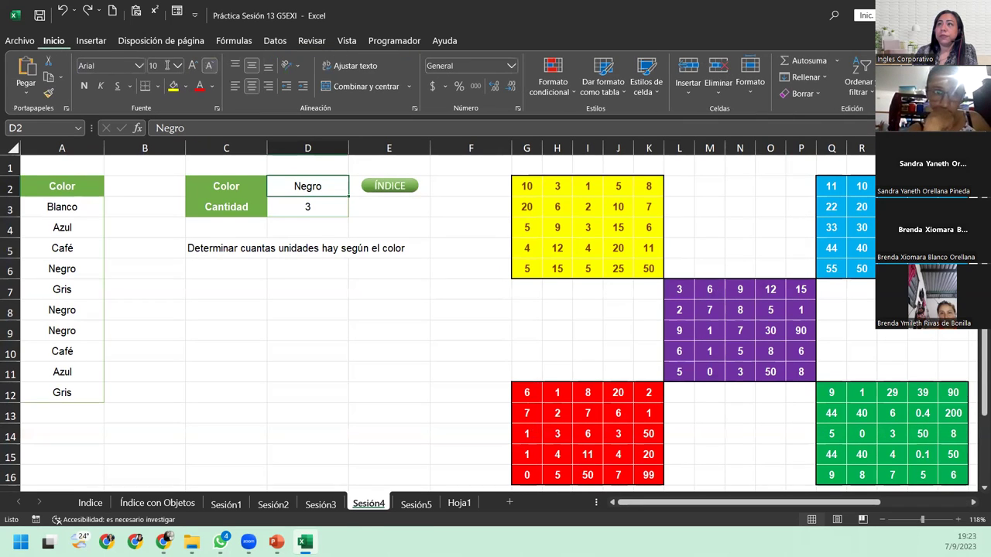
click(518, 110)
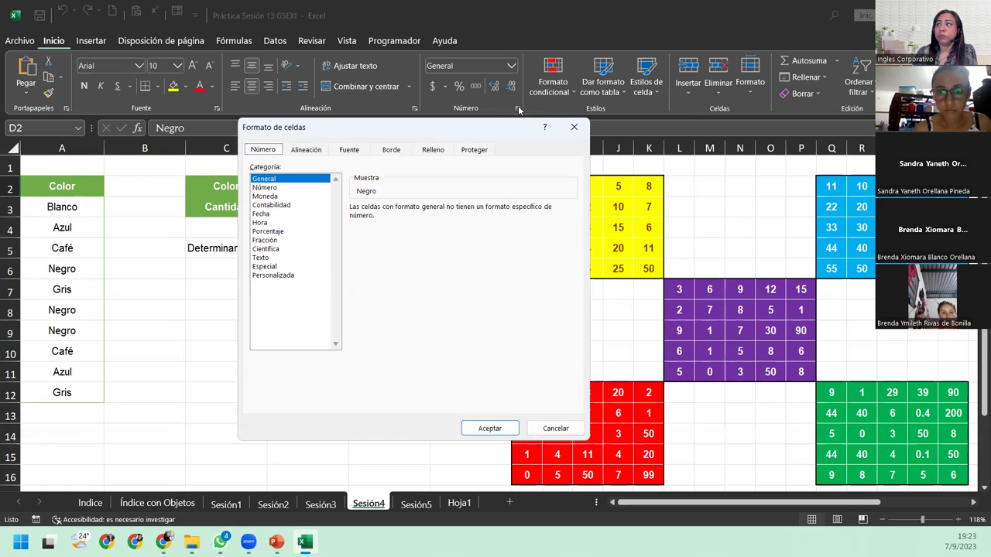
click(481, 151)
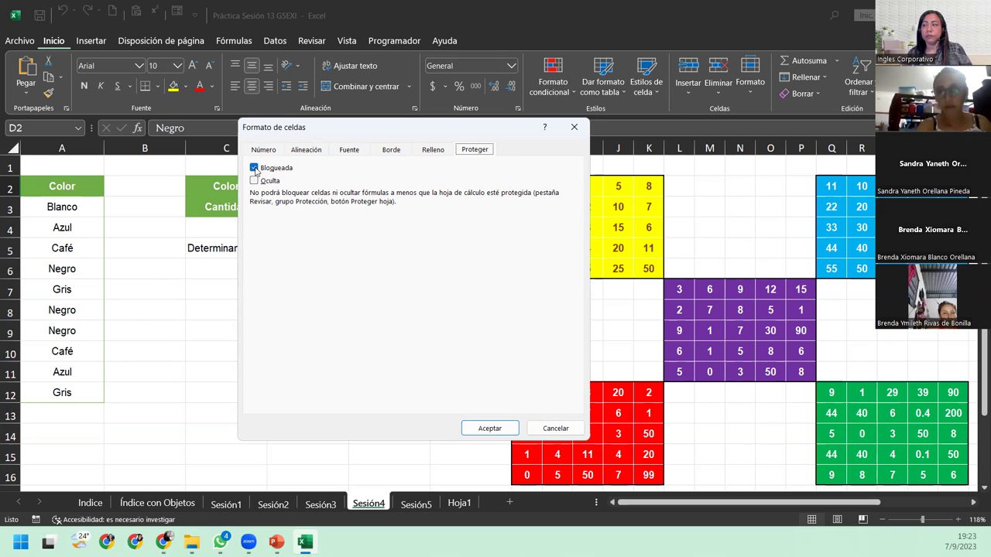
click(254, 168)
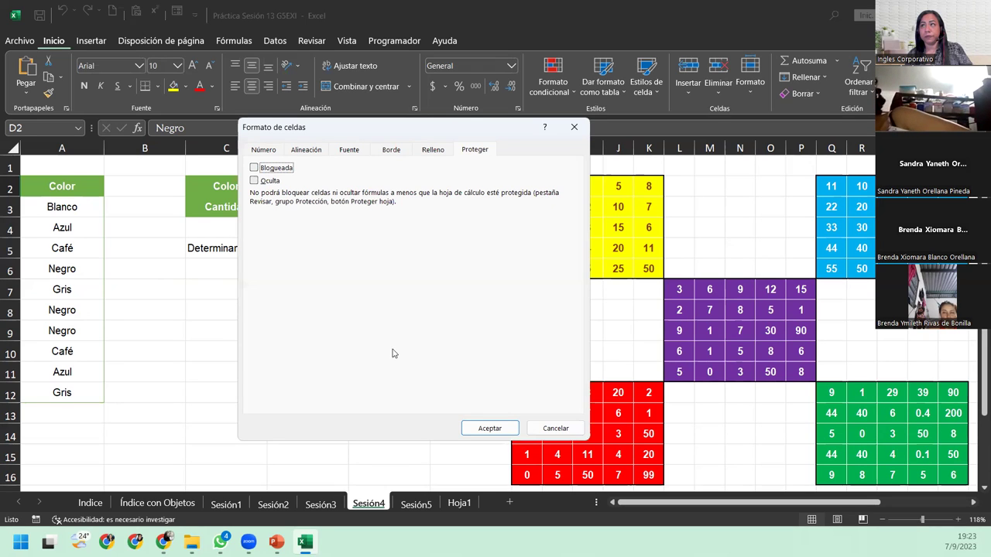
click(486, 429)
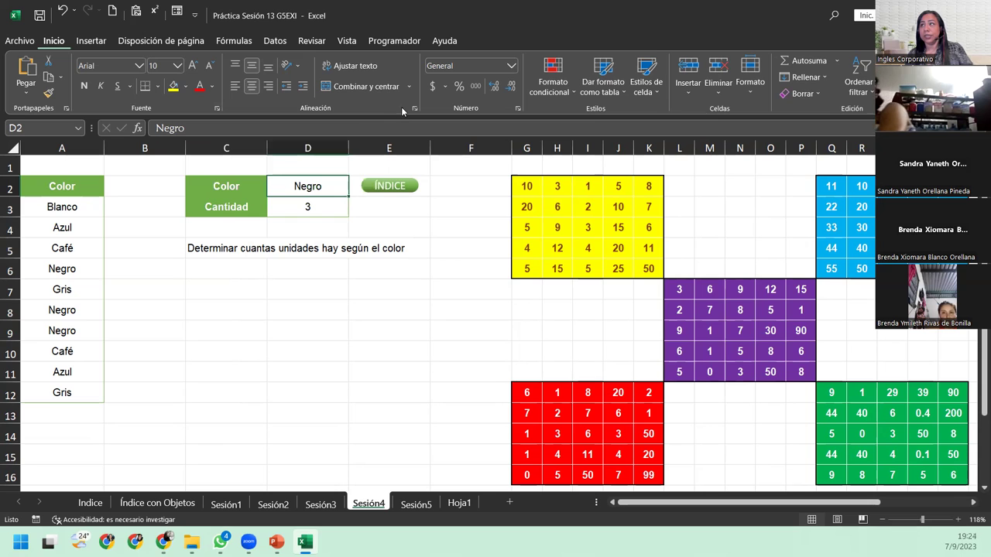
- Reopen D2's Formato de celdas Proteger tab to verify and confirm the unlocked setting
click(518, 109)
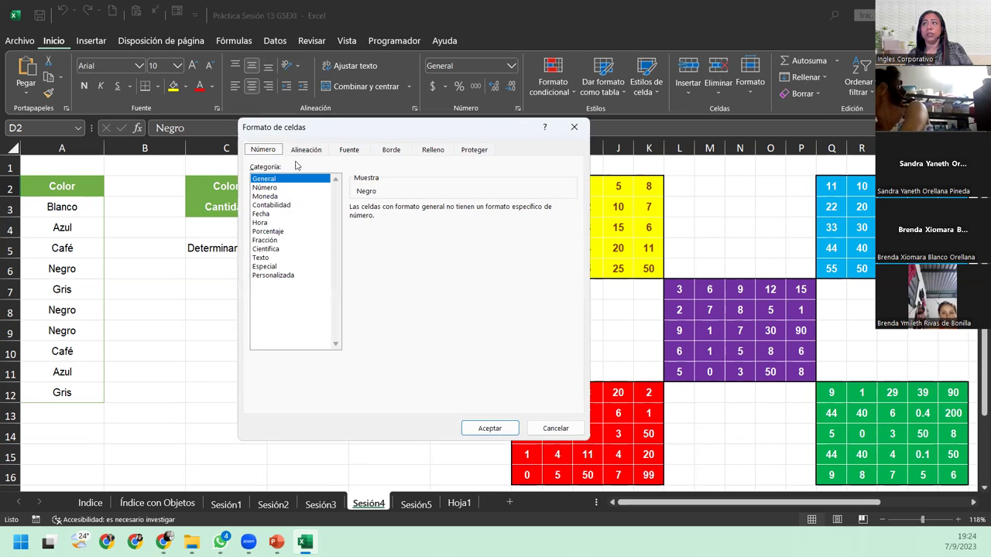
drag(320, 127, 173, 158)
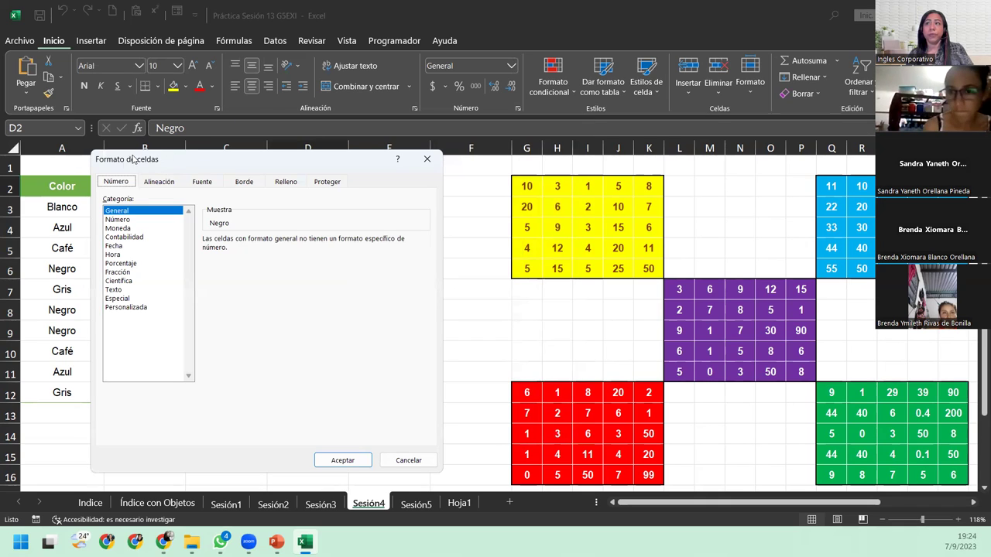
click(331, 182)
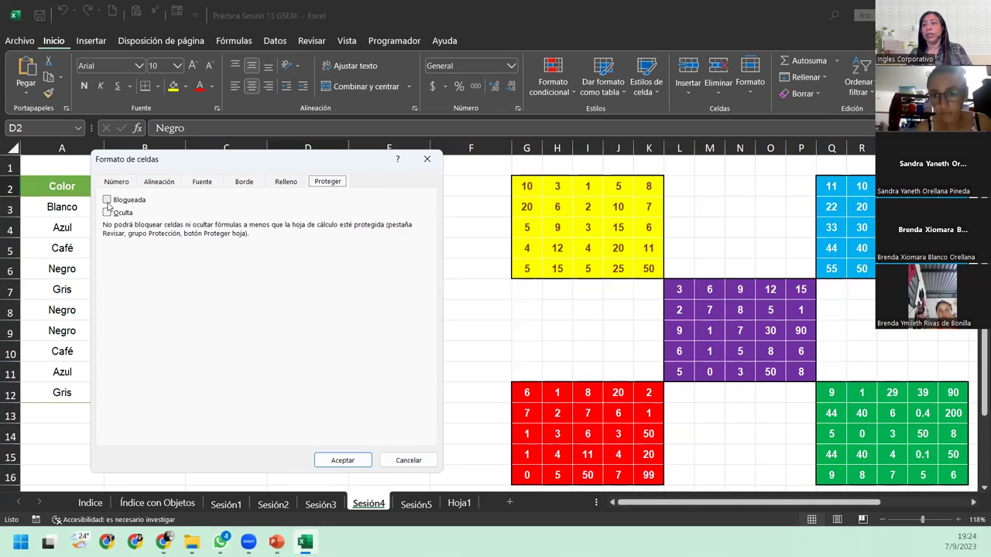
click(341, 460)
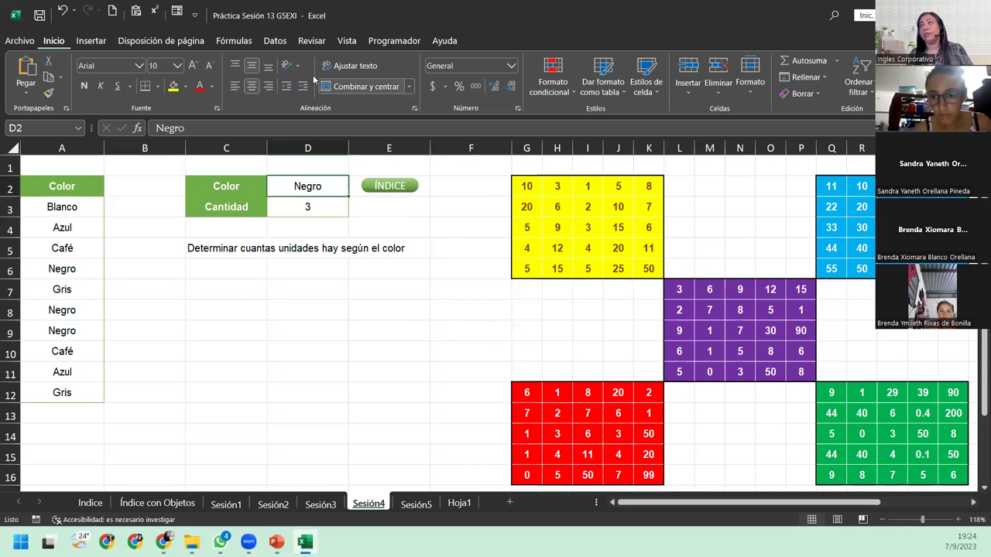
- Protect Sesión4 via Revisar > Proteger hoja, entering and confirming the sheet password
click(280, 43)
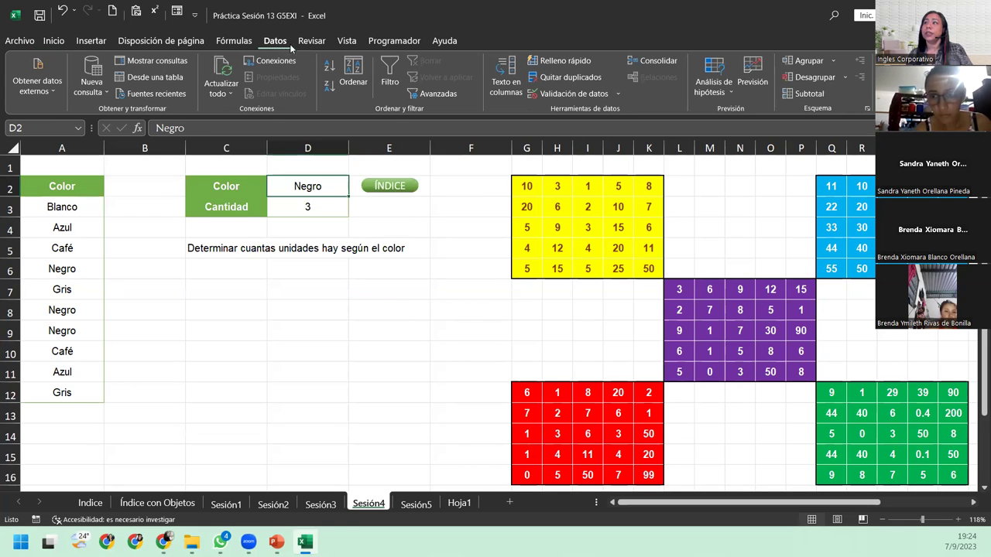
click(310, 41)
click(590, 77)
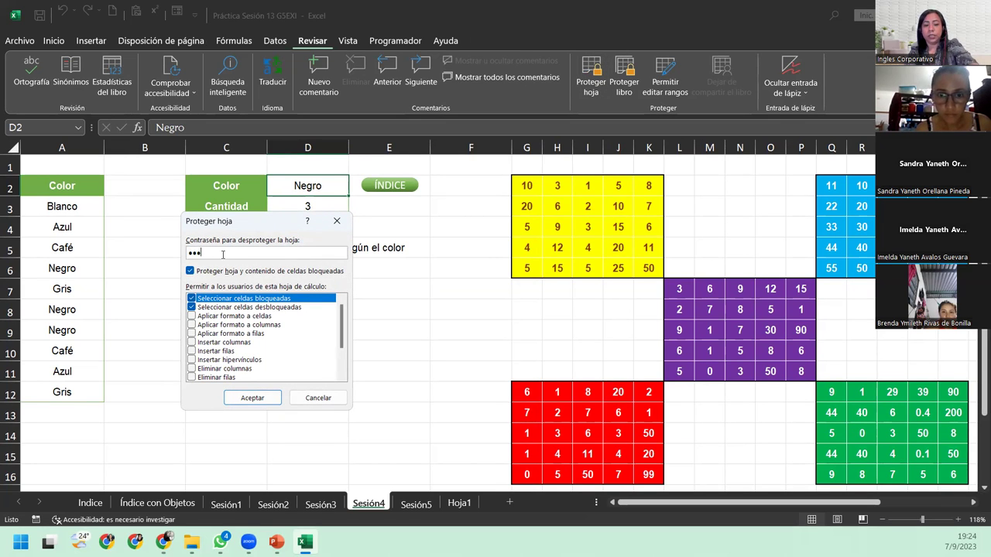
key(Return)
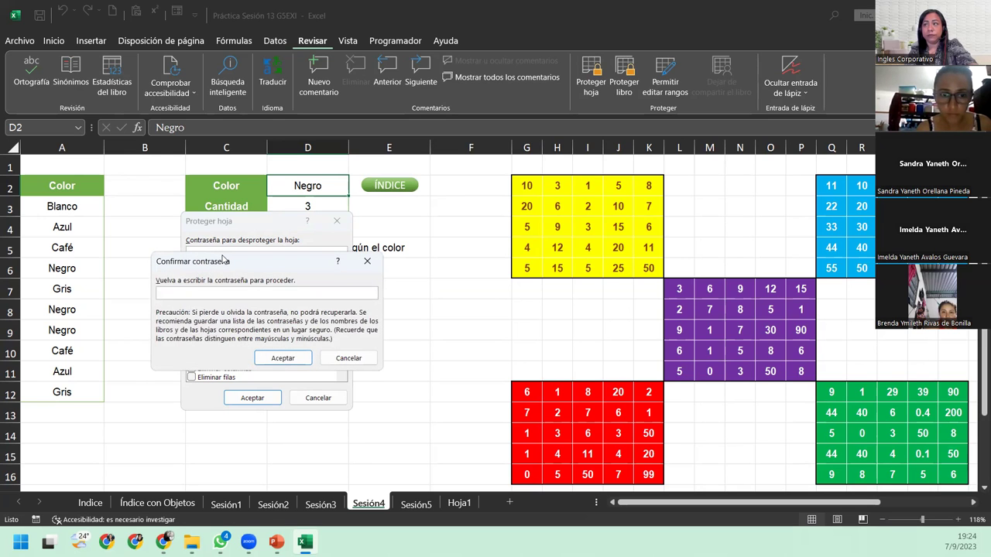
text(4)
key(Return)
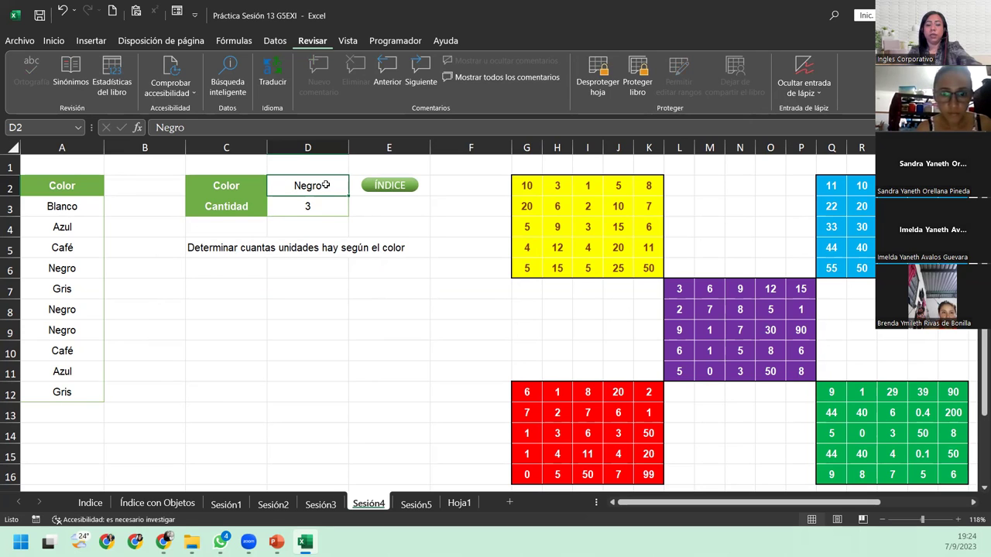
text(ge)
key(BackSpace)
text(ris)
key(Return)
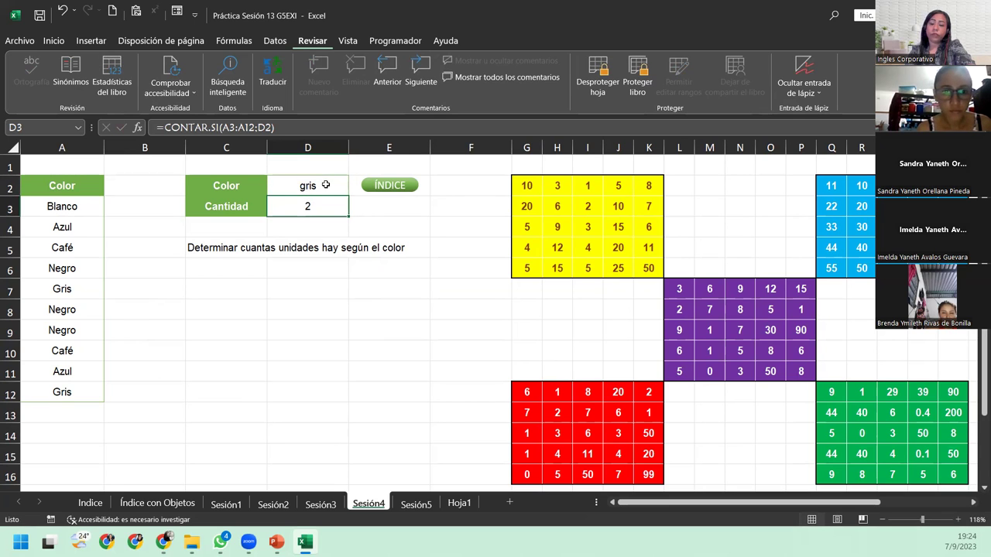
key(Delete)
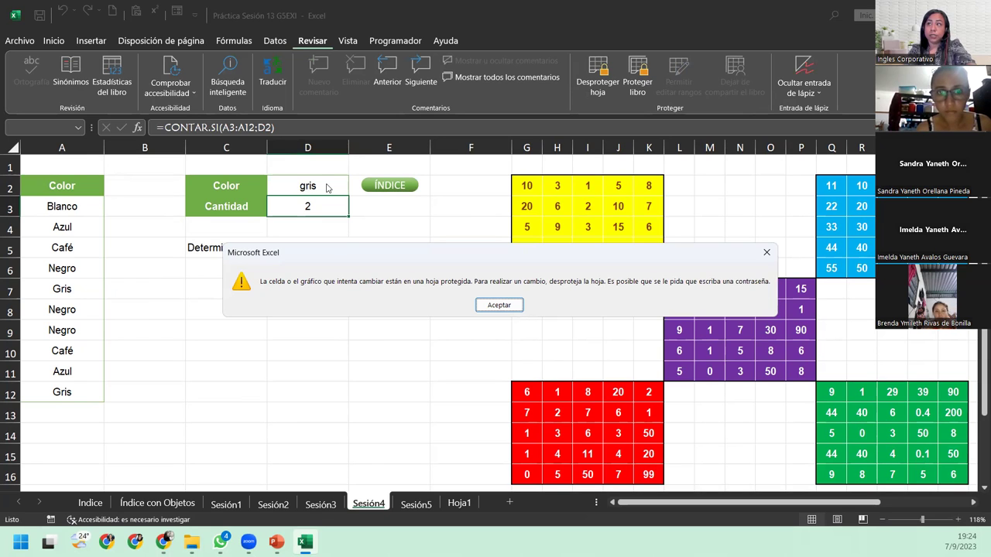
key(Return)
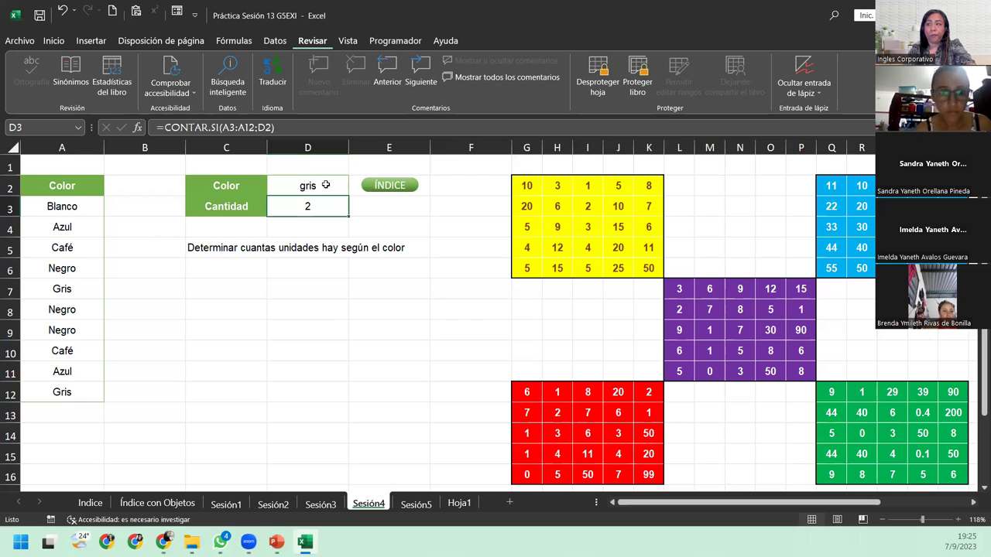
click(326, 185)
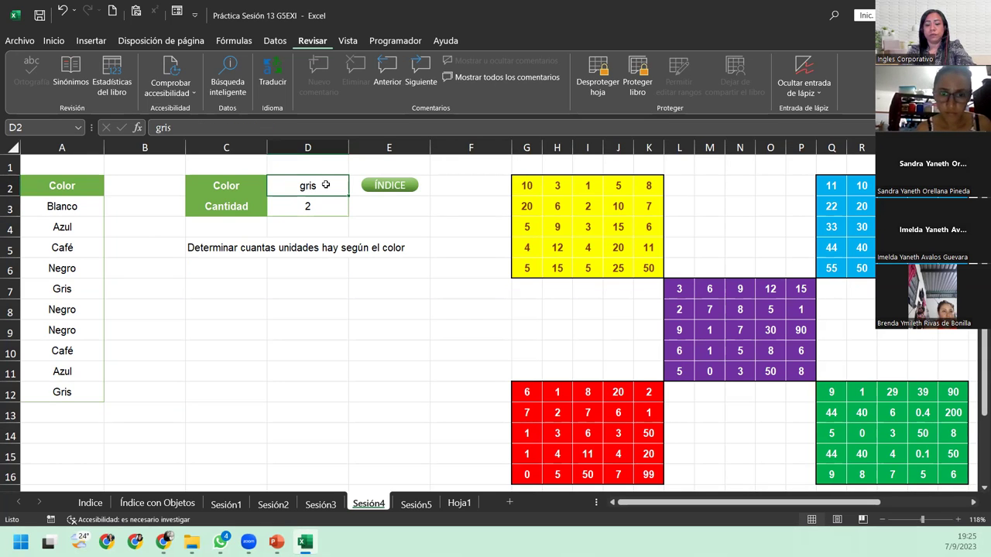
text(Negro)
key(Return)
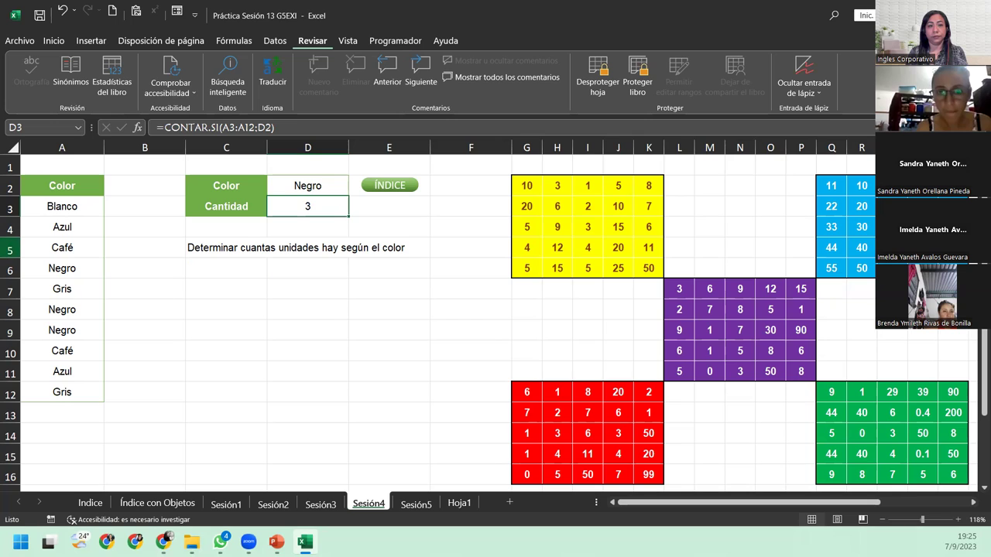
- Select cells D2 and C4 on protected Sesión4, then show Inicio's greyed-out formatting buttons
key(alt+Tab)
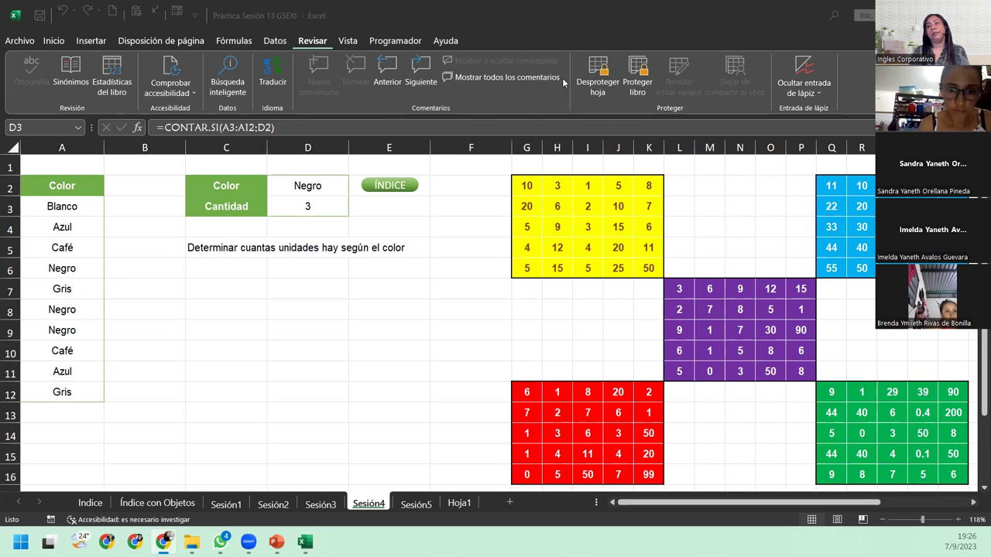
click(286, 186)
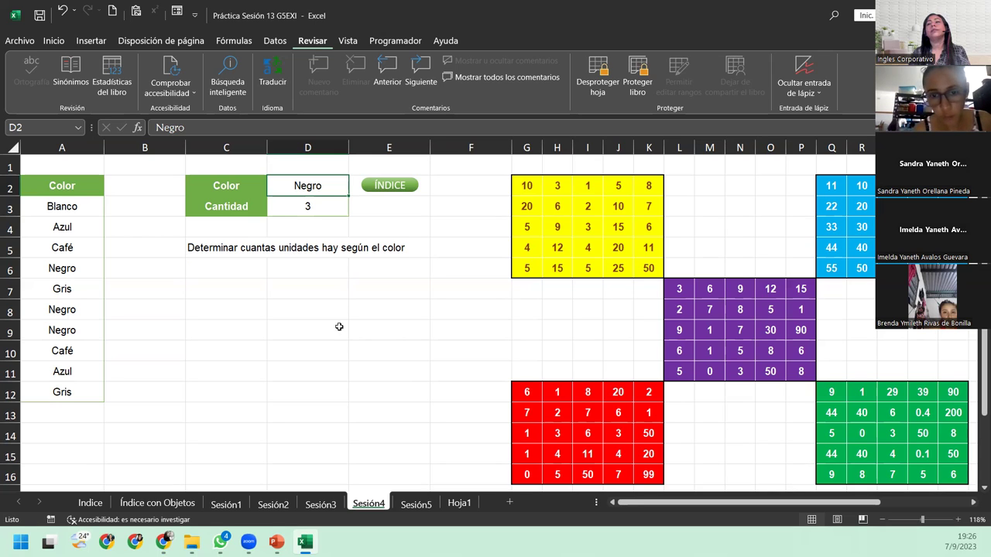
click(248, 230)
click(291, 182)
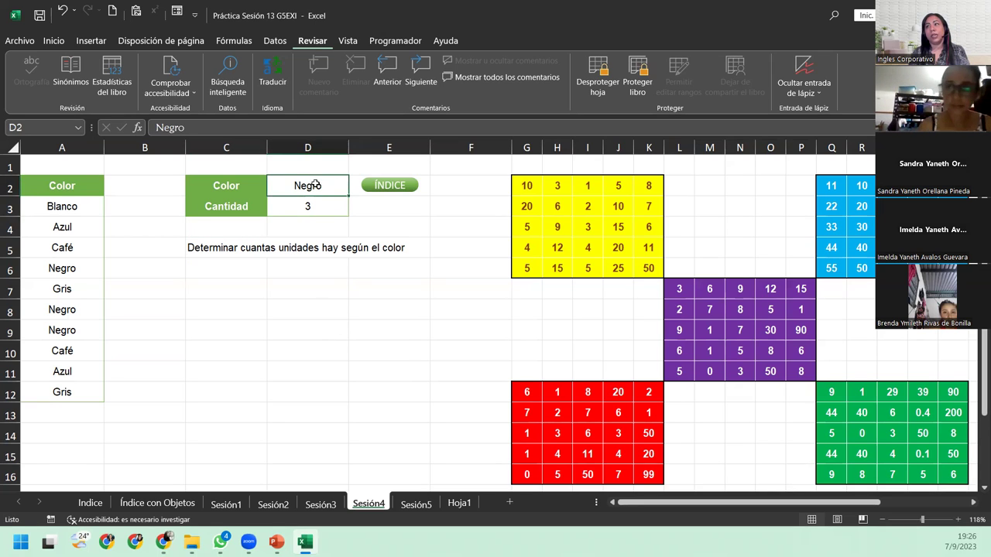
click(59, 42)
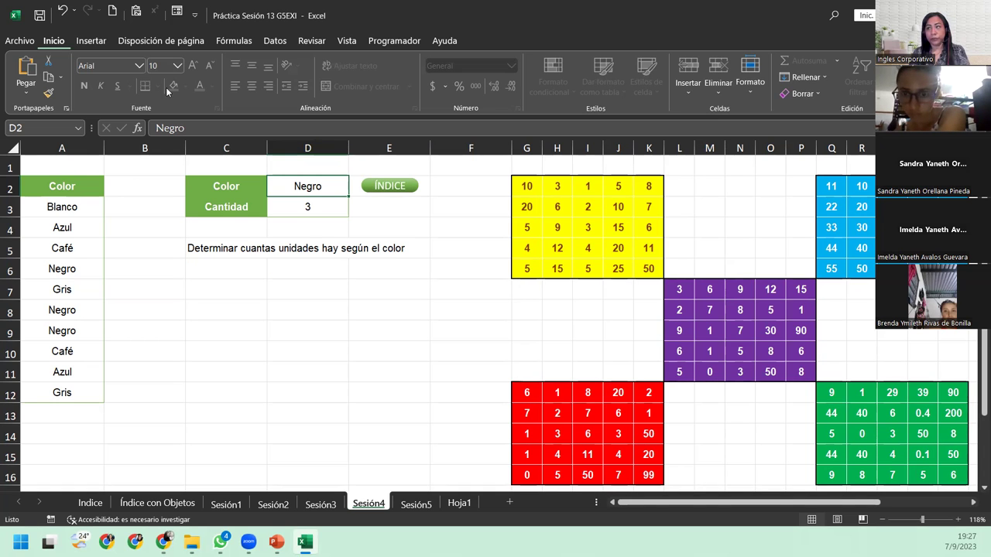
- Try Desproteger hoja with a wrong password and dismiss the incorrect-password warning
click(310, 41)
click(591, 75)
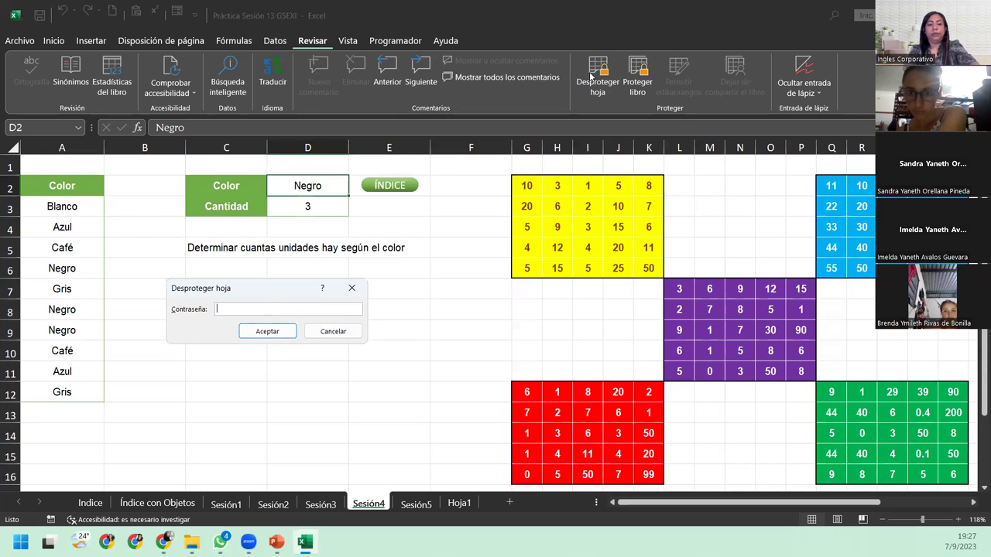
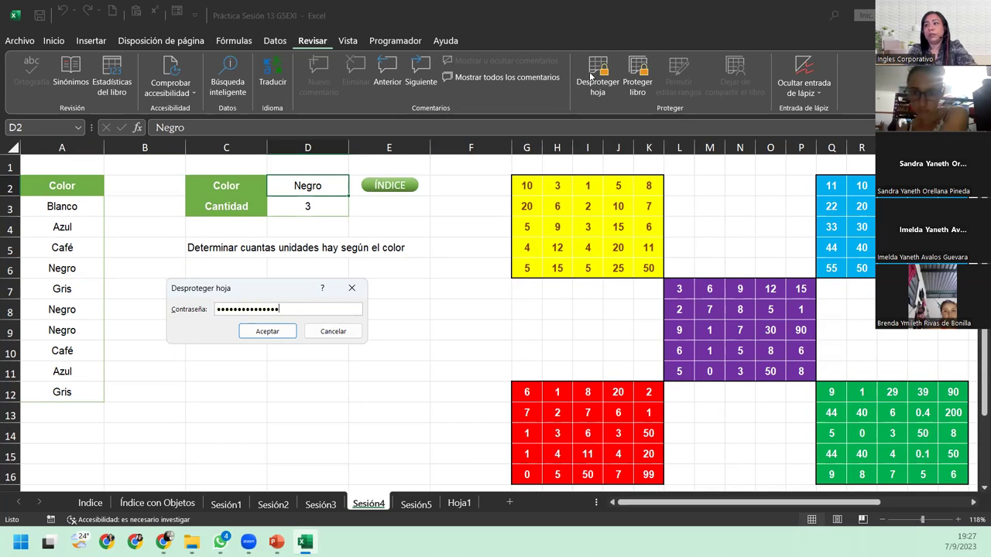
key(Return)
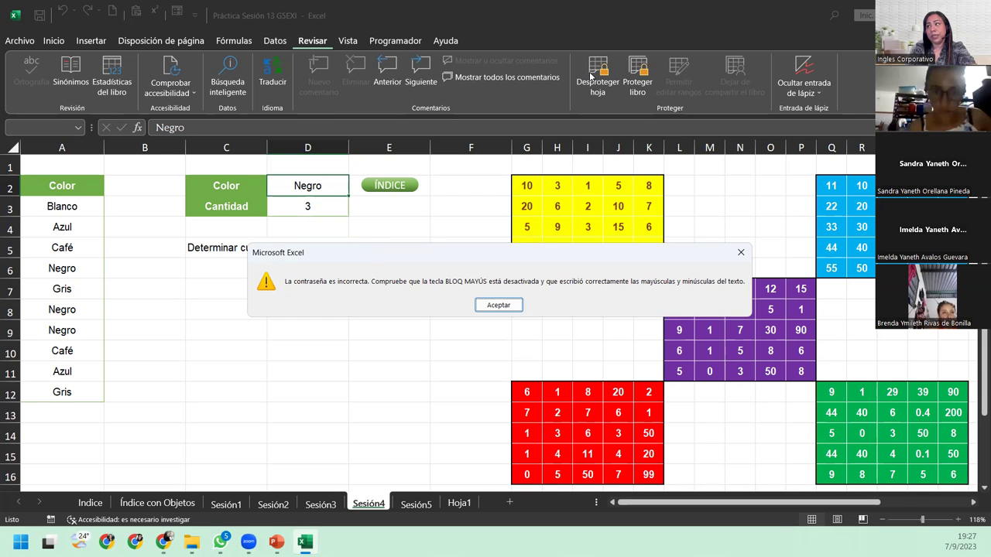
key(Return)
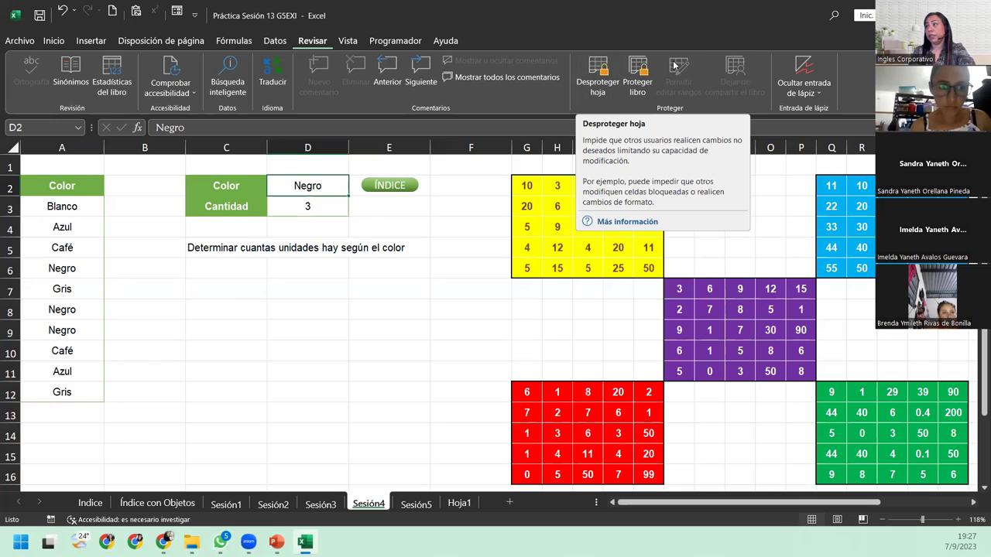
- Unprotect the Sesión4 sheet by entering the correct password
click(597, 74)
key(Return)
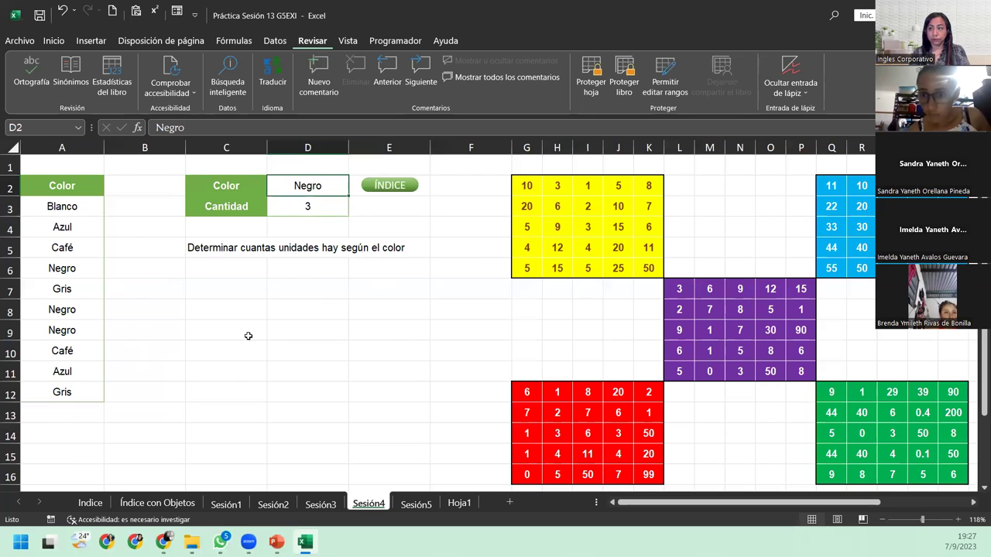
- Open Formato de celdas for cell D2 on the Proteger tab, showing it unlocked
click(278, 300)
click(282, 224)
click(238, 248)
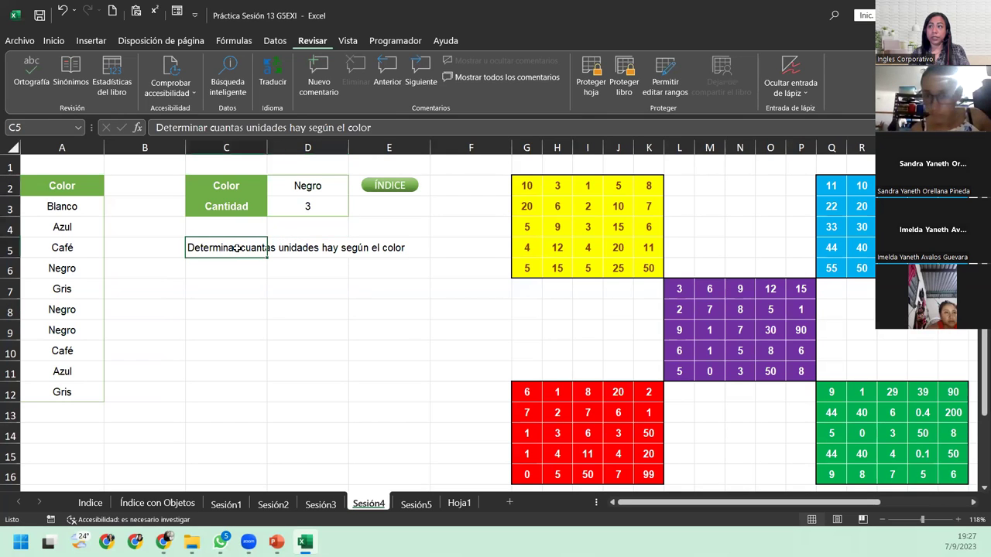
click(279, 181)
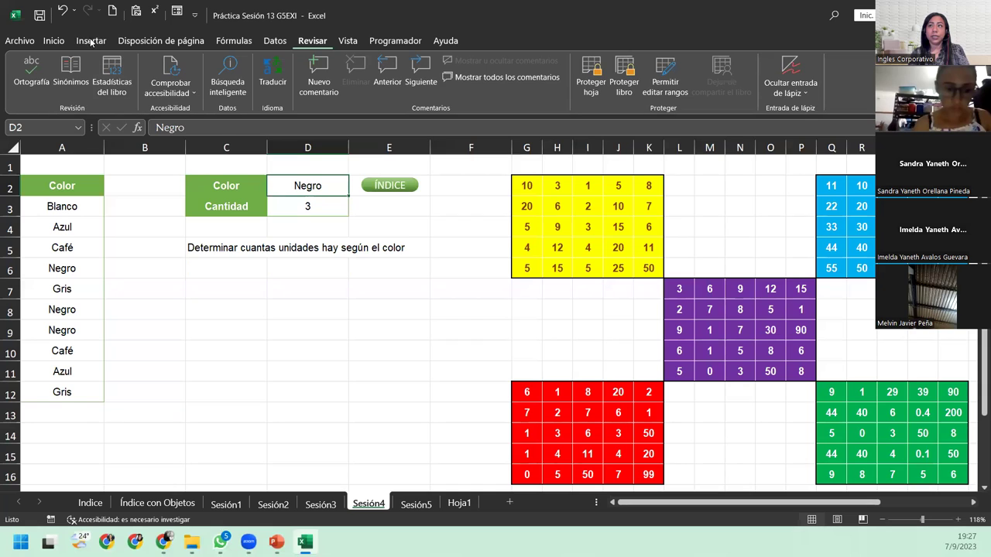
click(62, 43)
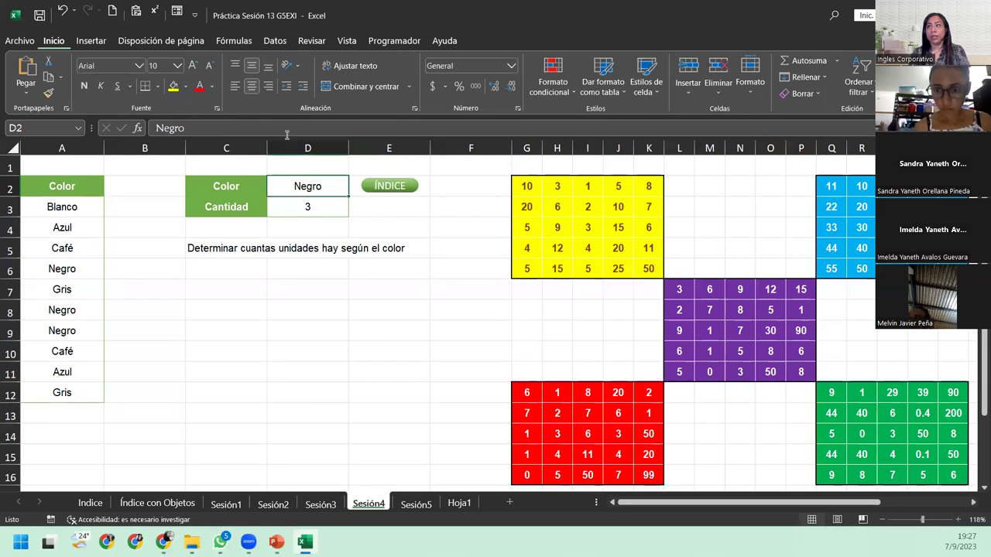
click(217, 109)
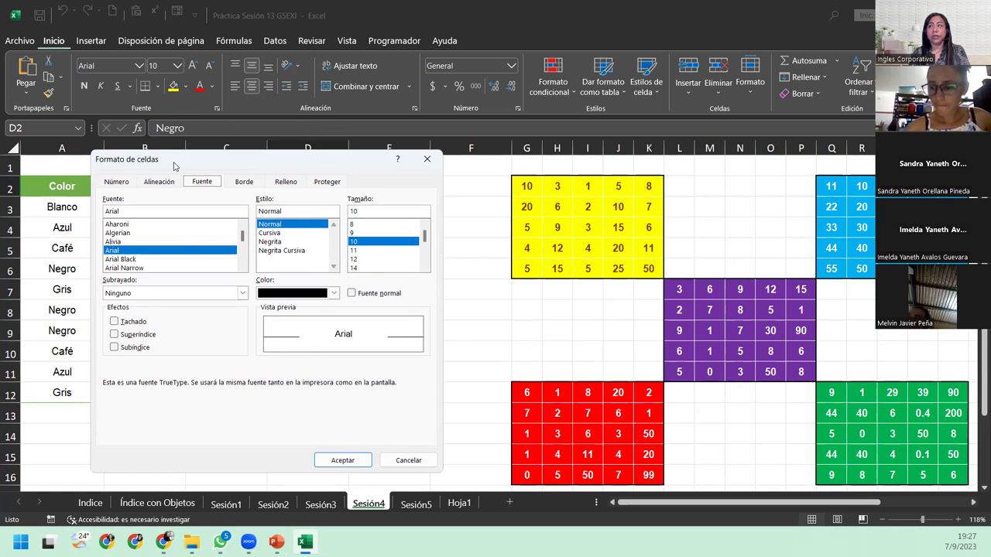
drag(174, 167, 369, 163)
click(523, 177)
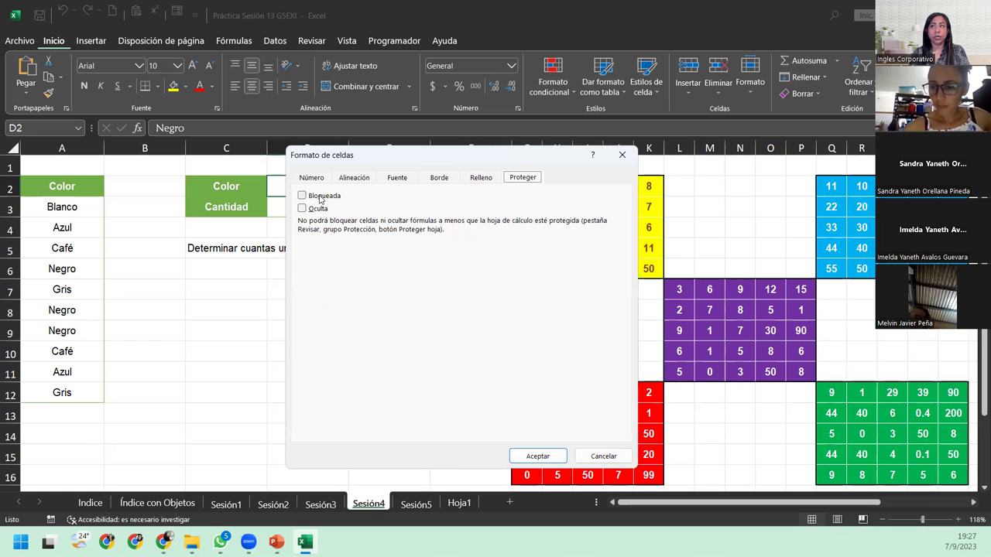
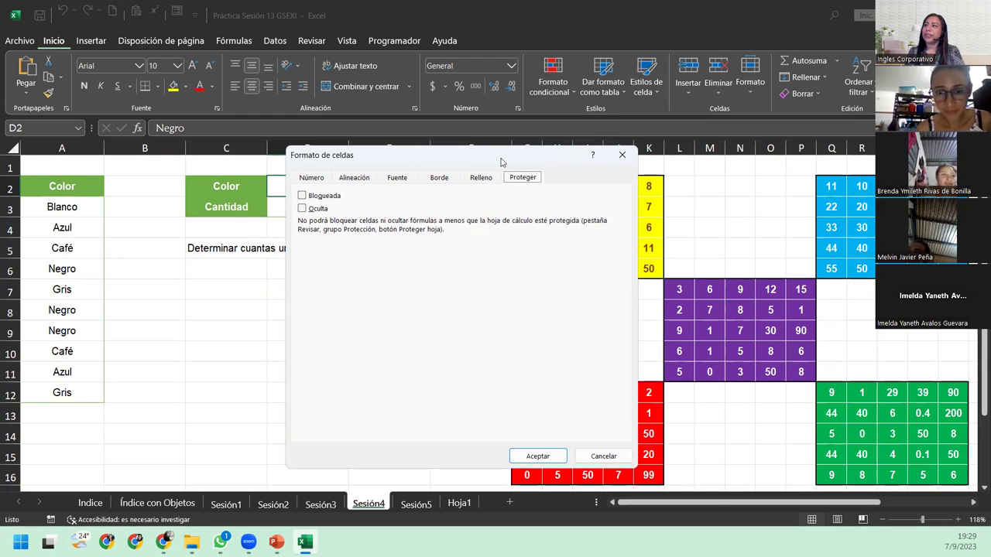
- Close the Formato de celdas dialog and switch to the Índice con Objetos sheet
drag(522, 161, 360, 173)
click(460, 165)
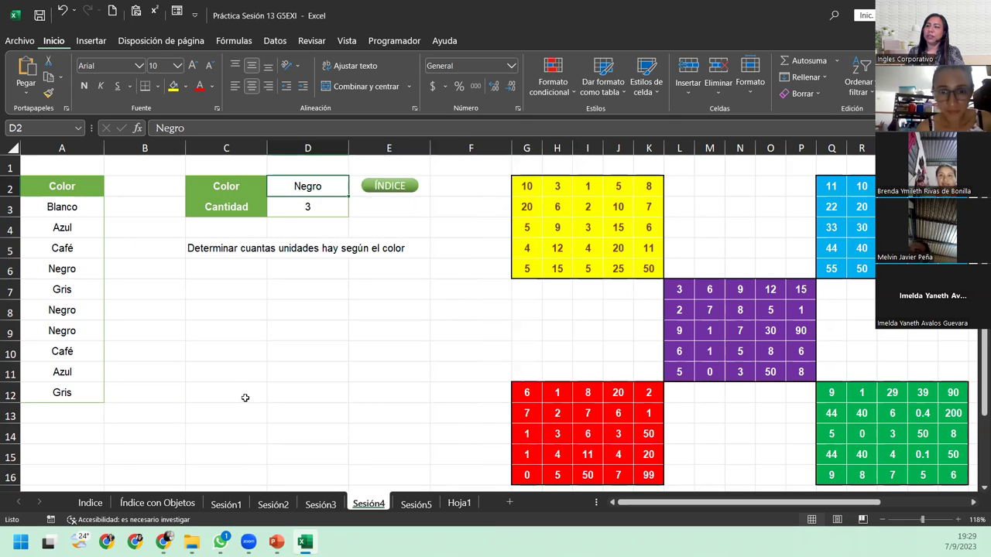
click(132, 509)
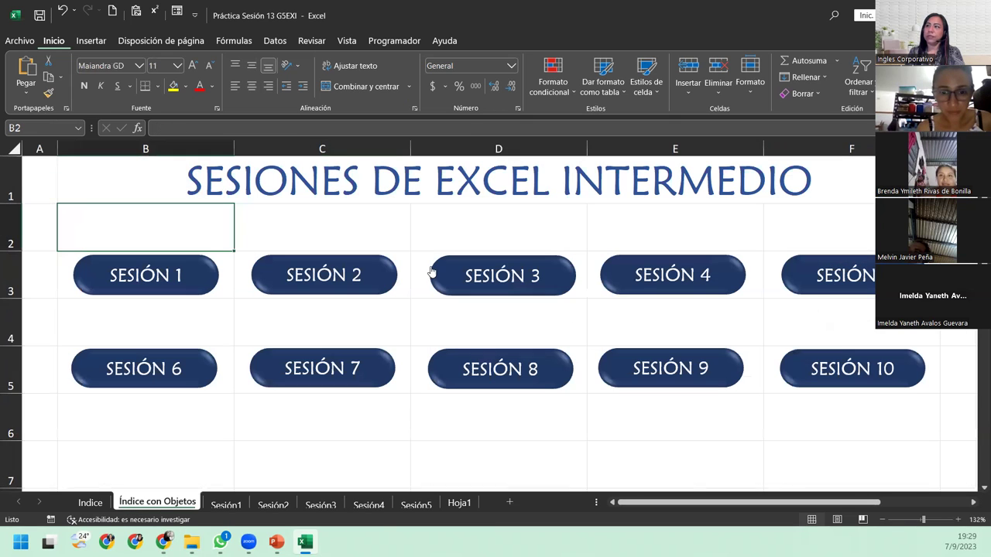
click(147, 192)
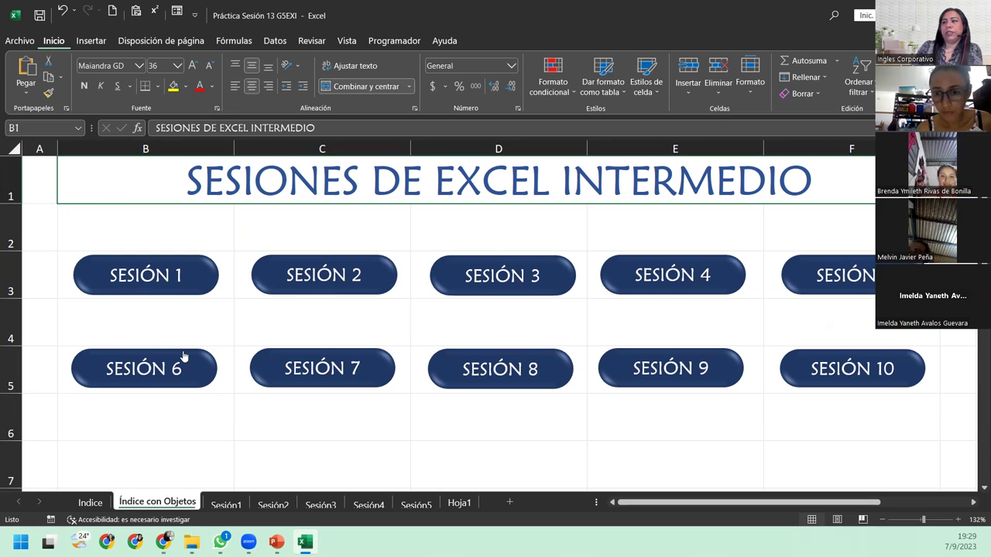
click(225, 457)
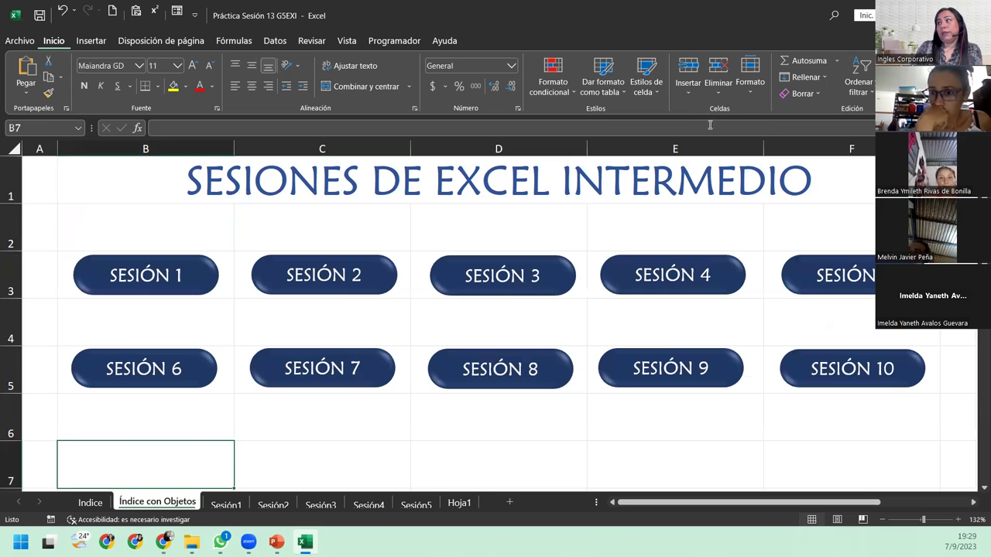
click(319, 41)
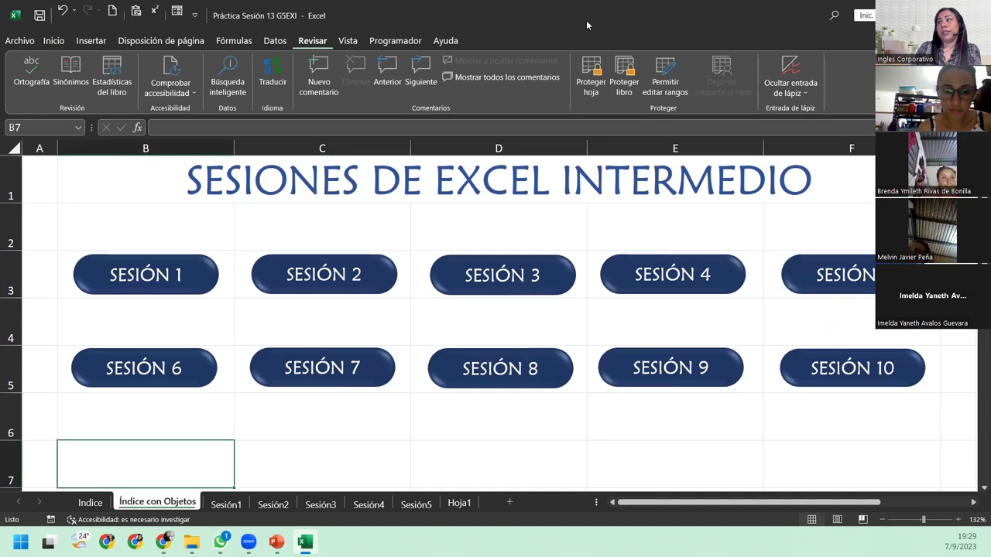
- Password-protect the Índice con Objetos sheet with no locked or unlocked cell selection allowed
click(590, 68)
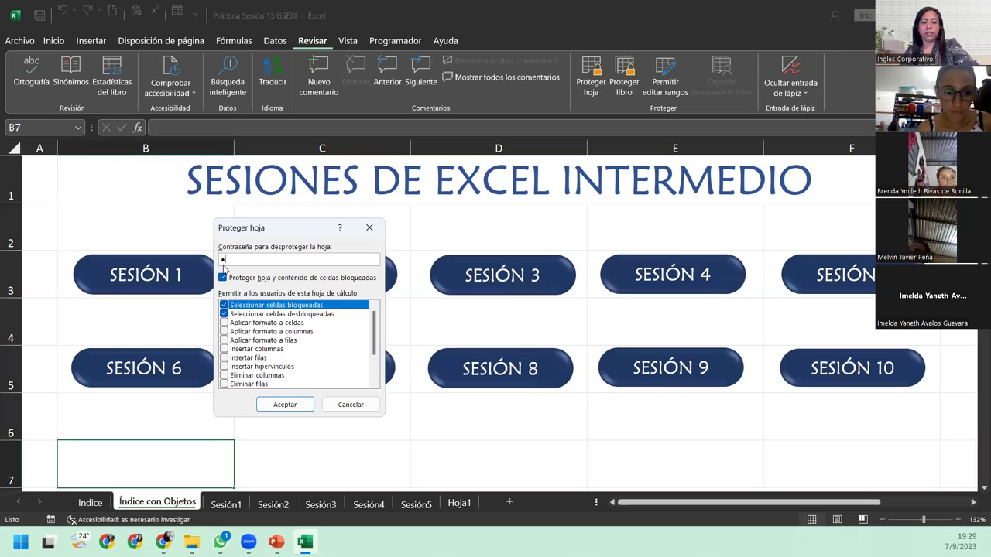
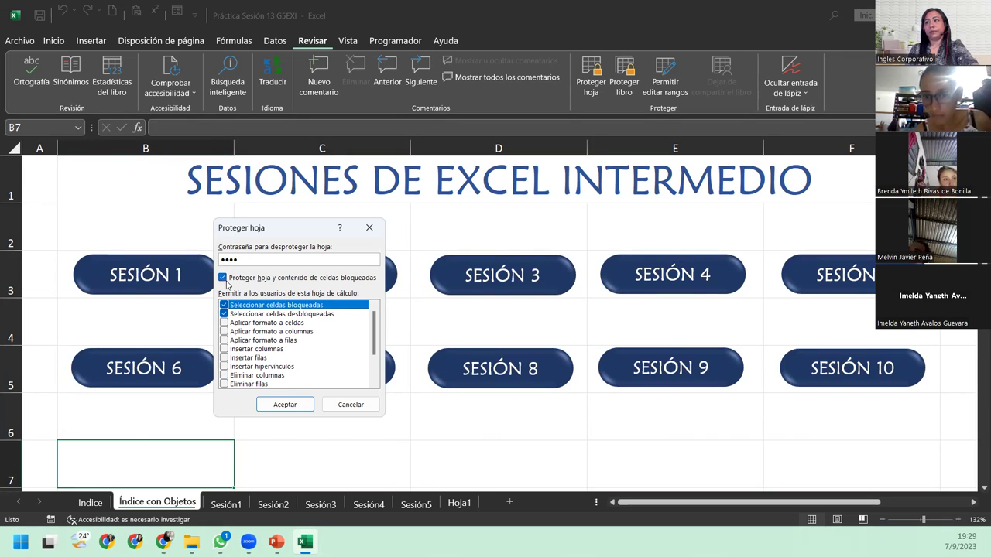
click(224, 306)
click(224, 315)
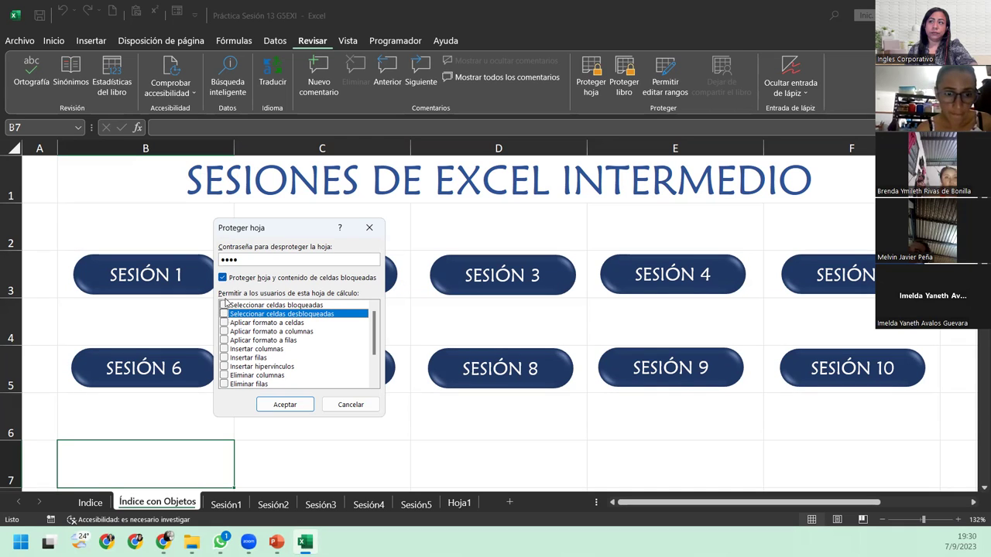
click(289, 411)
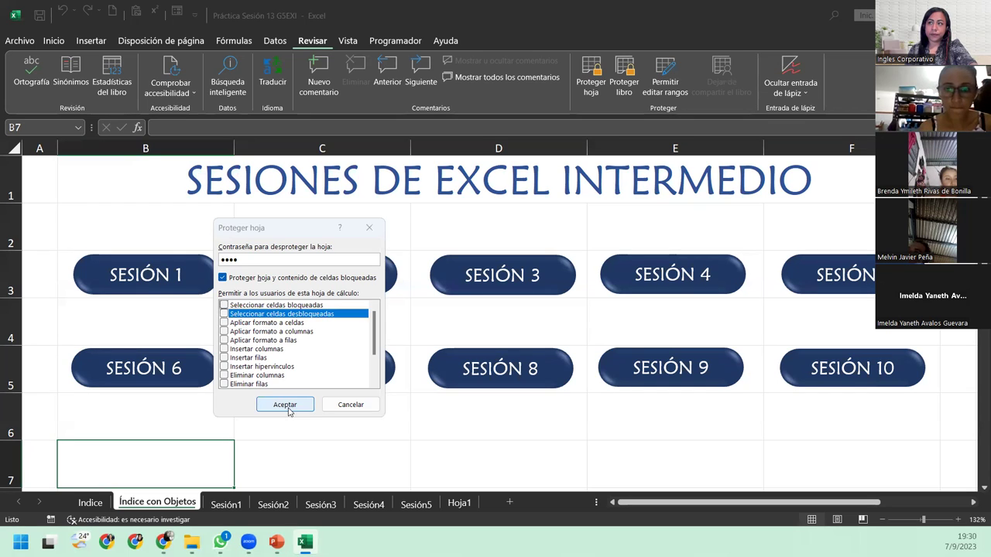
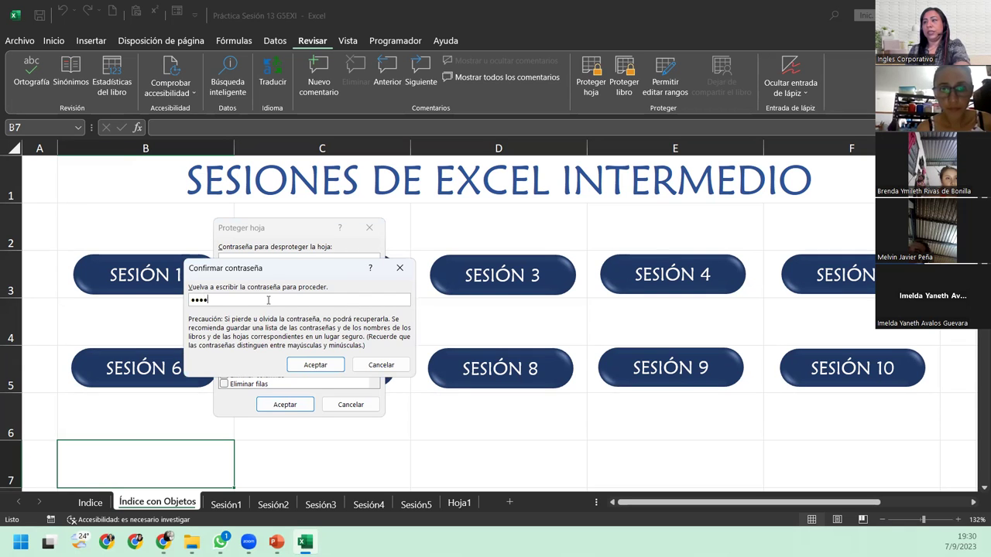
key(Return)
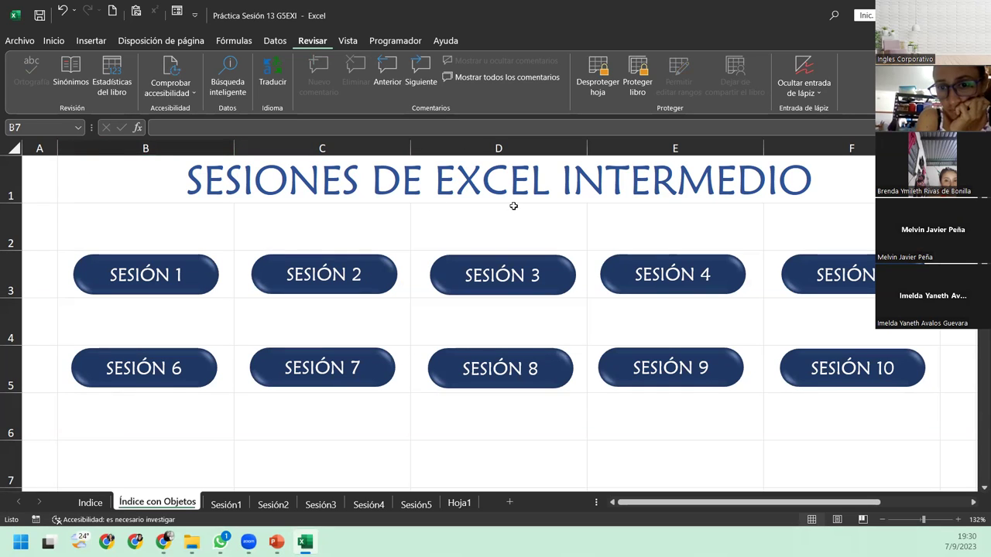
- Turn off Ver for Encabezados and Líneas división on the Índice con Objetos sheet
click(79, 44)
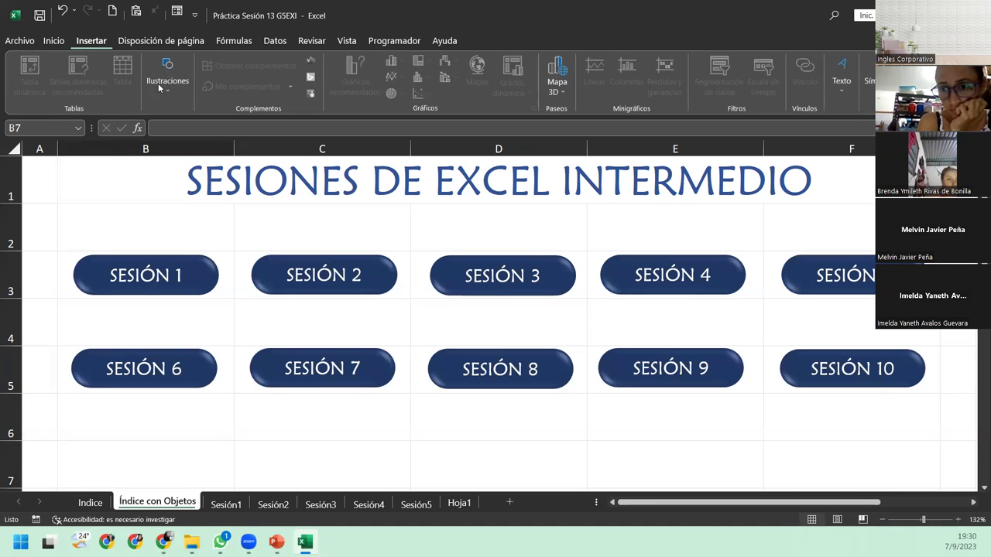
click(152, 43)
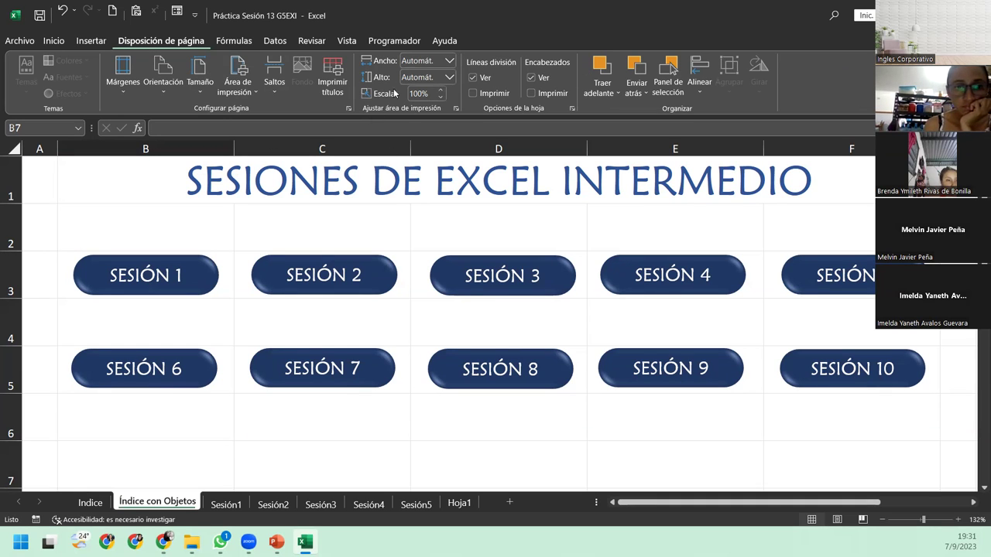
click(531, 78)
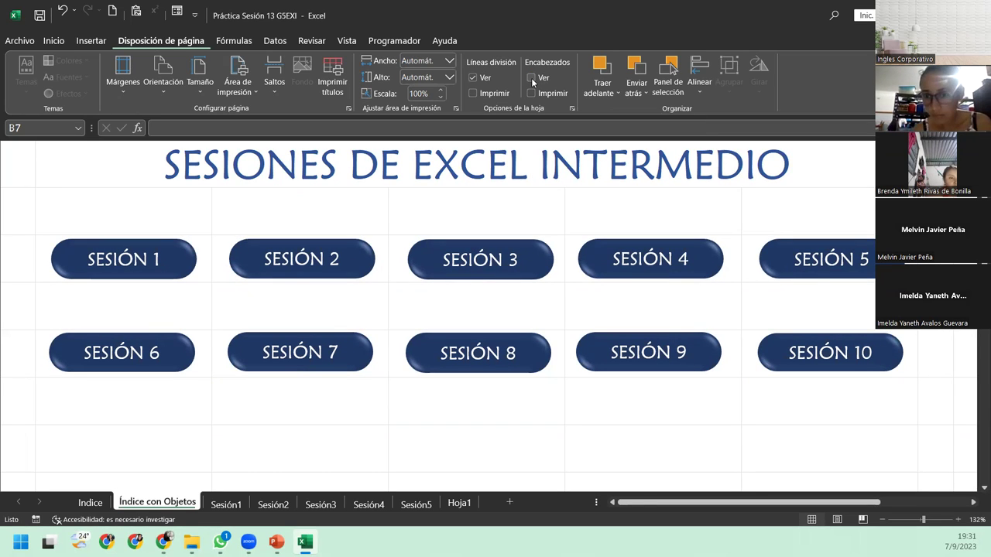
click(471, 78)
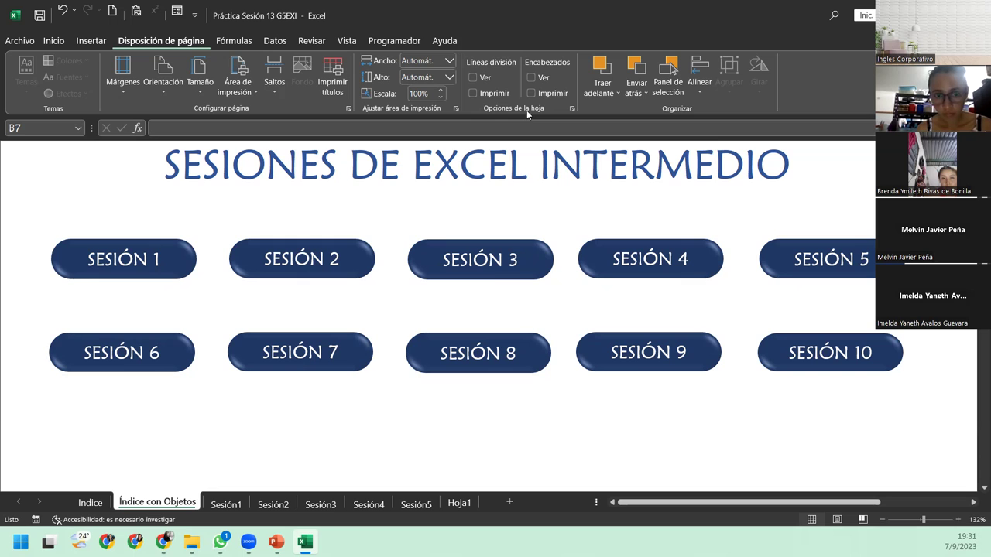
- Compare the Sesión1 and Índice con Objetos sheets, then switch to the Índice sheet
click(221, 504)
click(178, 501)
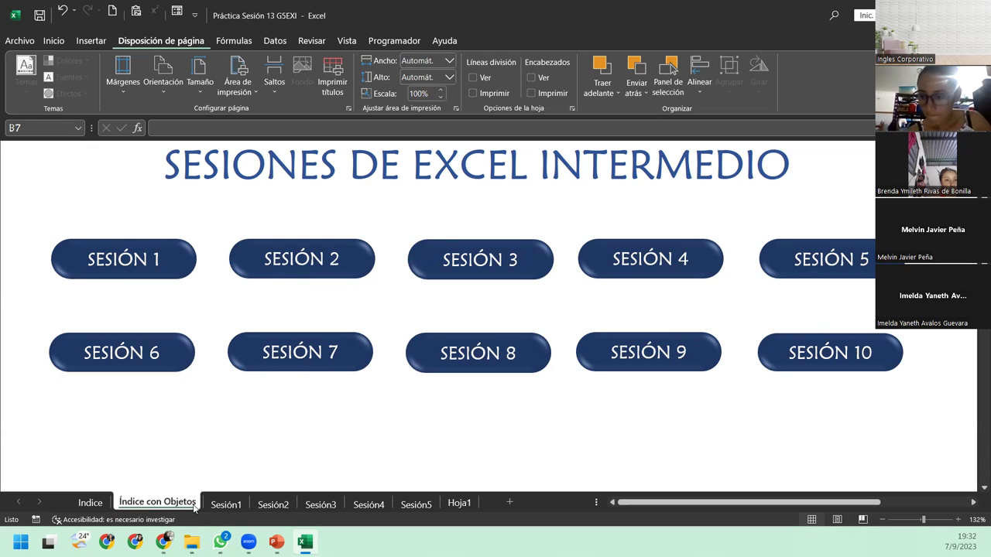
click(226, 504)
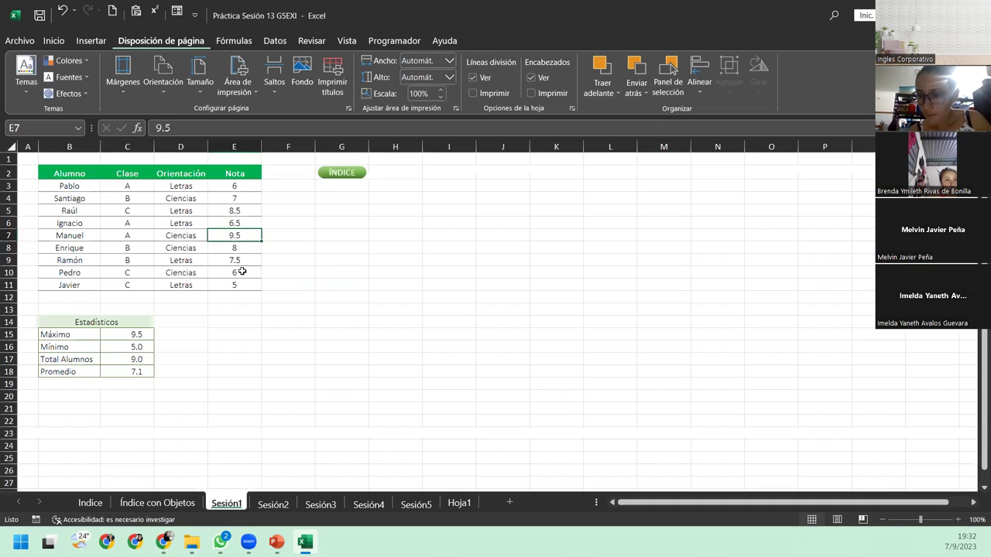
click(157, 502)
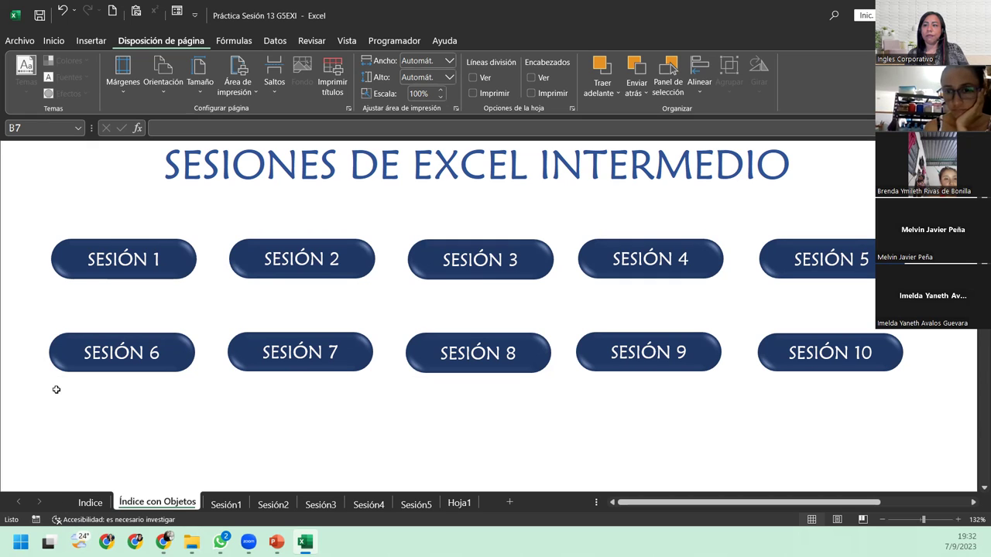
click(89, 503)
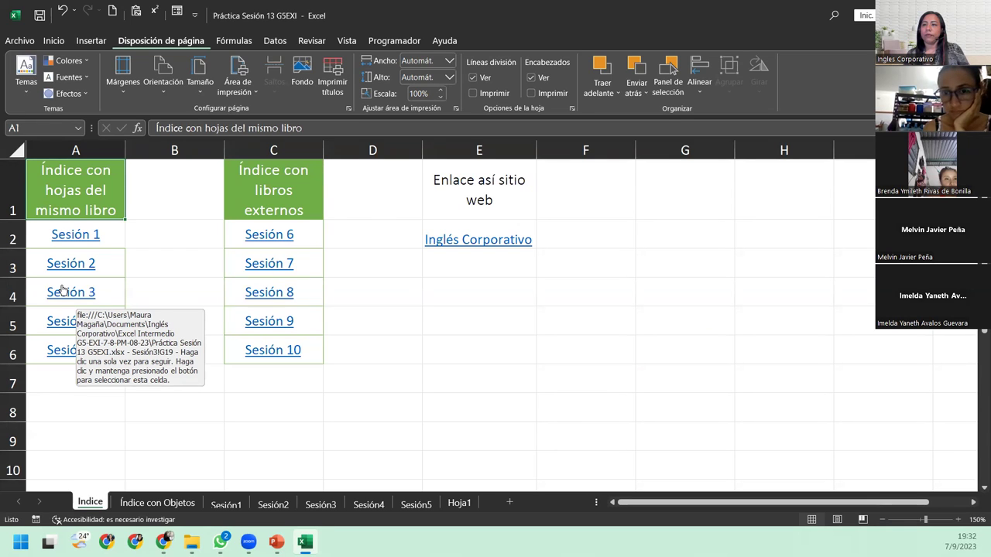
- Hide the Índice sheet using its tab's Ocultar option
right_click(93, 501)
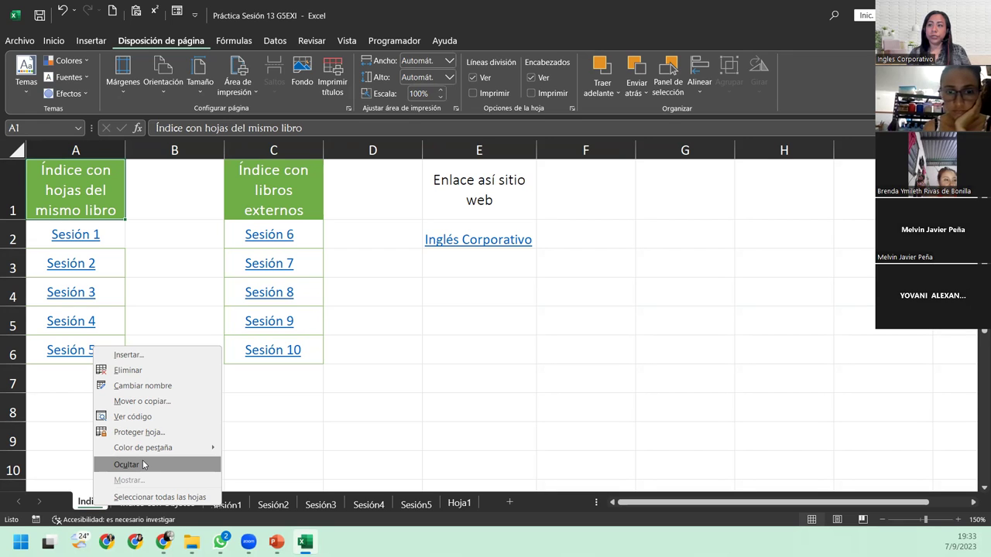
click(144, 464)
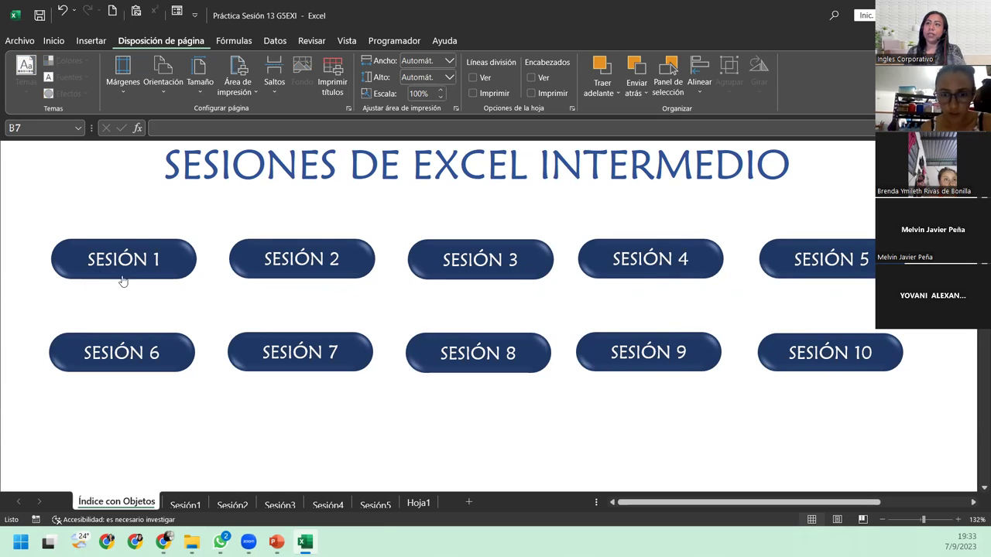
click(649, 359)
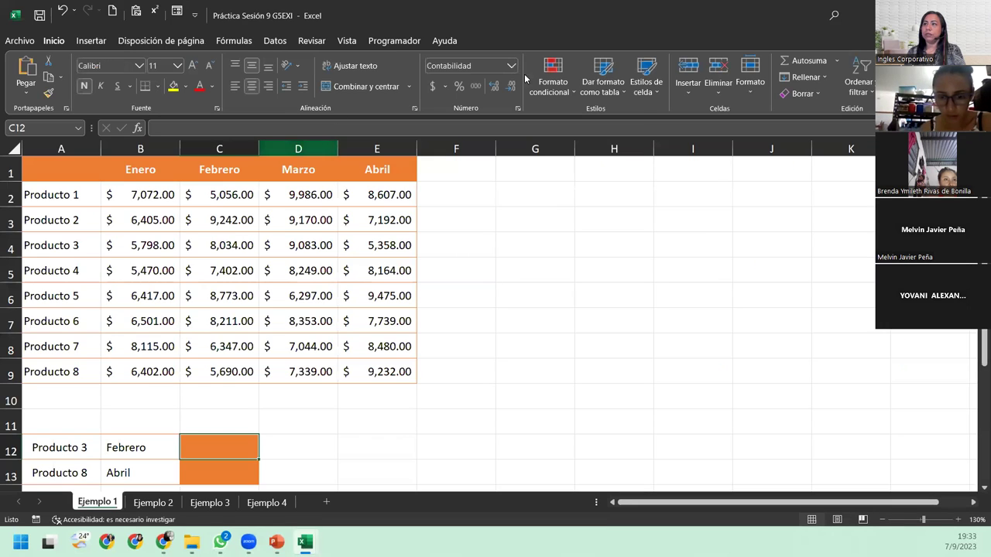
key(alt+Tab)
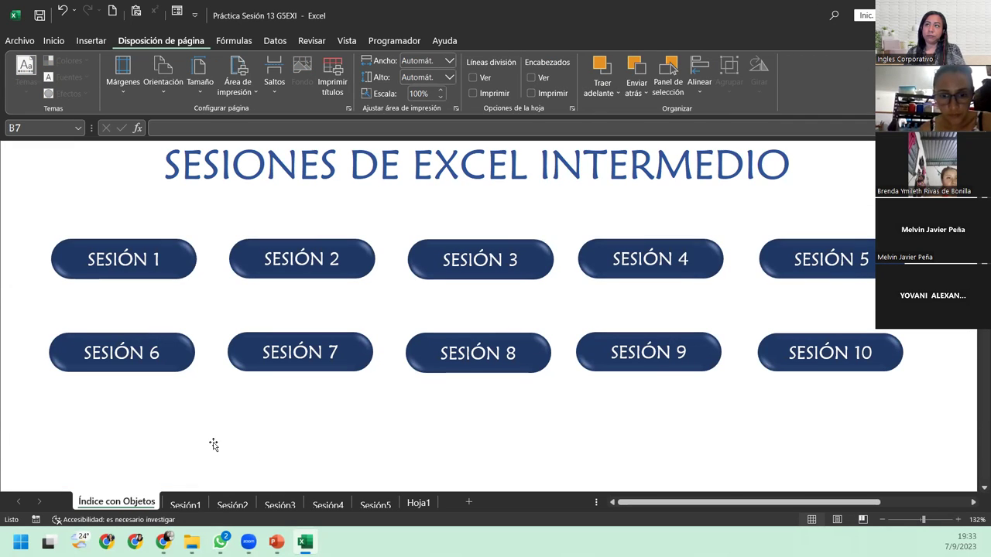
click(184, 507)
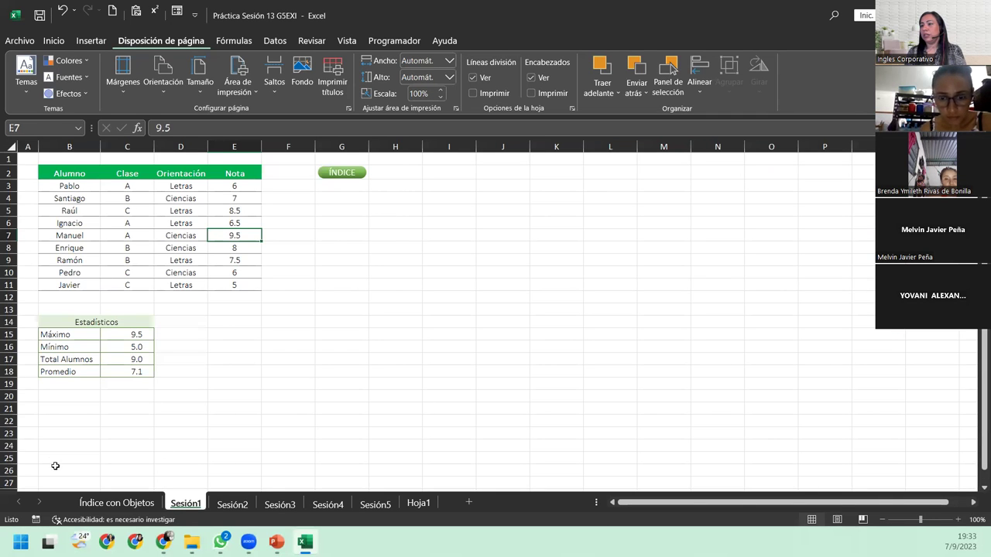
click(231, 508)
click(278, 505)
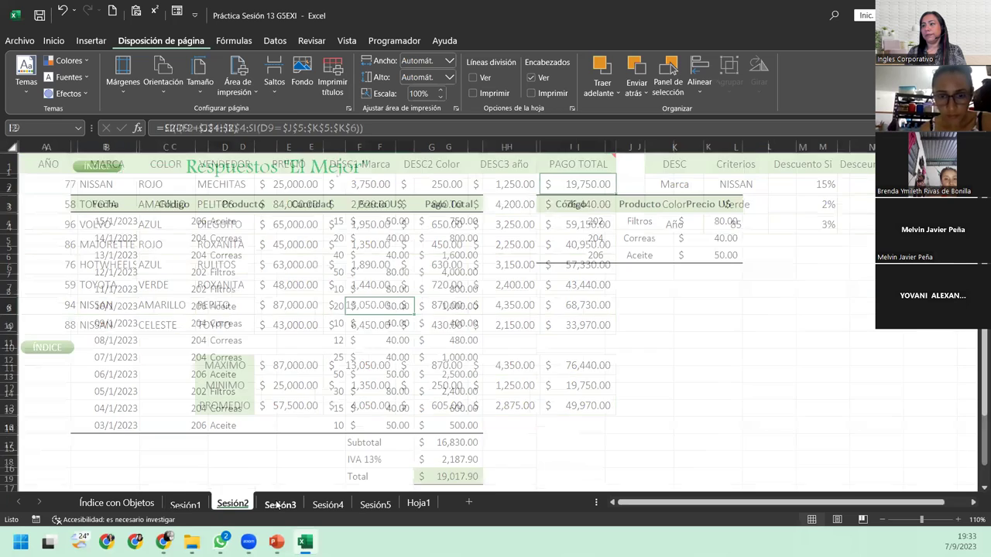
click(328, 505)
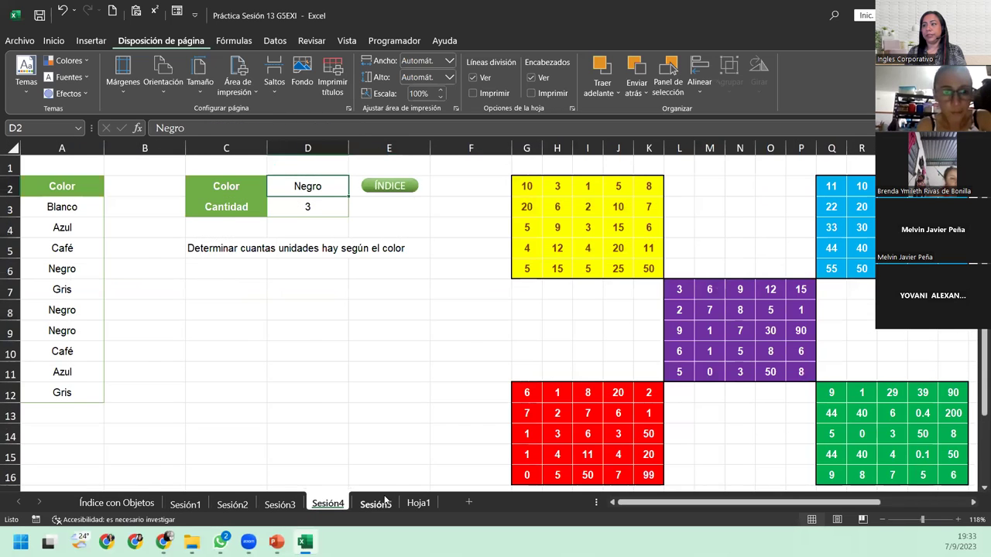
click(375, 504)
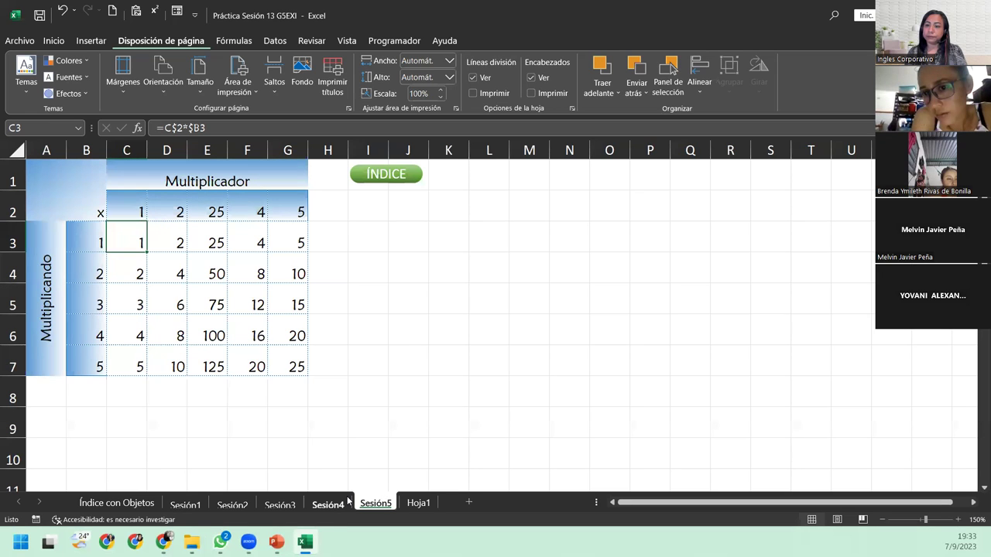
click(113, 505)
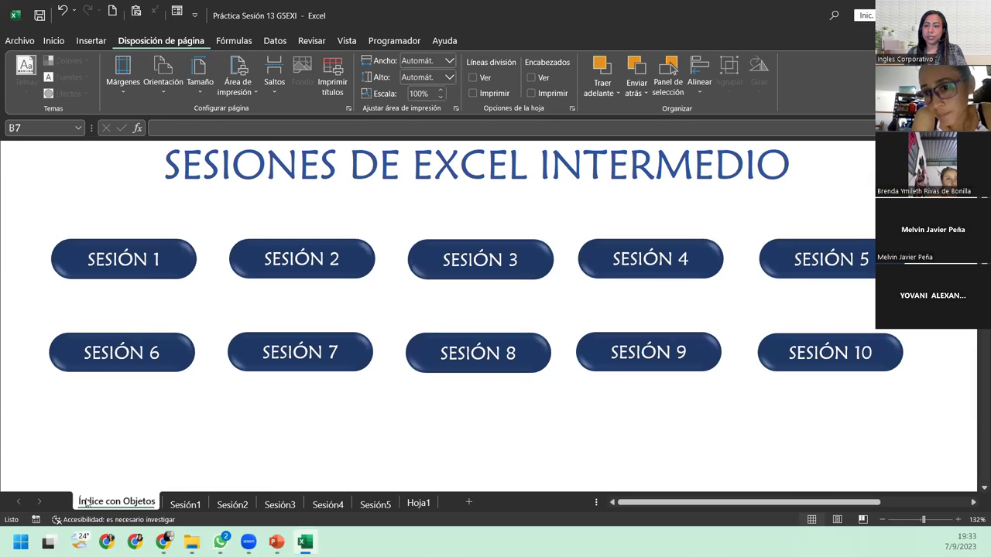
right_click(87, 501)
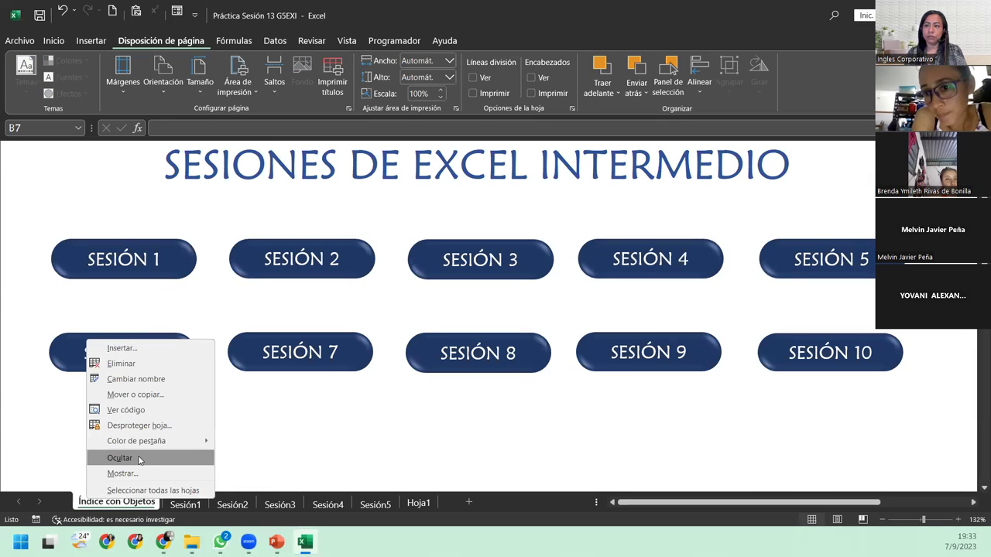
click(82, 505)
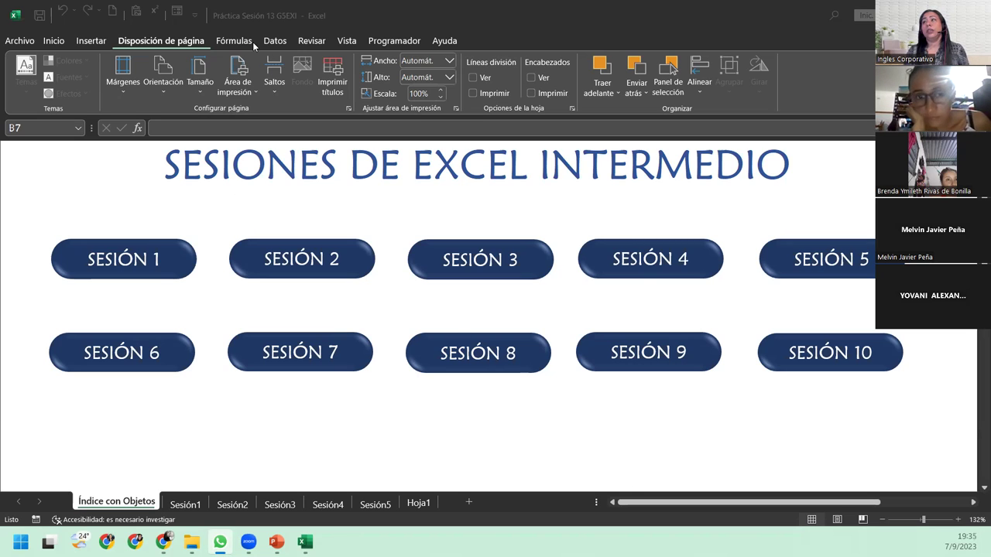
- Open the Proteger libro dialog from the Revisar ribbon
click(301, 41)
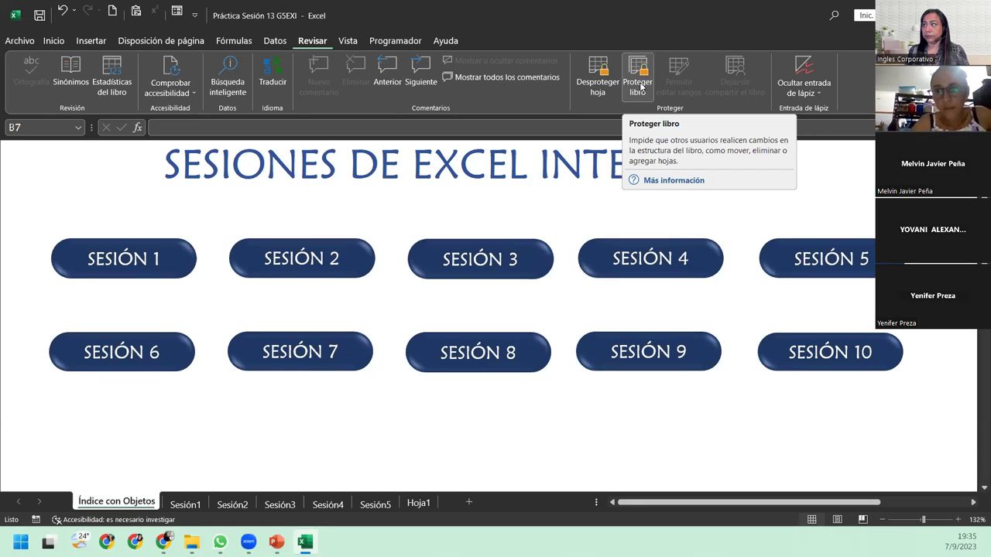
click(638, 82)
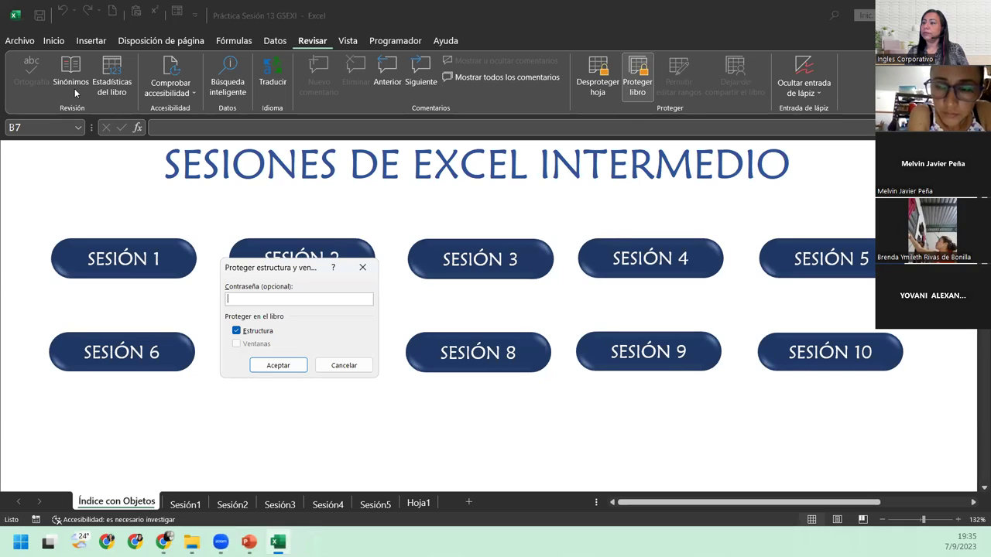
- Enter the workbook protection password, leaving Estructura checked
click(279, 298)
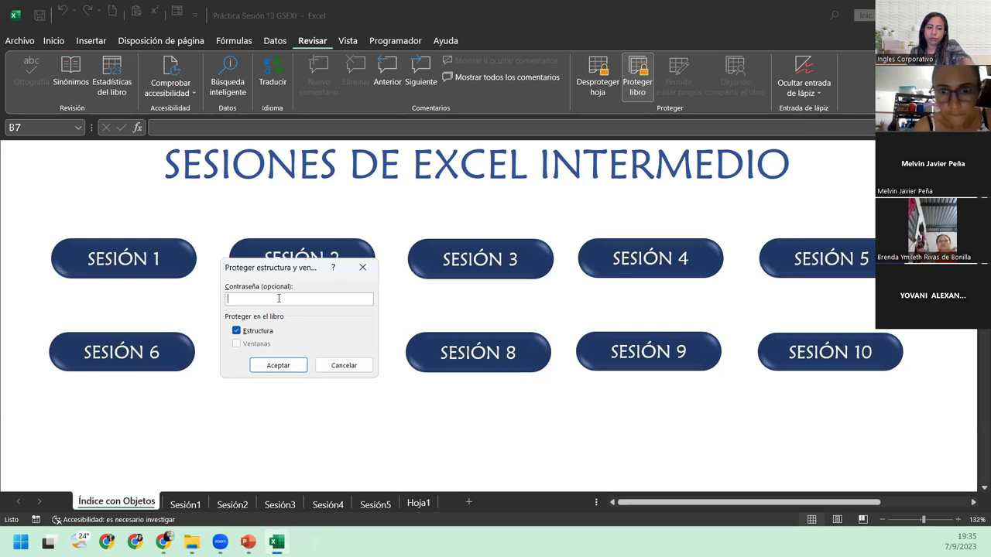
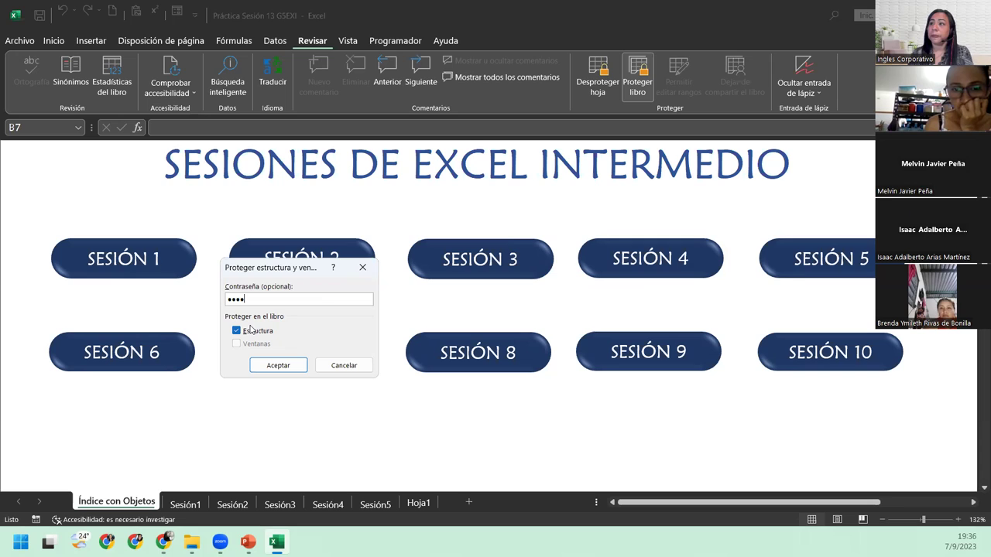
- Submit and confirm the password to apply workbook structure protection
click(282, 366)
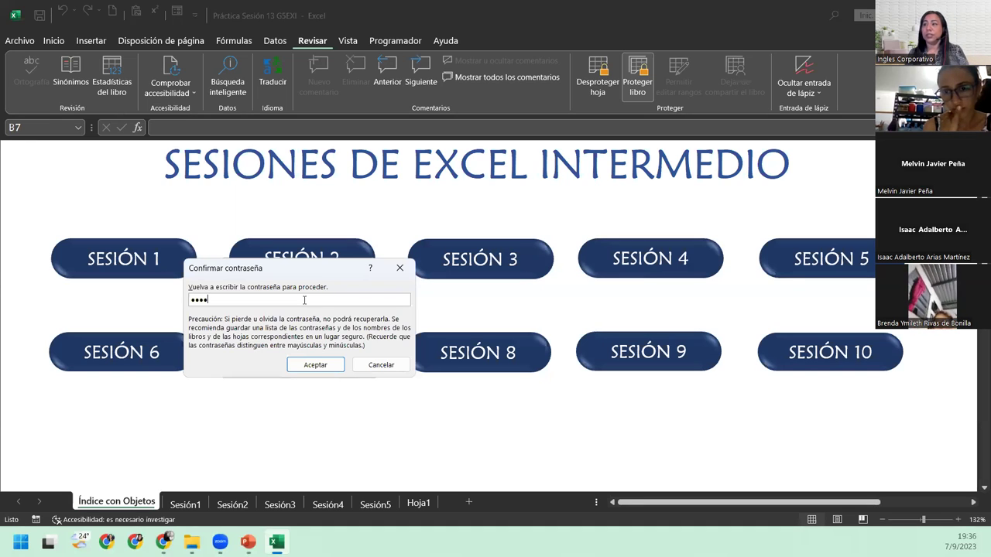
click(312, 363)
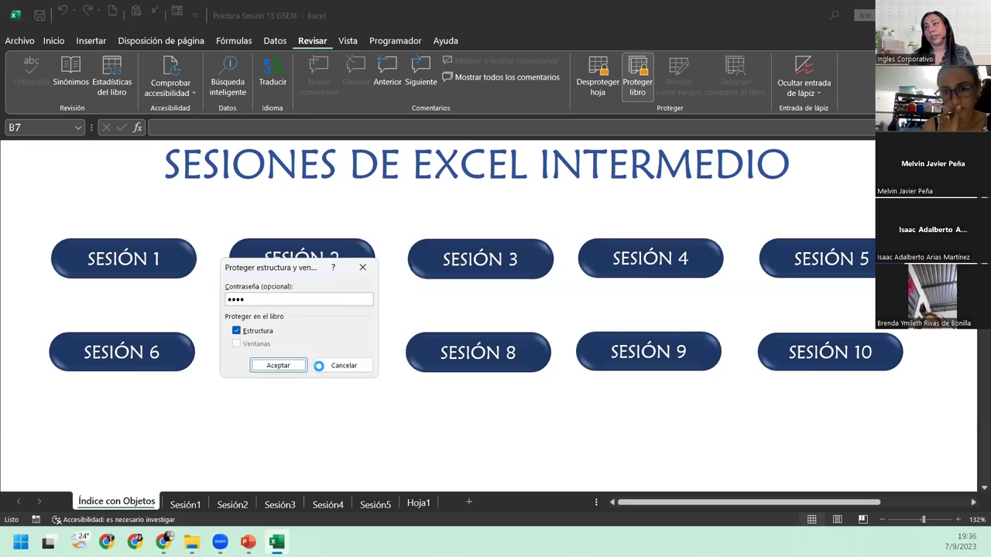
right_click(95, 505)
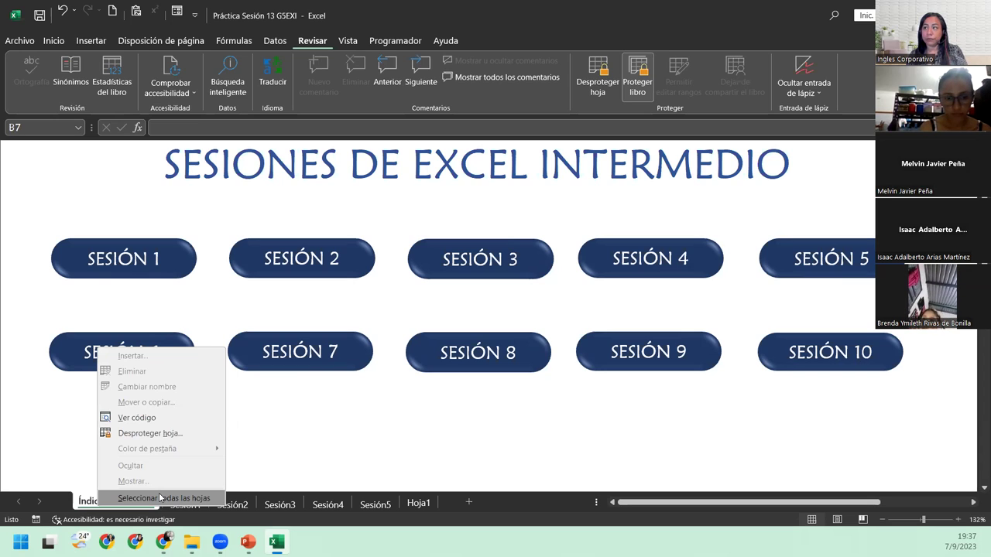
key(Escape)
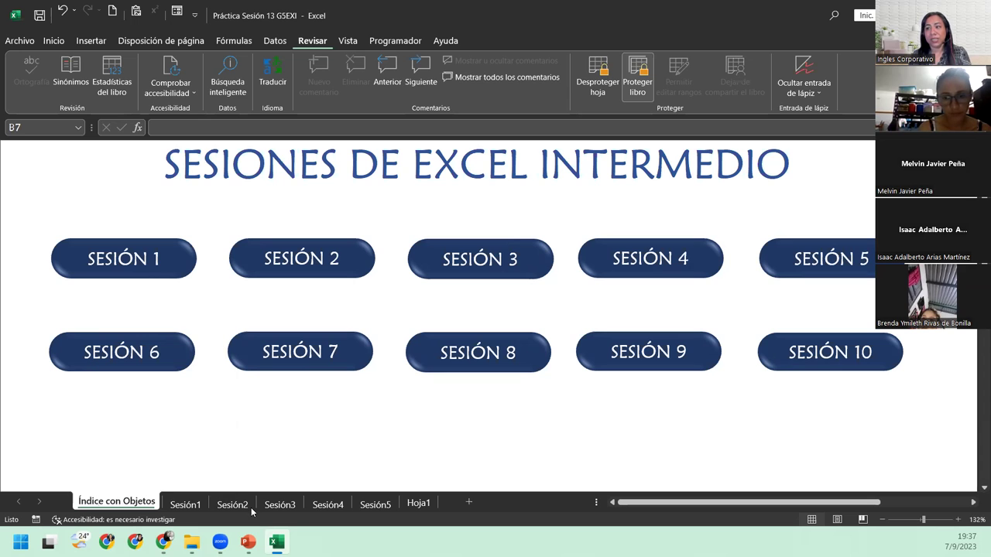
- Browse the Sesión1–Sesión3 sheets and inspect the Sesión3 tab's context menu options
click(185, 504)
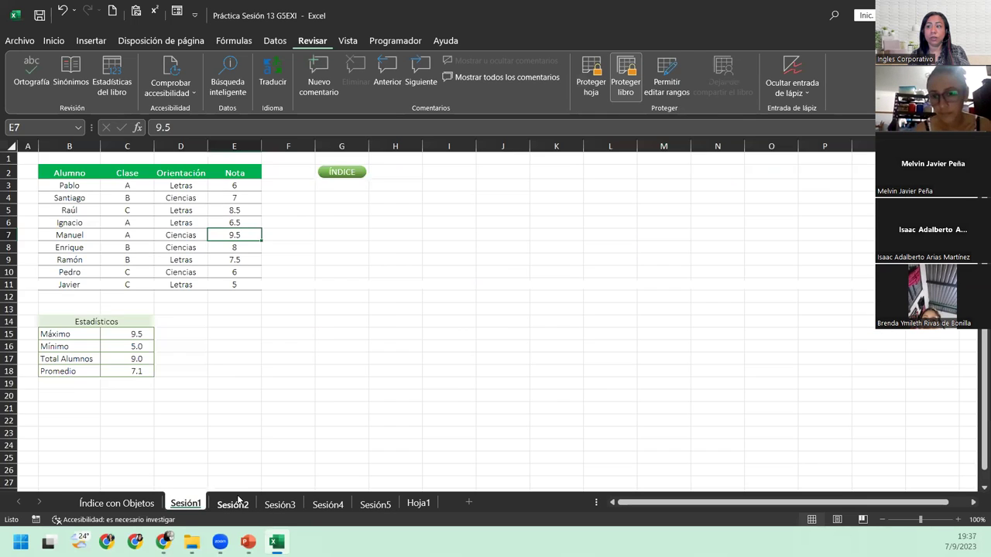
click(233, 504)
click(280, 504)
right_click(280, 503)
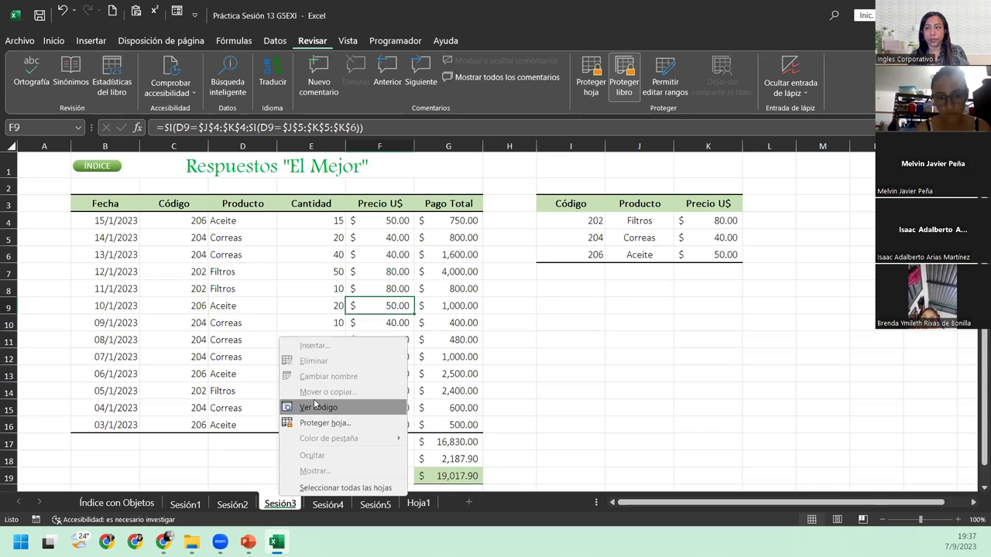
click(102, 197)
drag(105, 273, 465, 425)
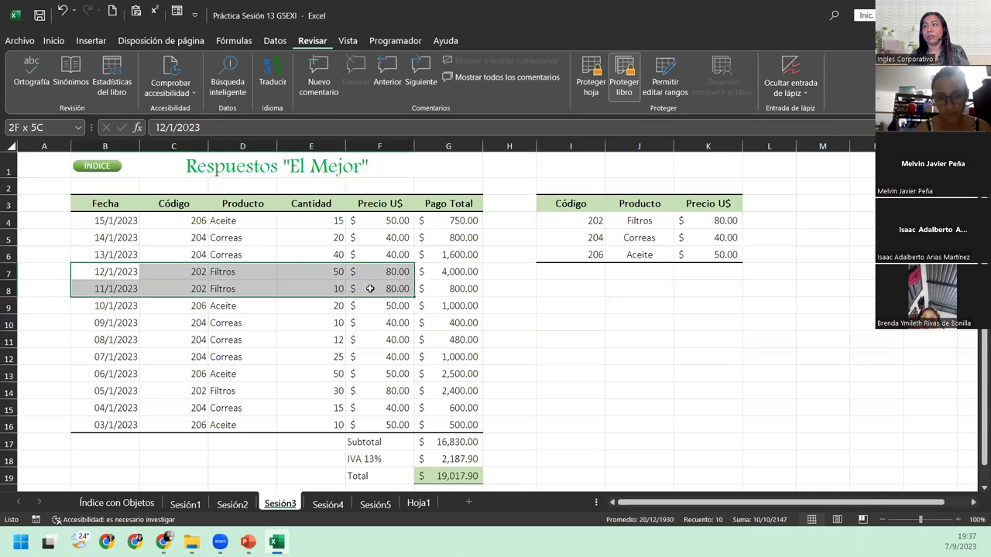
right_click(284, 512)
click(165, 237)
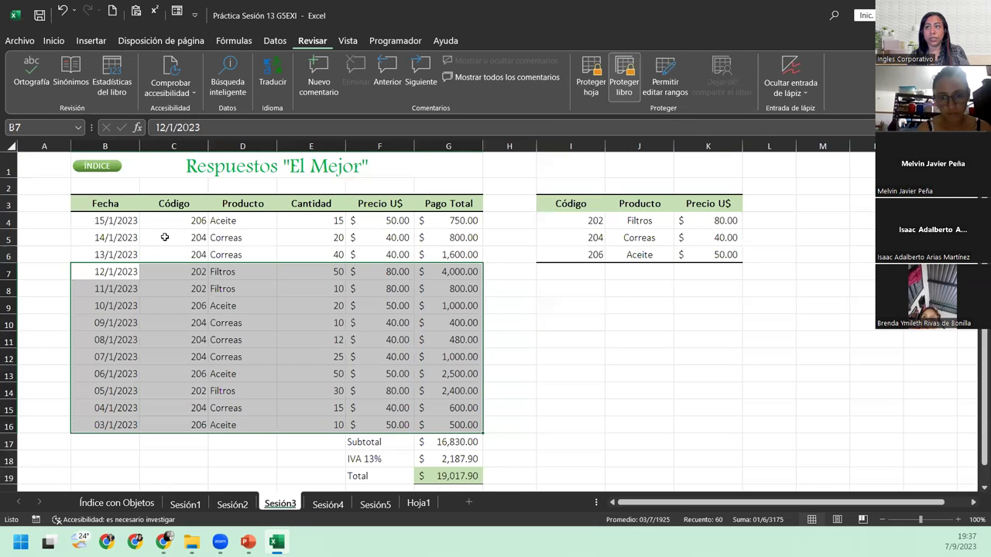
click(165, 237)
- Attempt to rename the Sesión2 tab and acknowledge the workbook-protected warning
click(232, 505)
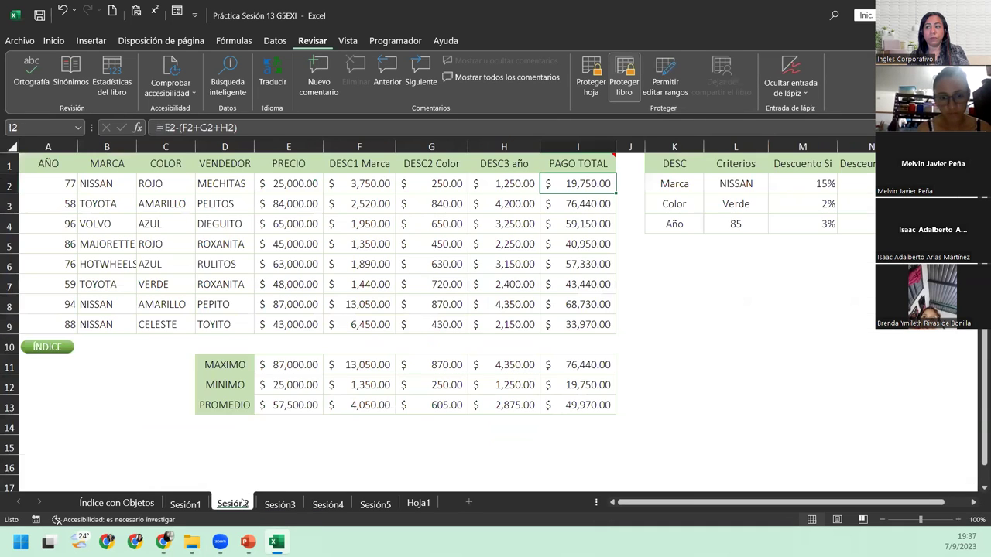
double_click(228, 505)
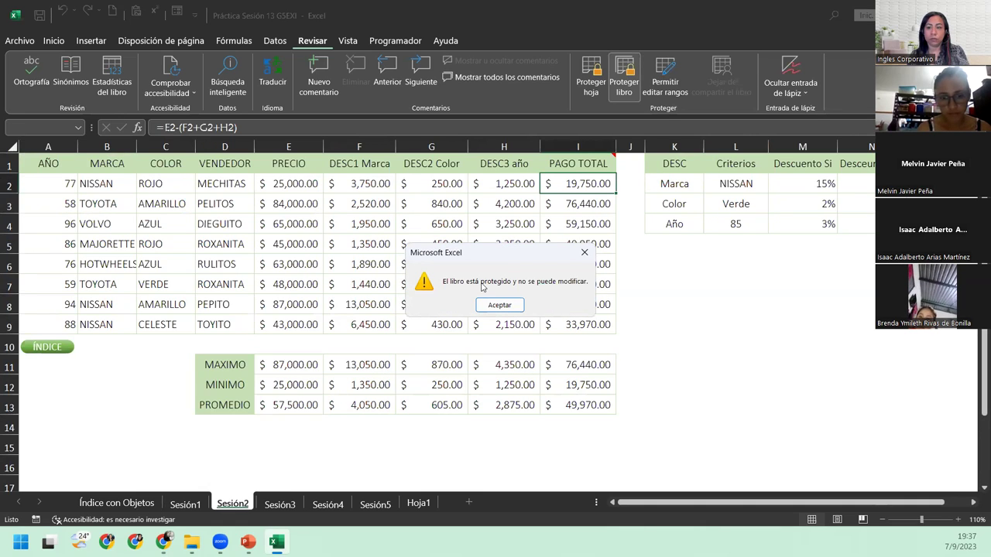
click(490, 306)
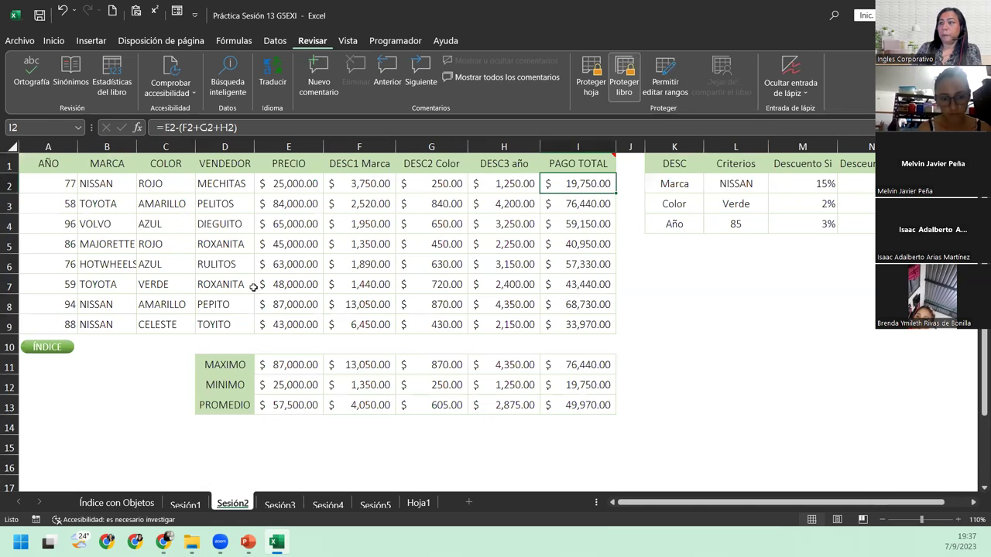
- Try Desproteger hoja on Índice con Objetos, then switch to the Sesión1 grades sheet
click(185, 504)
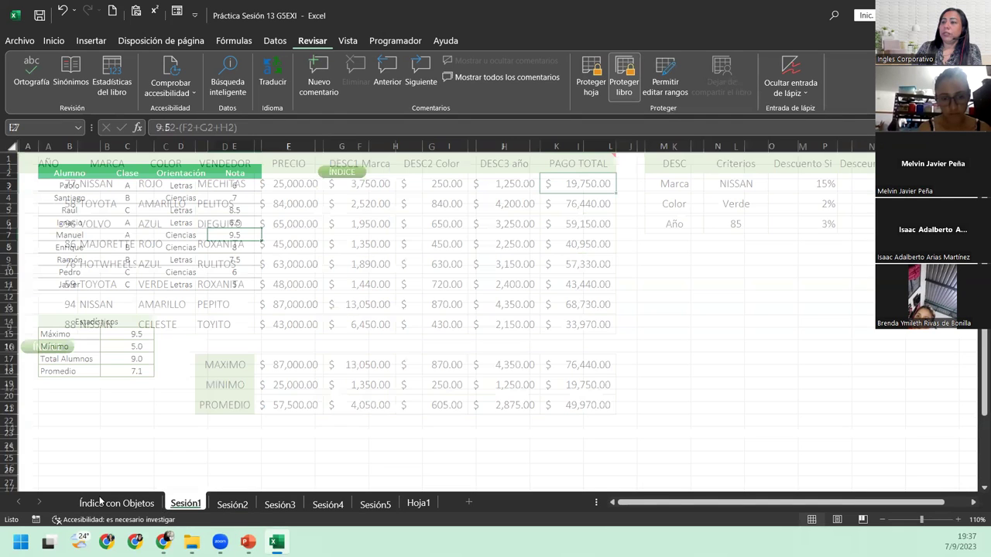
click(105, 504)
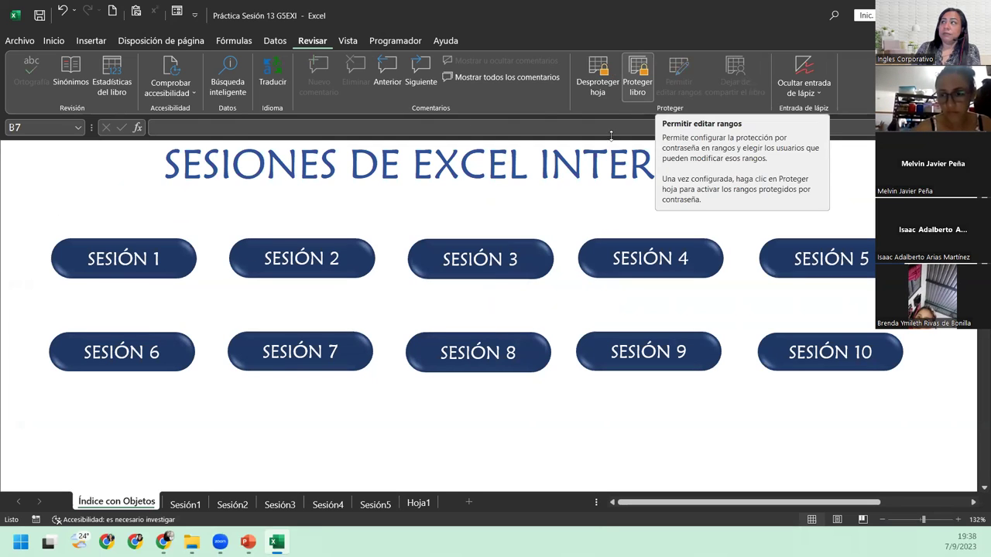
click(587, 91)
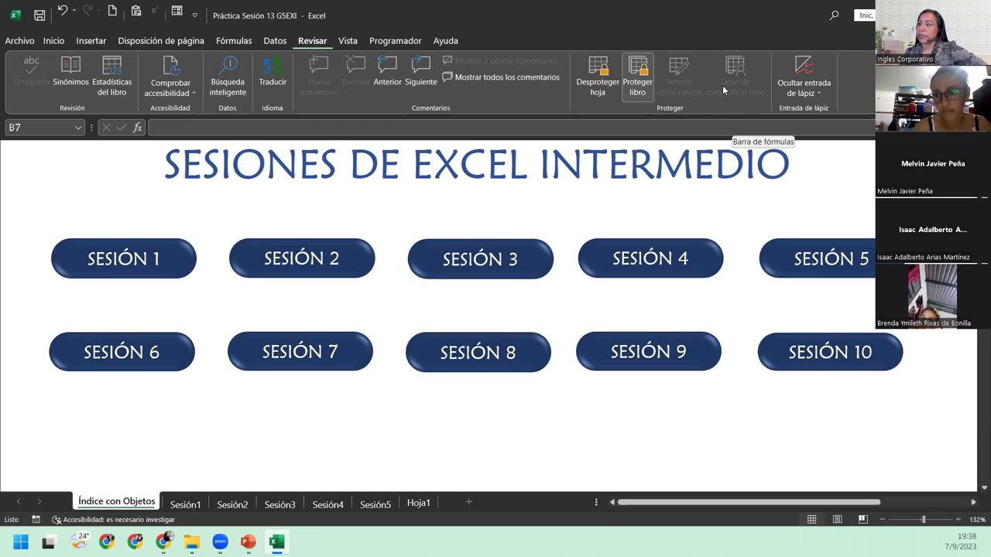
click(185, 504)
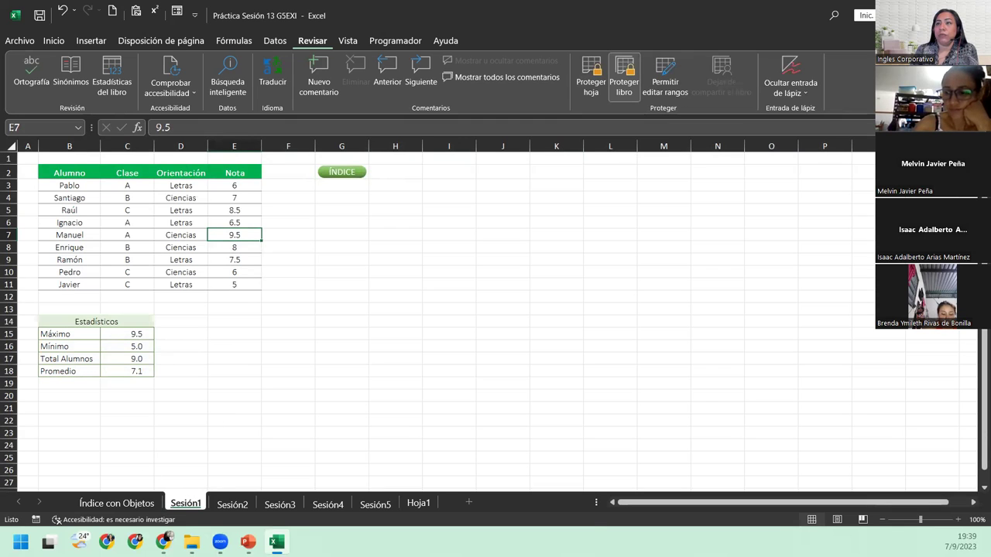
click(14, 199)
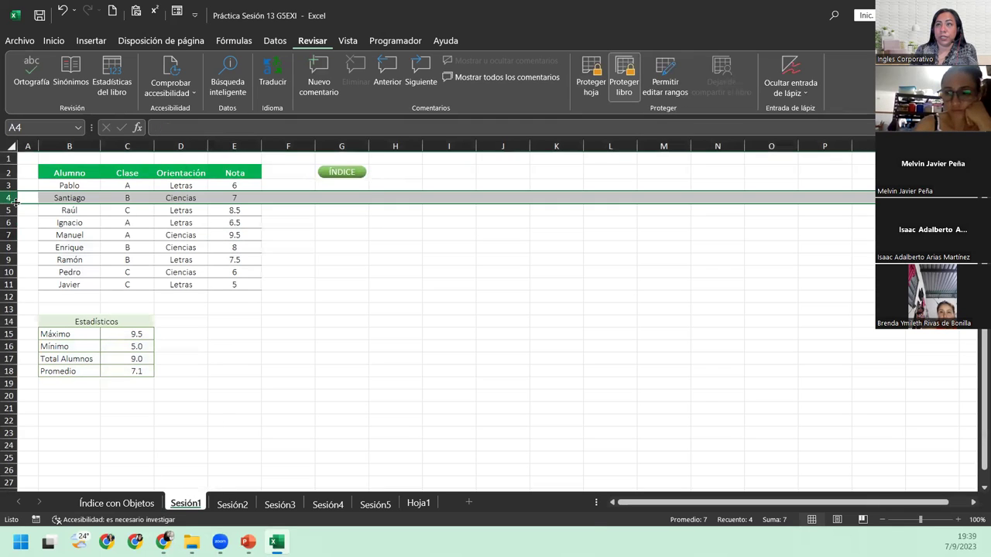
drag(14, 203, 13, 243)
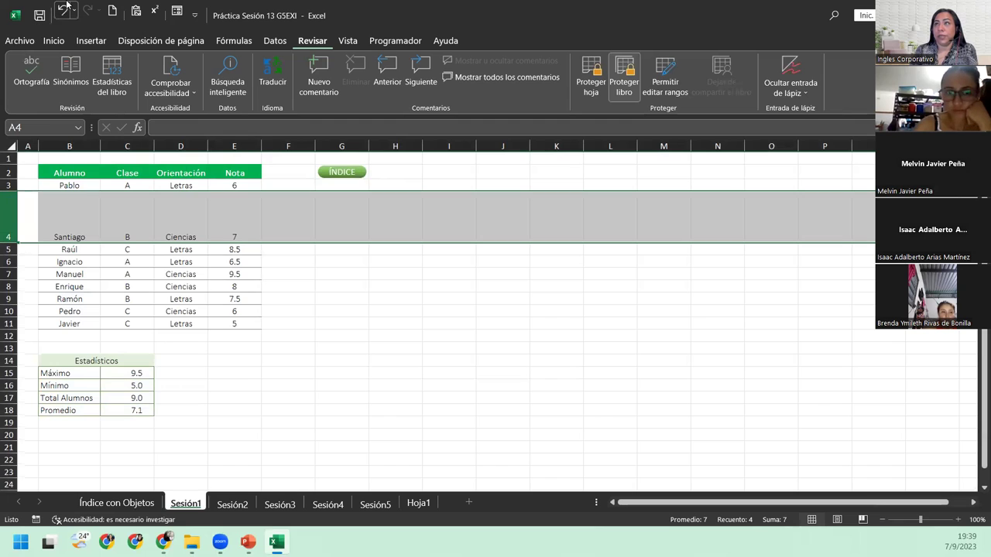
click(66, 6)
click(278, 185)
click(242, 173)
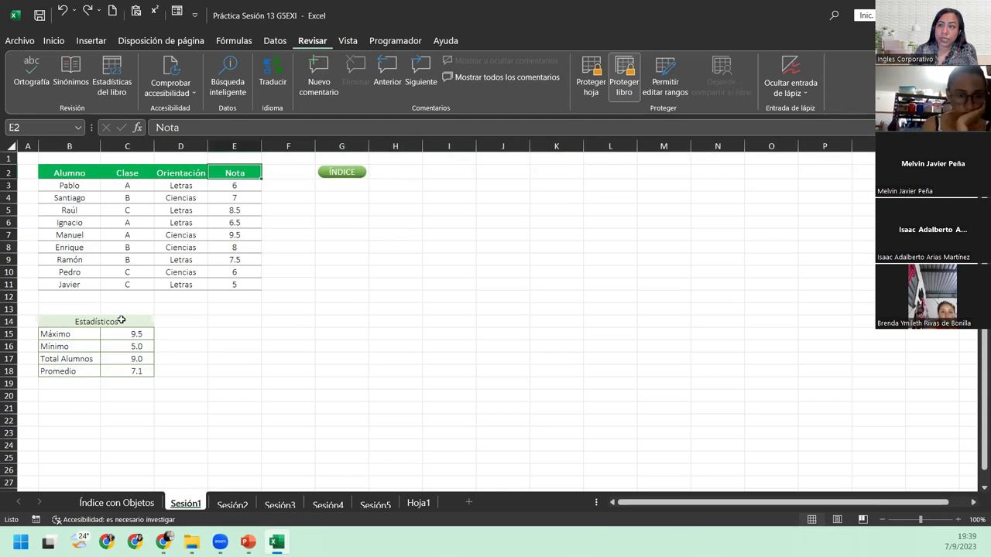
drag(124, 334, 130, 371)
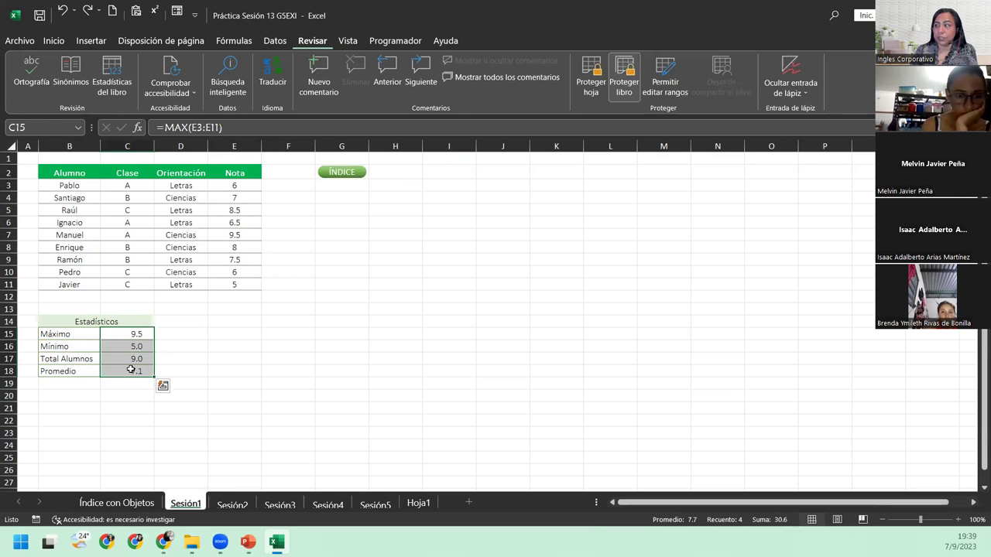
click(130, 371)
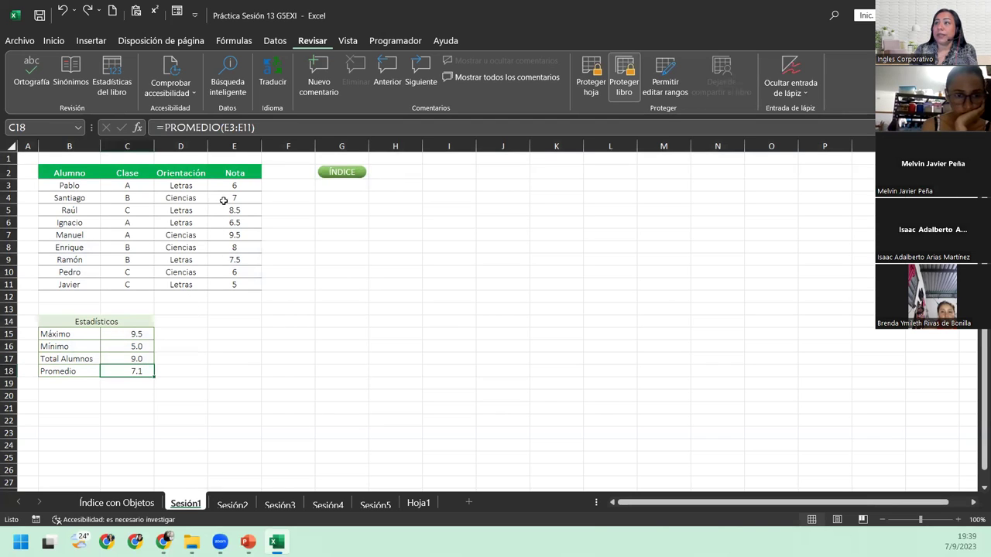
drag(233, 183, 234, 282)
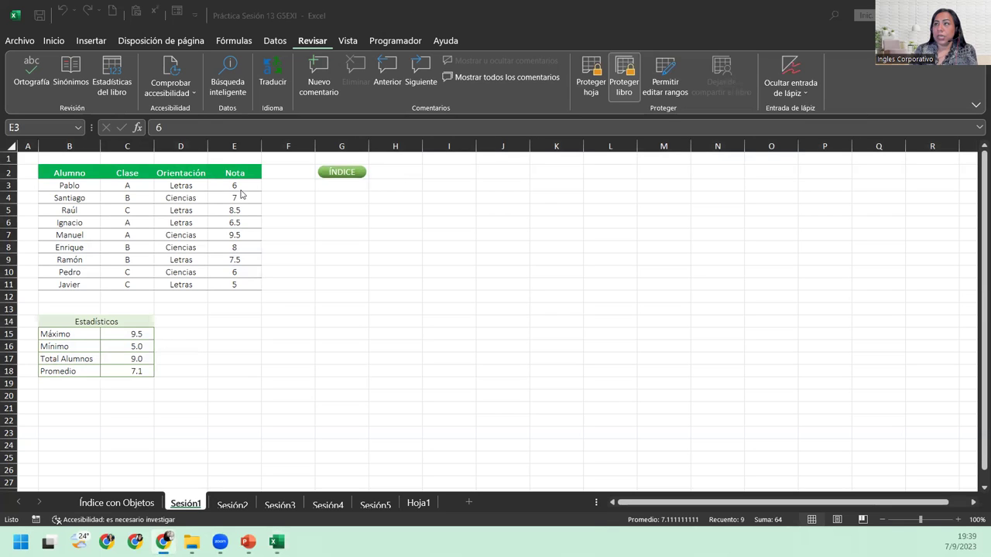
click(91, 44)
click(56, 42)
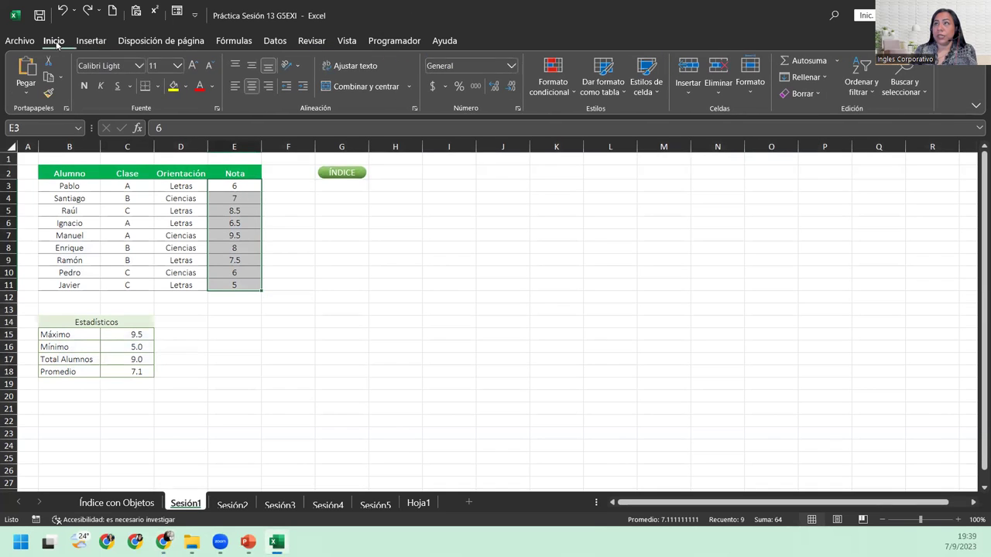
click(518, 109)
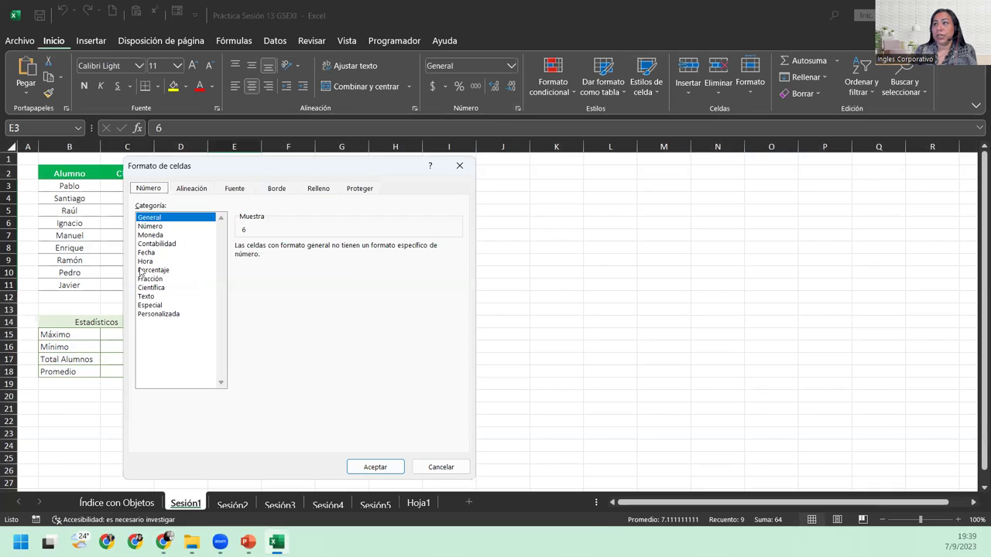
click(359, 190)
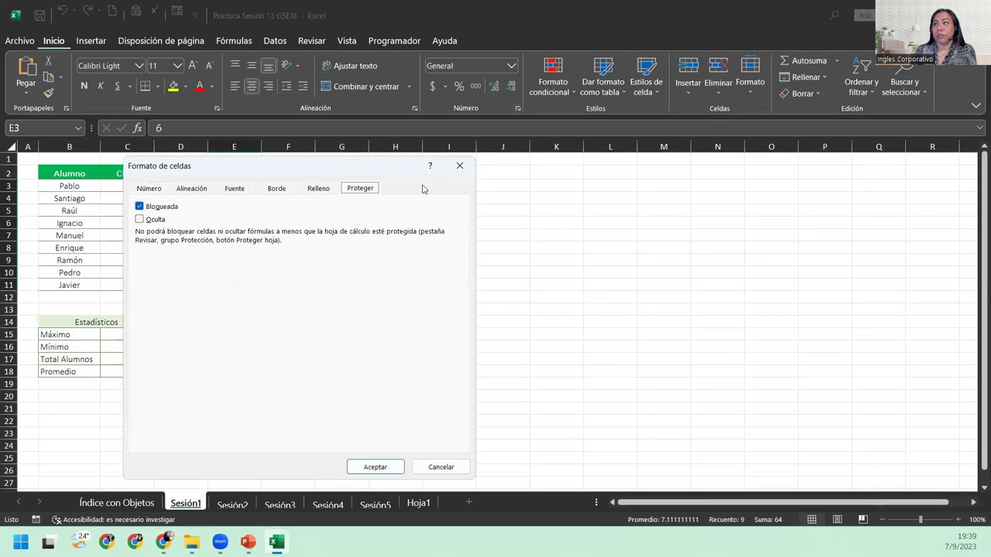
click(458, 167)
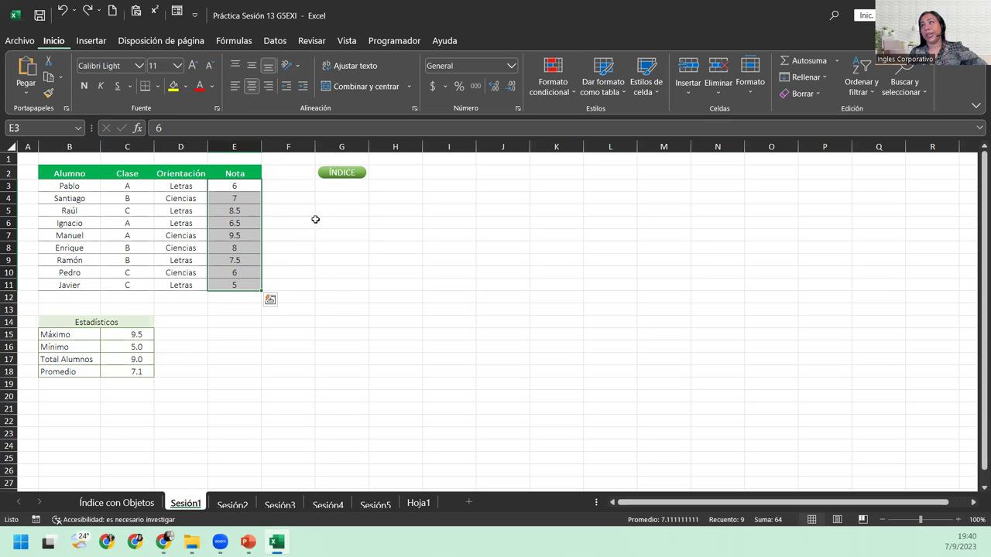
click(312, 40)
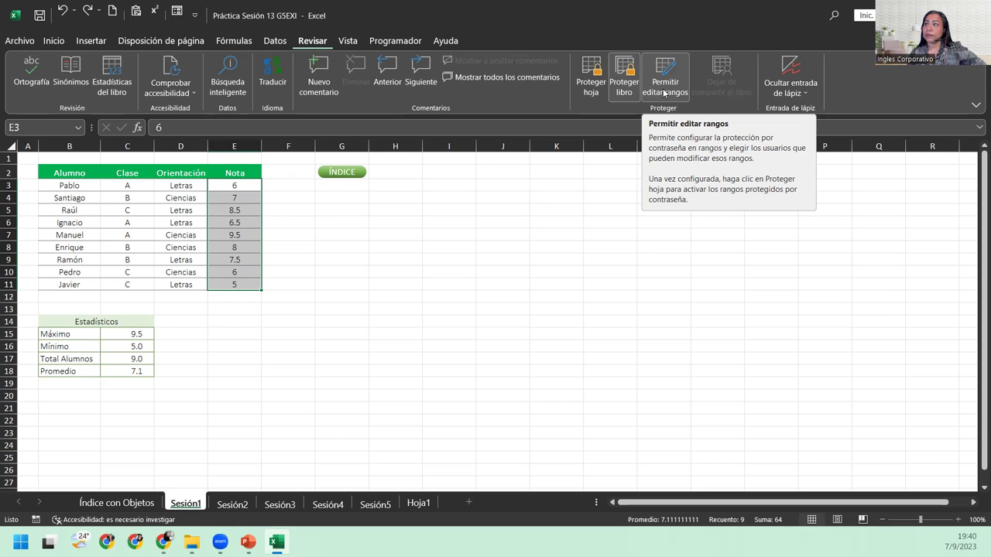
- Add a new editable range titled Notas covering $E$3:$E$11, with no range password
click(663, 92)
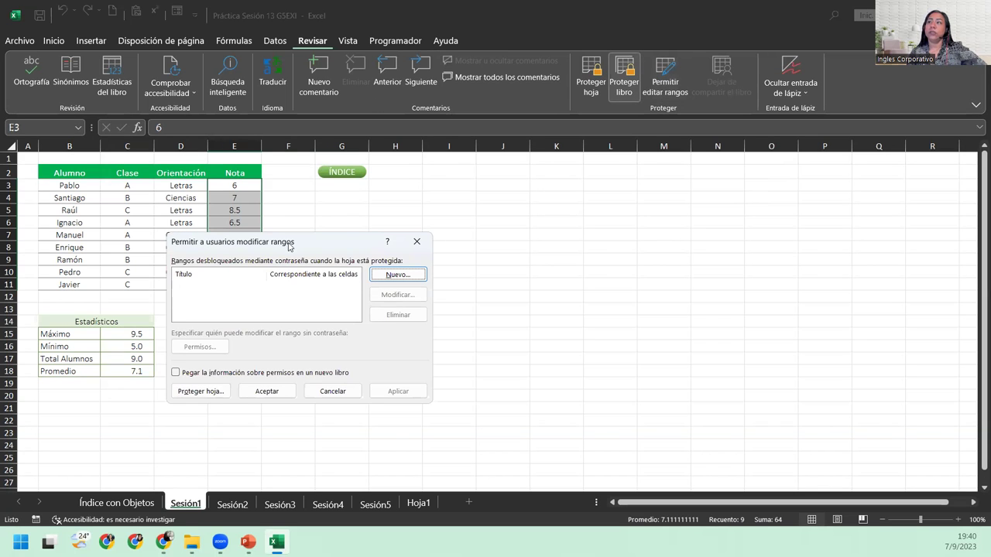
drag(289, 246, 446, 198)
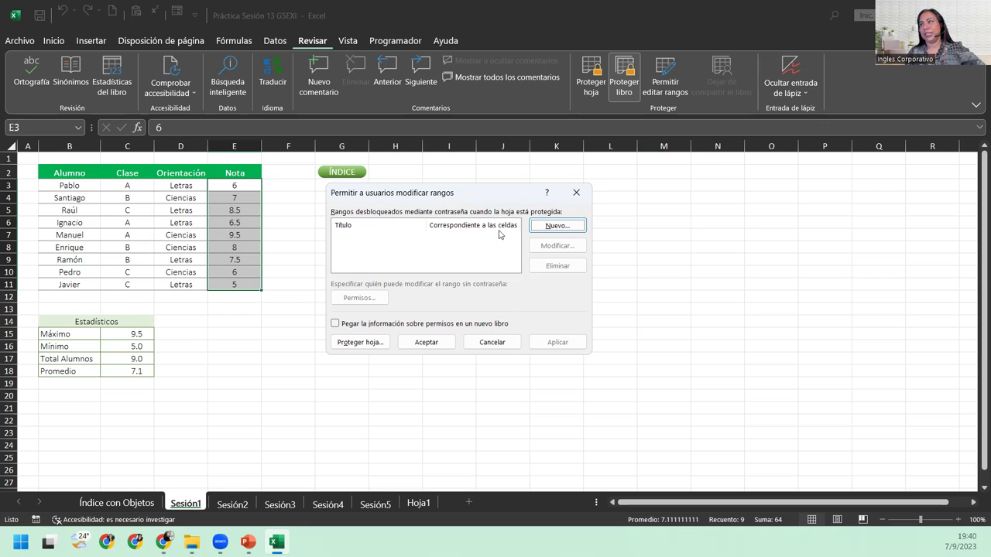
click(541, 230)
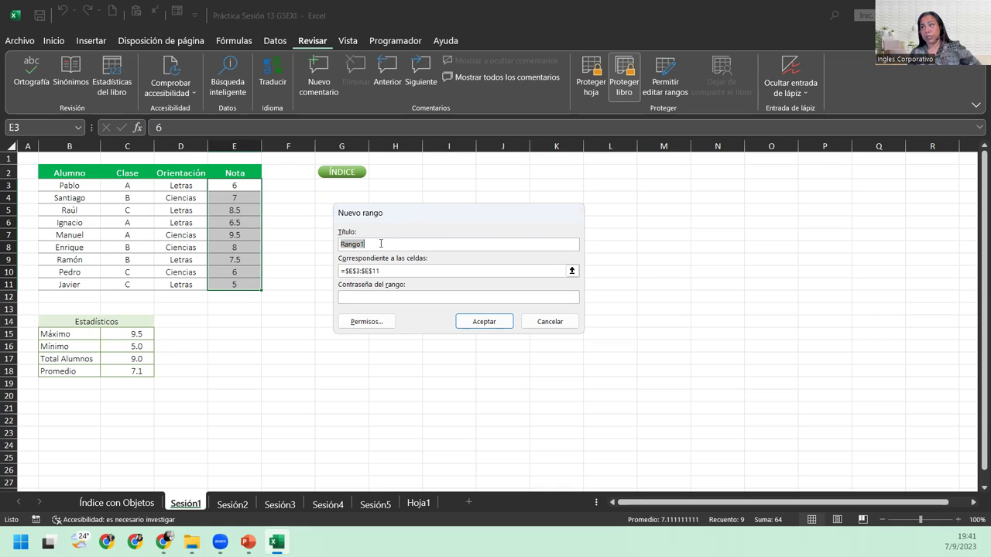
text(NOt)
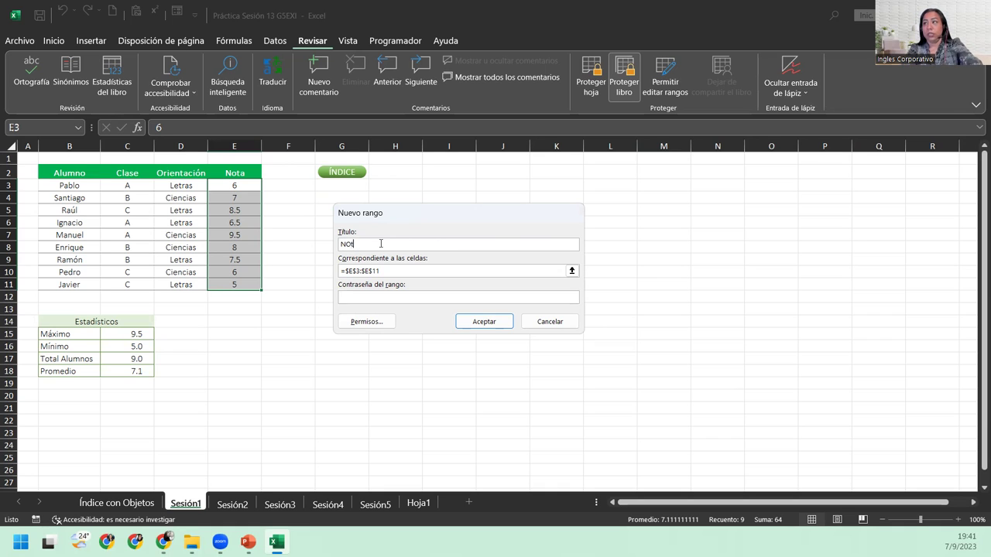
key(BackSpace)
text(otas)
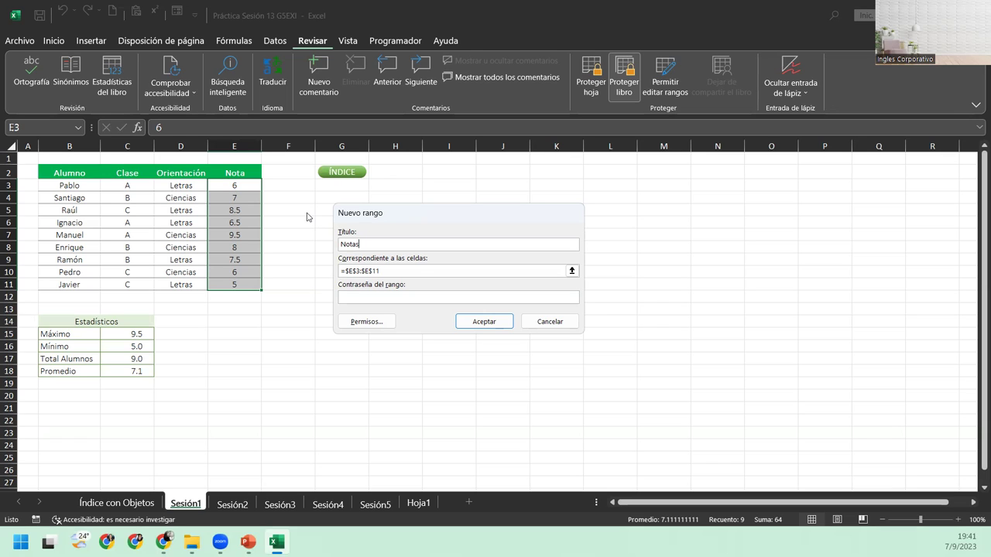
click(483, 321)
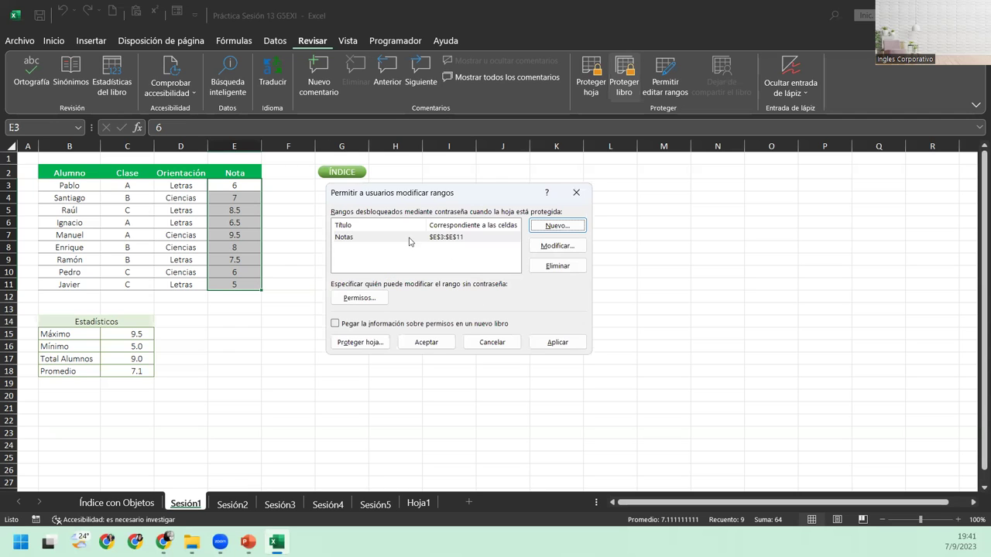
click(426, 341)
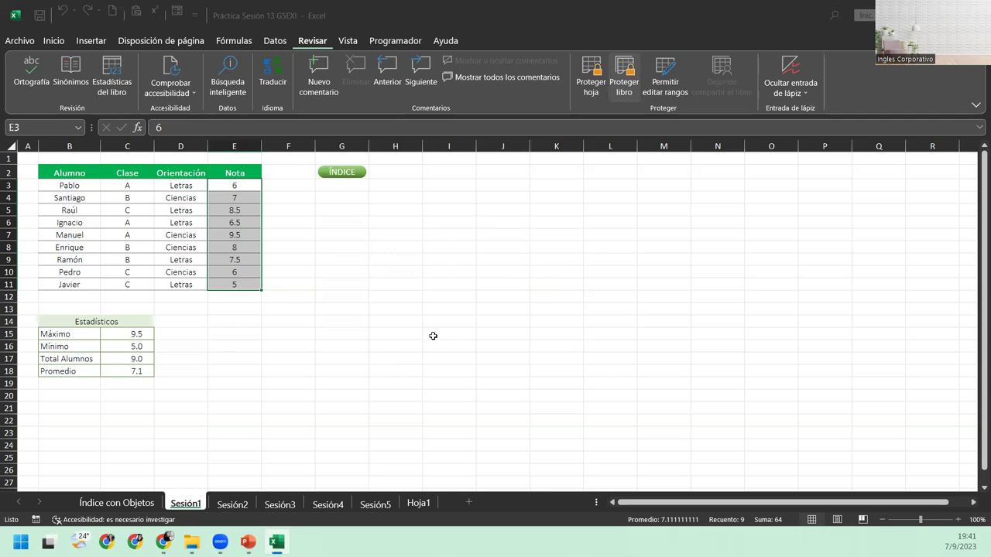
click(244, 189)
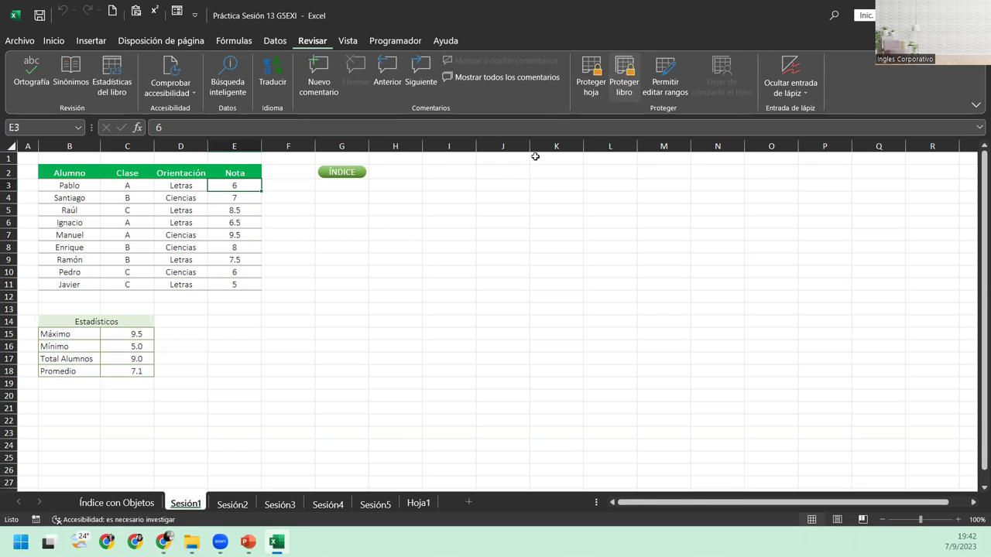
- Protect the Sesión1 sheet with a confirmed password, then select grade cell E4 to test editing
click(580, 71)
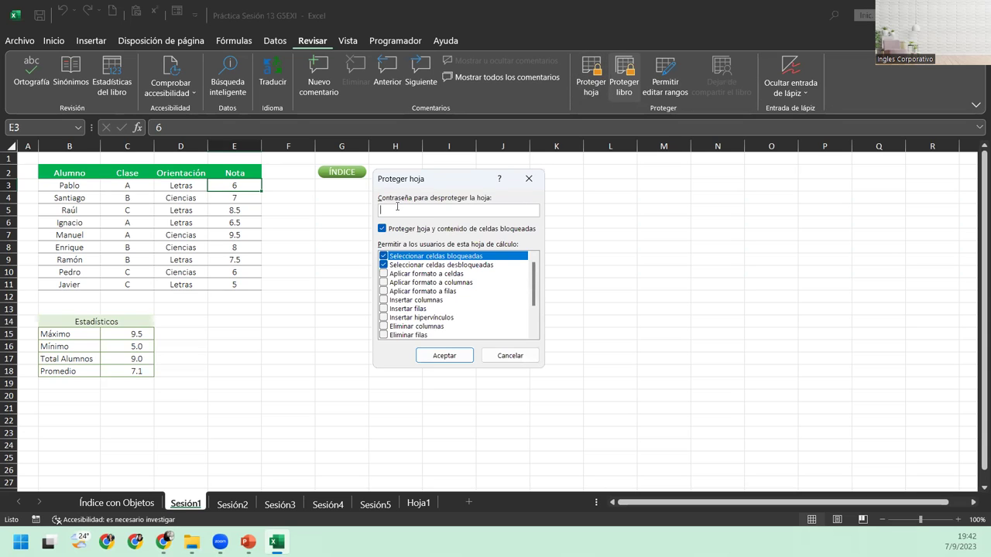
click(462, 358)
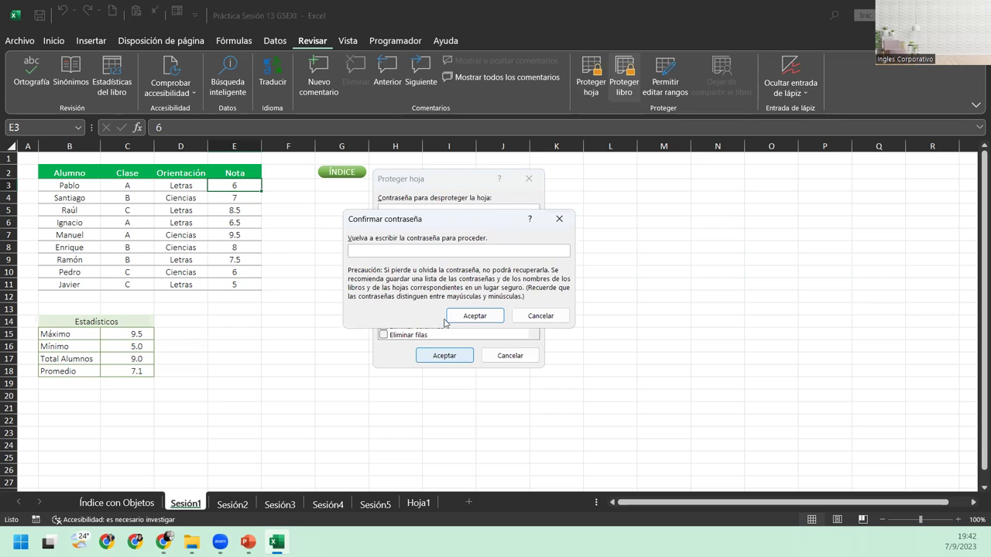
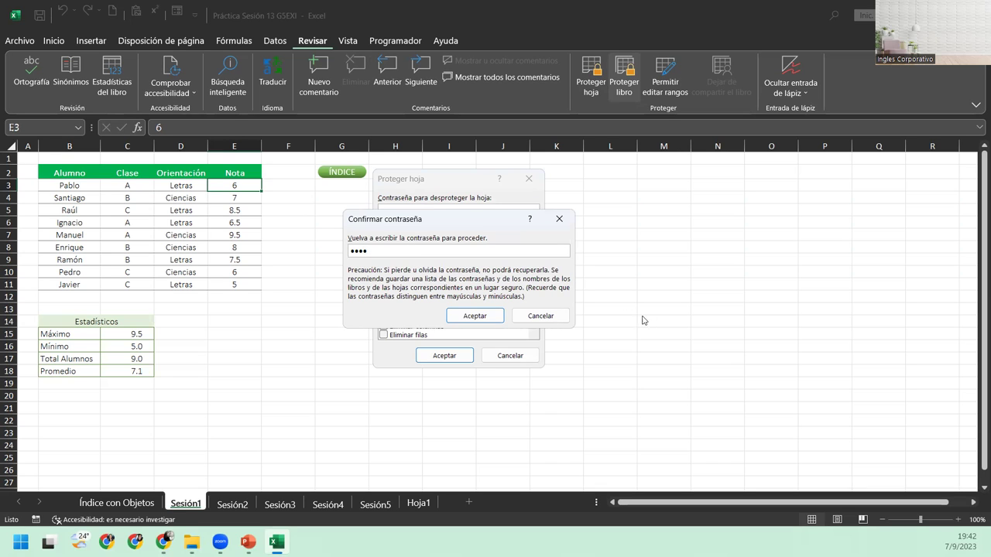
click(481, 317)
click(219, 198)
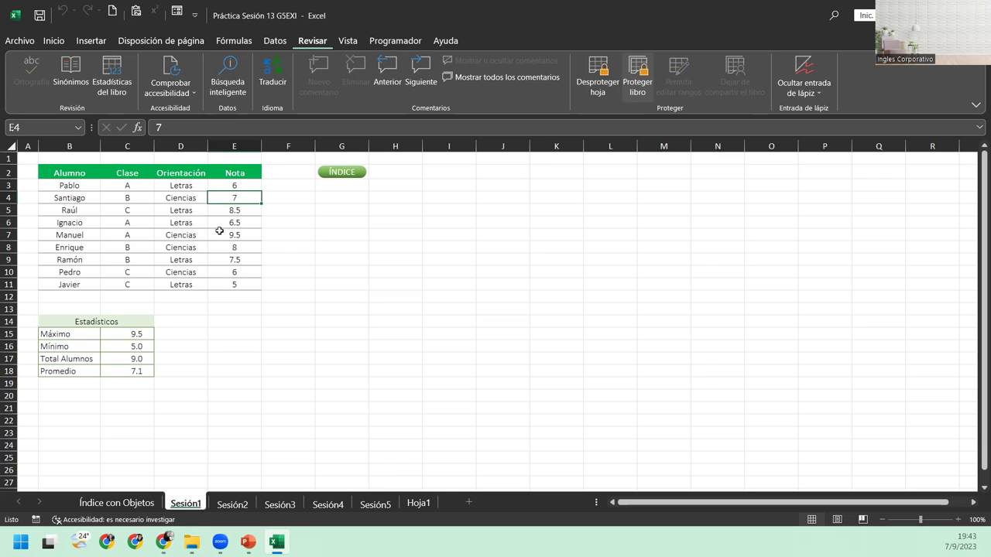
- Change E4's grade to 10, then confirm locked cell C16 rejects deletion and dismiss the warning
text(10)
key(Return)
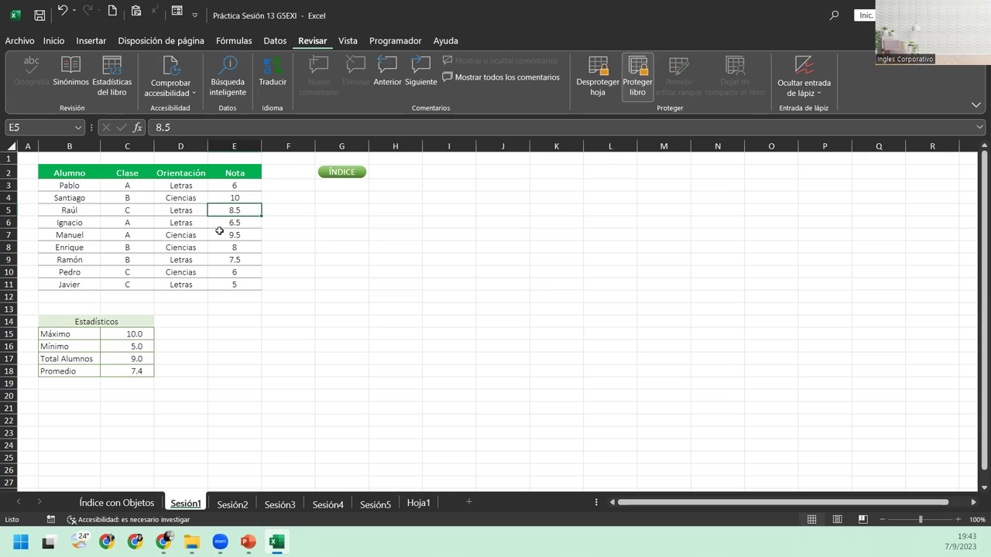
click(111, 345)
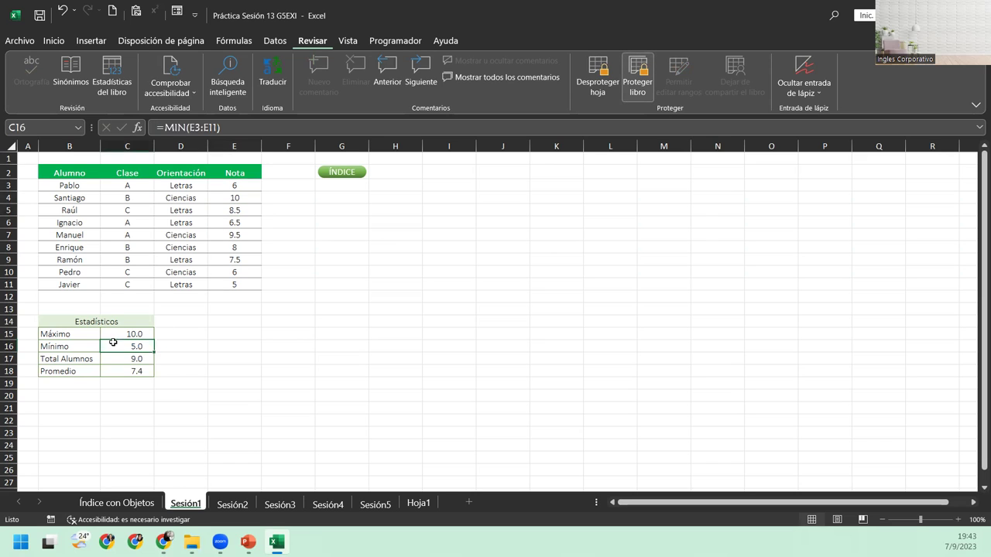
key(Delete)
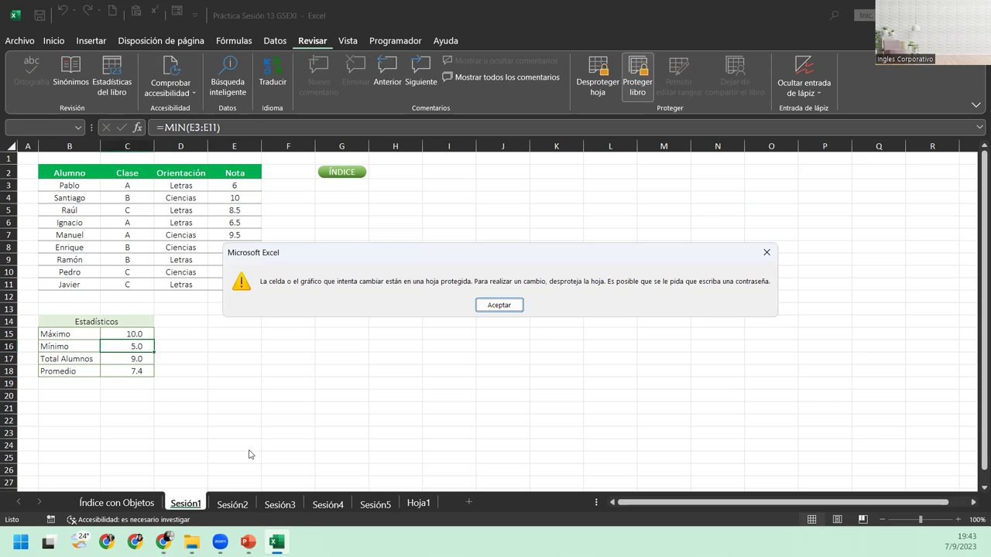
key(Return)
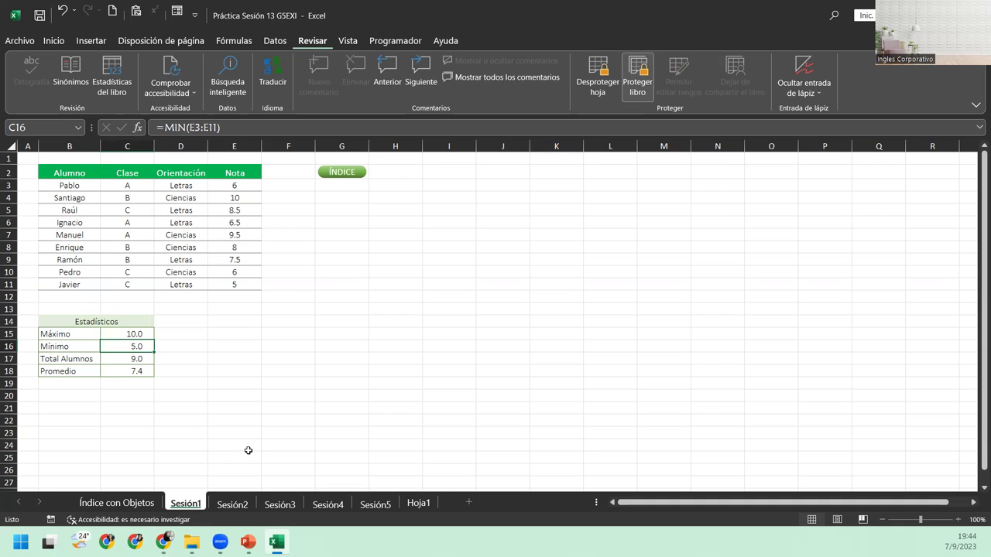
- Select cells E5 and C5 on Sesión1, then go to the Índice con Objetos sheet
click(236, 209)
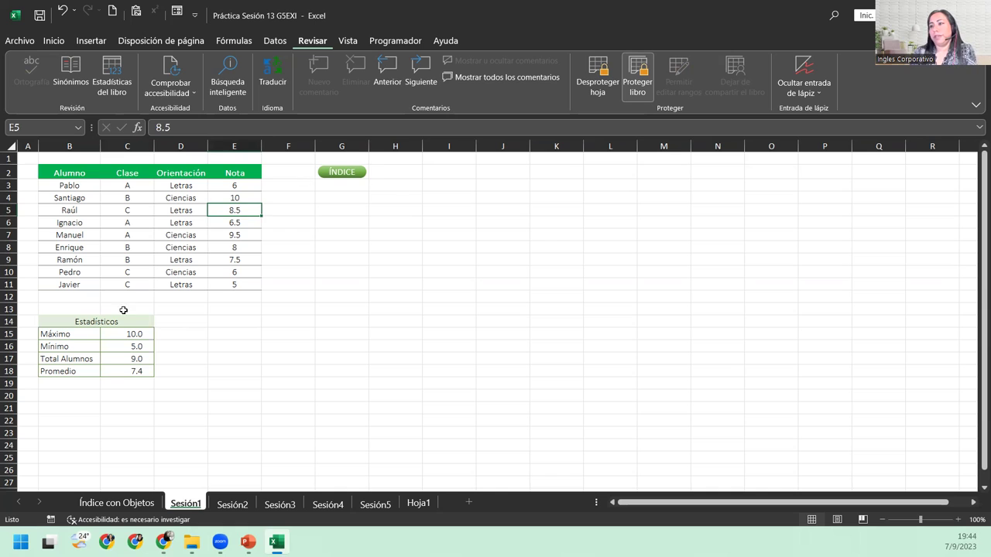
click(127, 209)
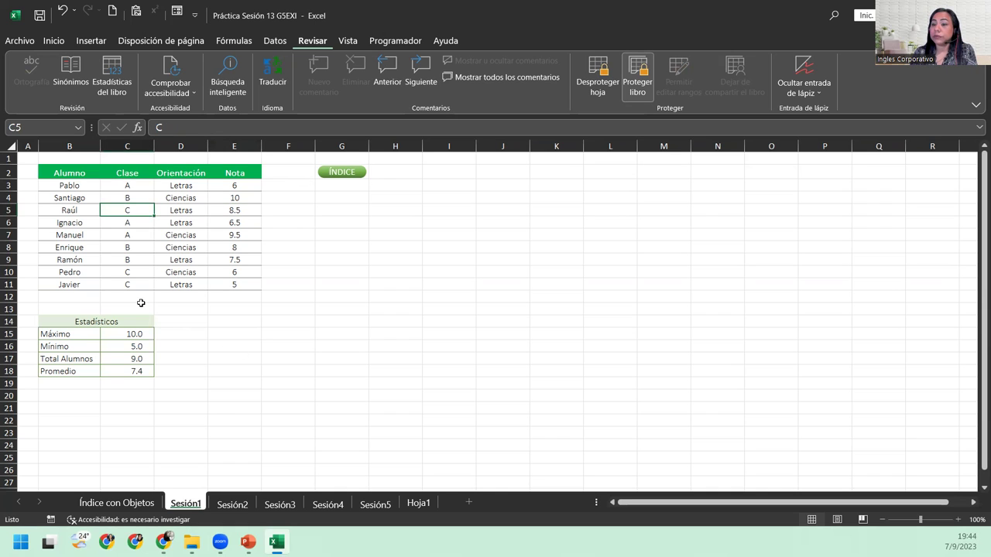
click(102, 503)
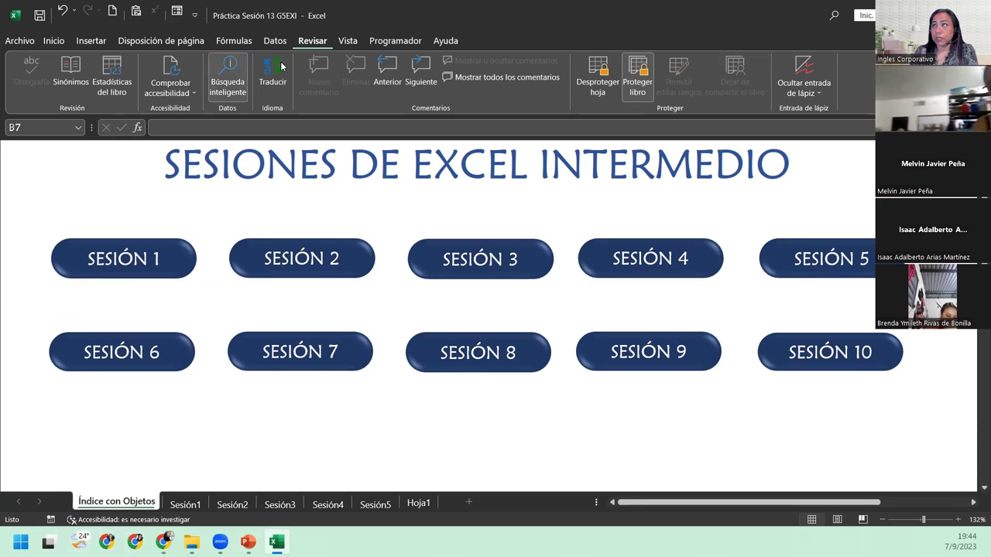
- Browse the Vista and Disposición de página ribbon tabs, then return to the Sesión1 sheet
click(347, 40)
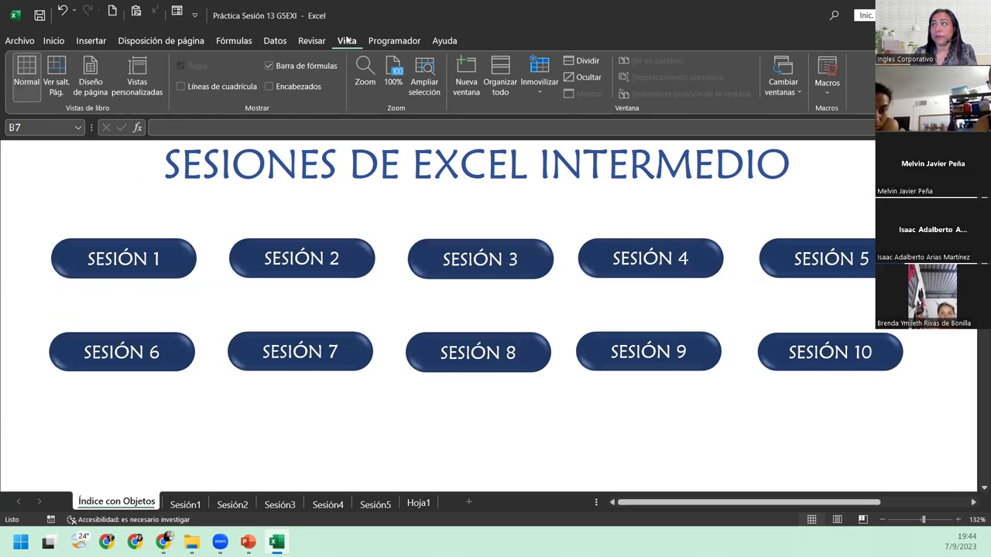
click(141, 41)
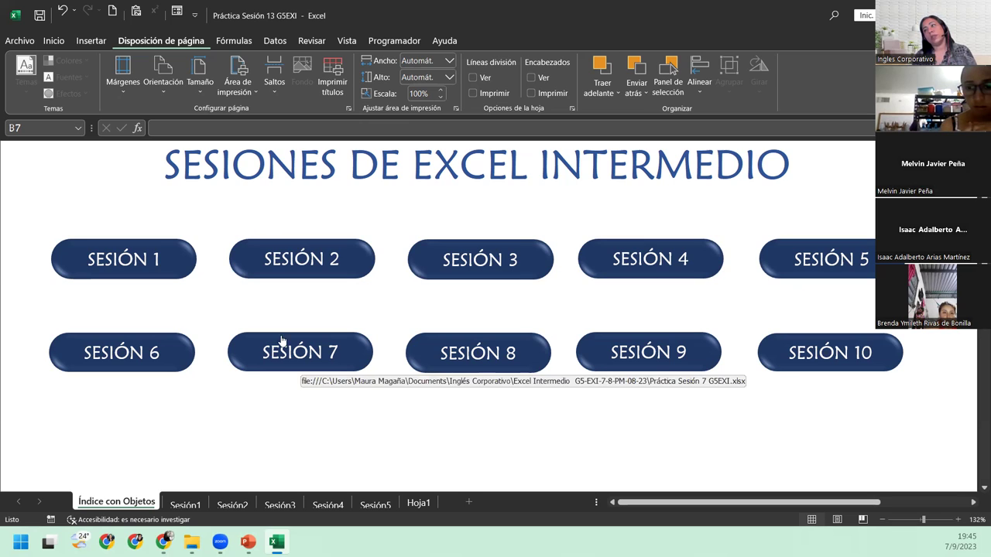
click(315, 266)
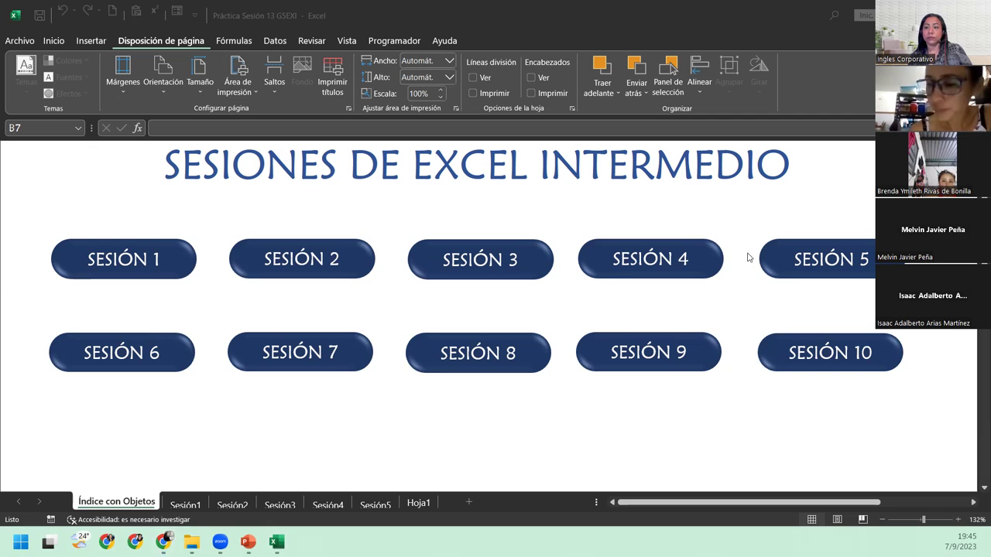
click(180, 504)
- Switch to the Sesión2 car sales sheet and select the AÑO, MARCA, COLOR and VENDEDOR values
click(233, 504)
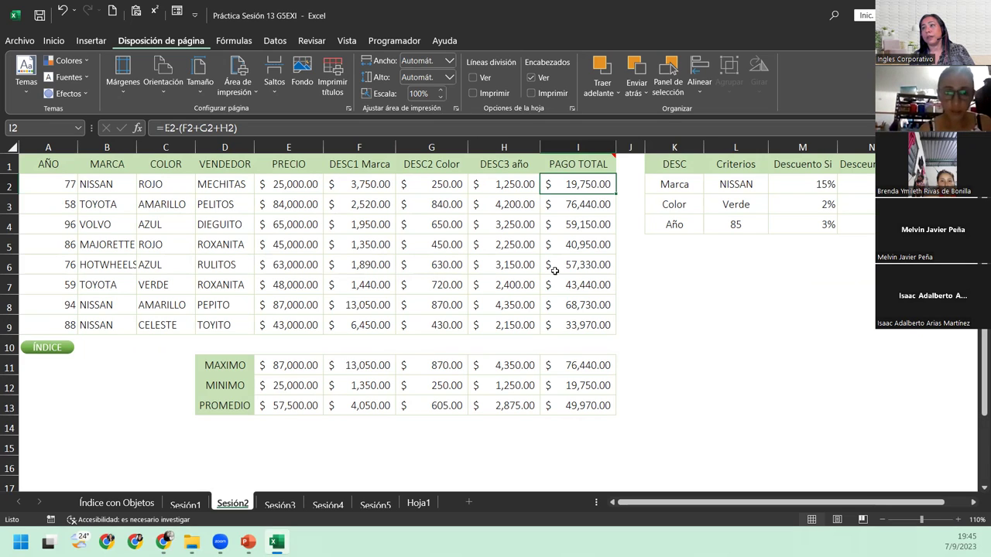
drag(39, 185, 224, 323)
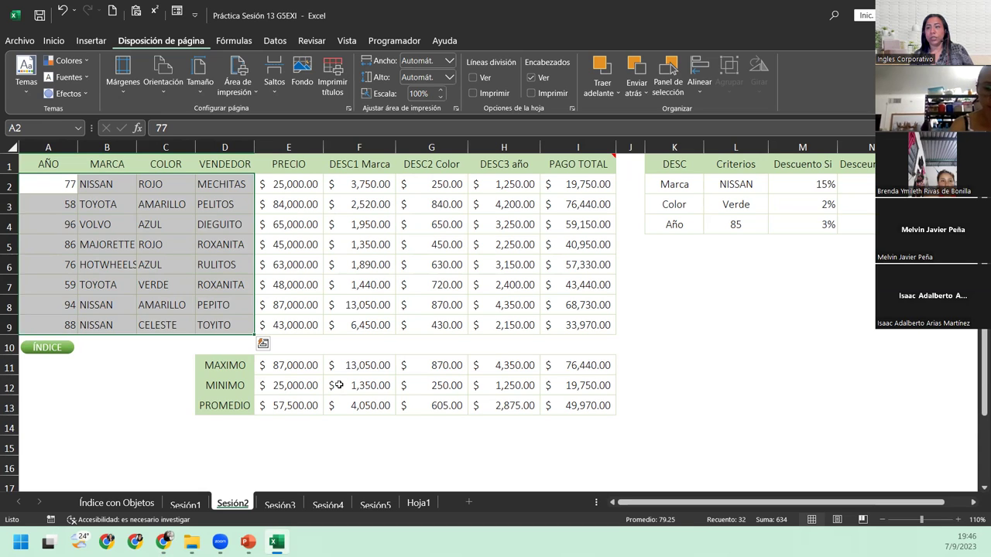
drag(33, 183, 48, 325)
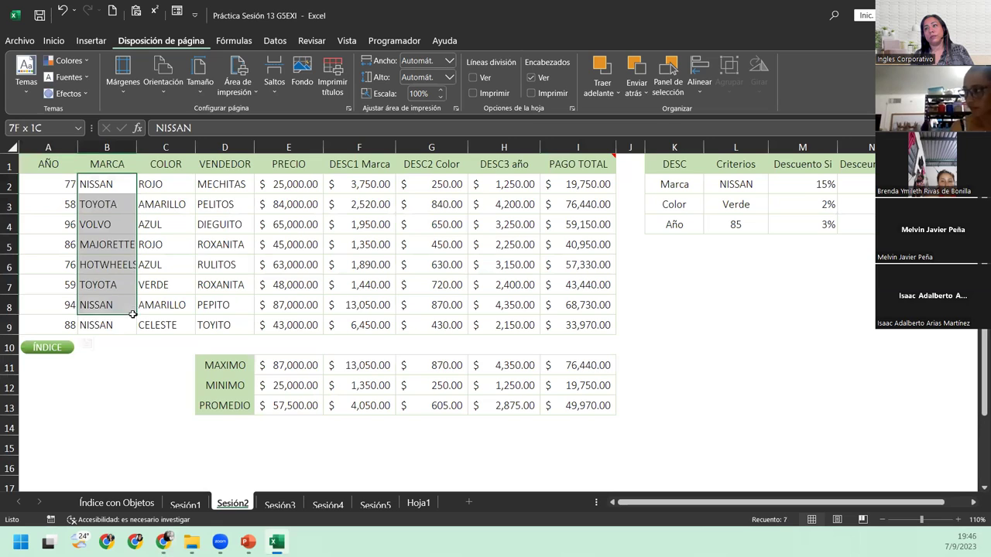
drag(120, 192, 123, 329)
drag(155, 185, 171, 327)
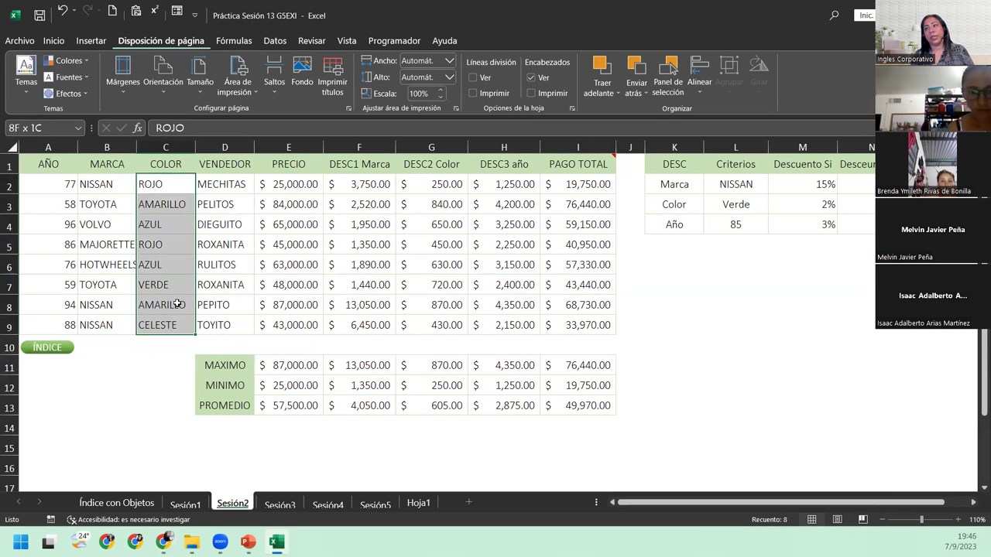
drag(217, 184, 226, 324)
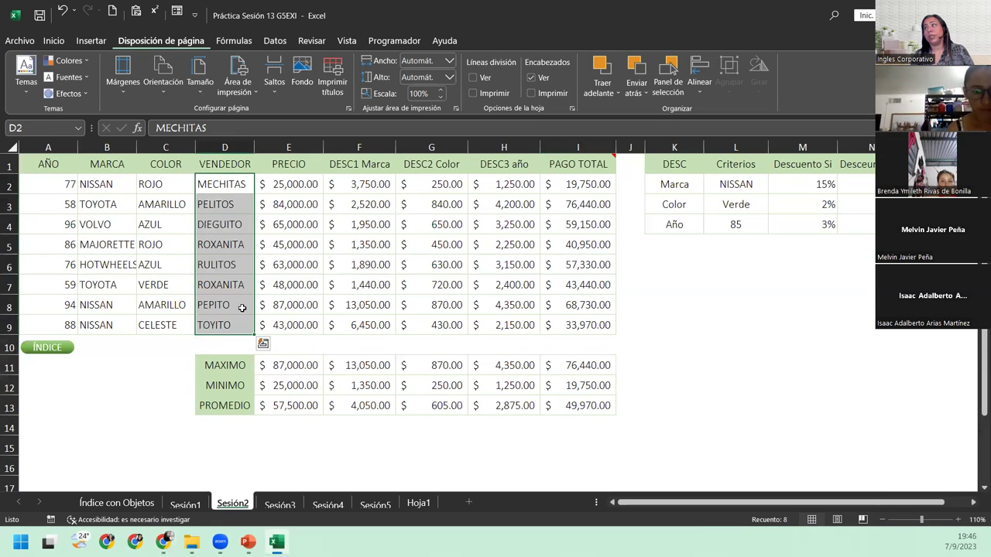
- Show the Revisar commands and reselect the column values, ending with AÑO values A2:A9
click(314, 40)
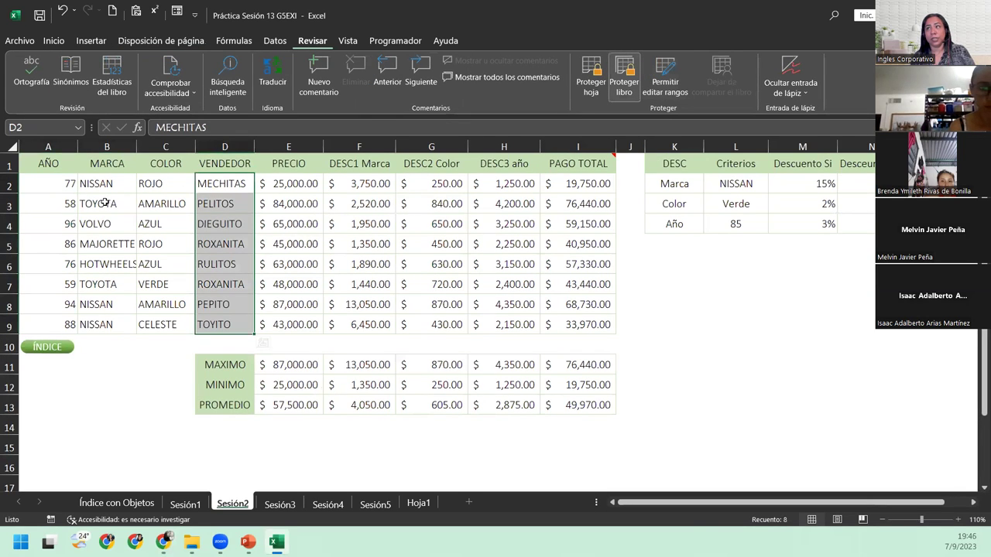
drag(52, 186, 47, 325)
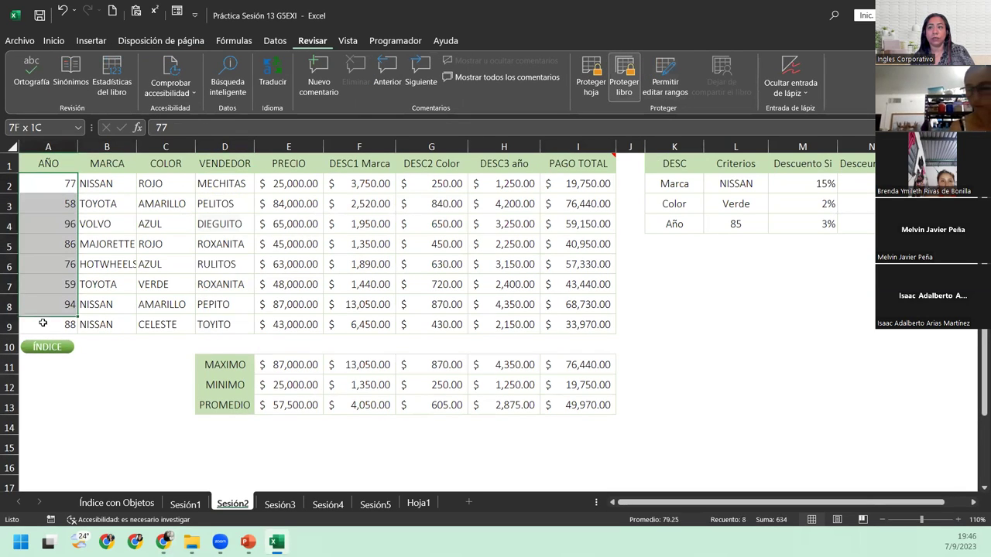
drag(113, 180, 123, 319)
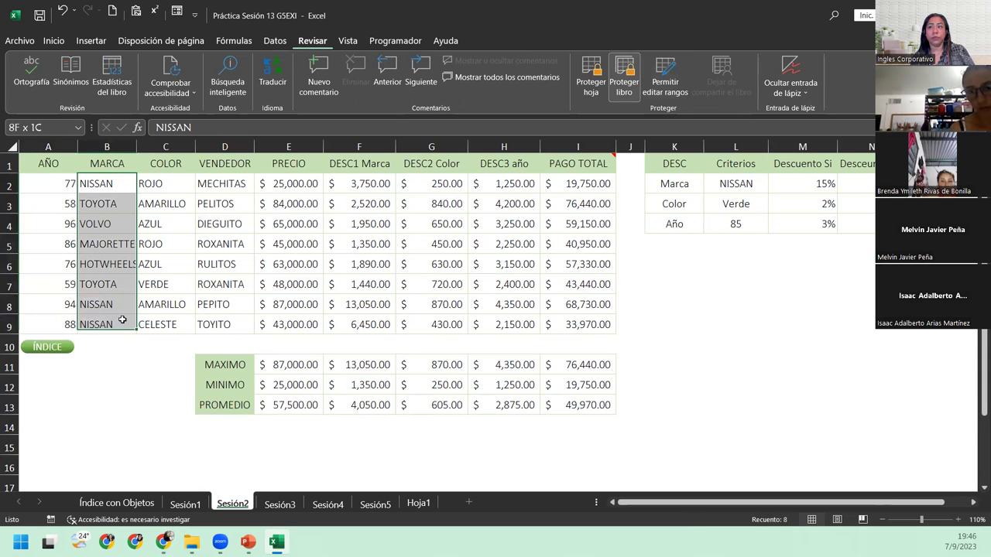
drag(180, 186, 178, 325)
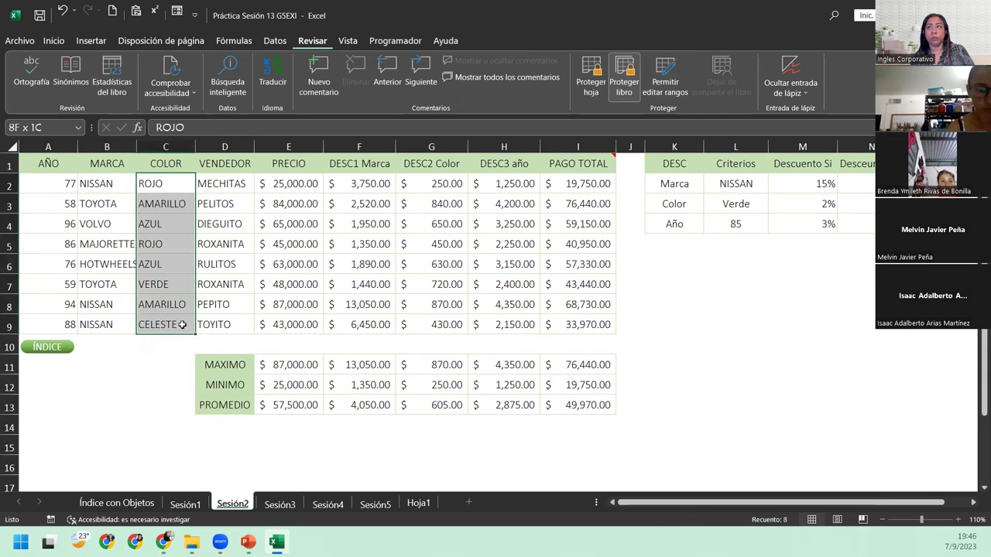
click(228, 186)
drag(229, 189, 240, 321)
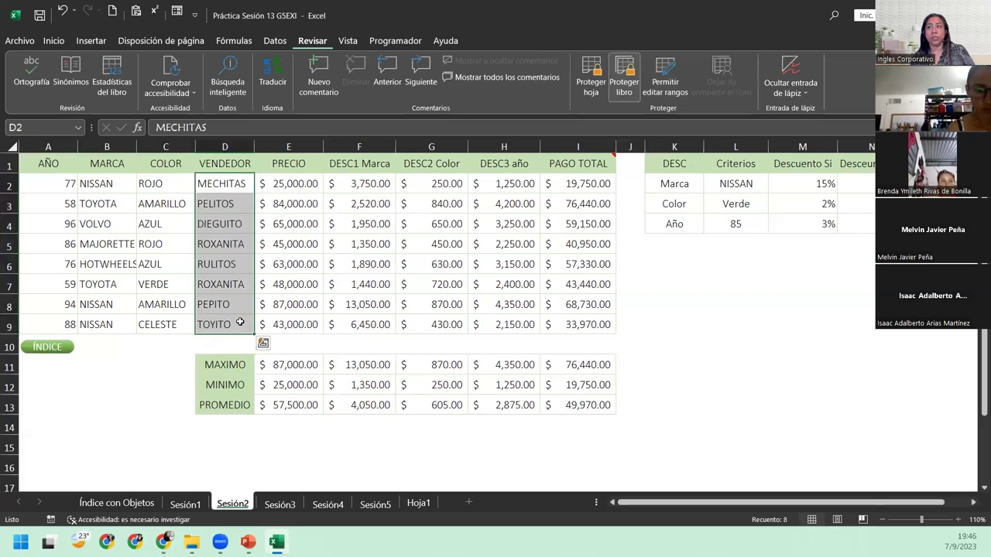
click(240, 321)
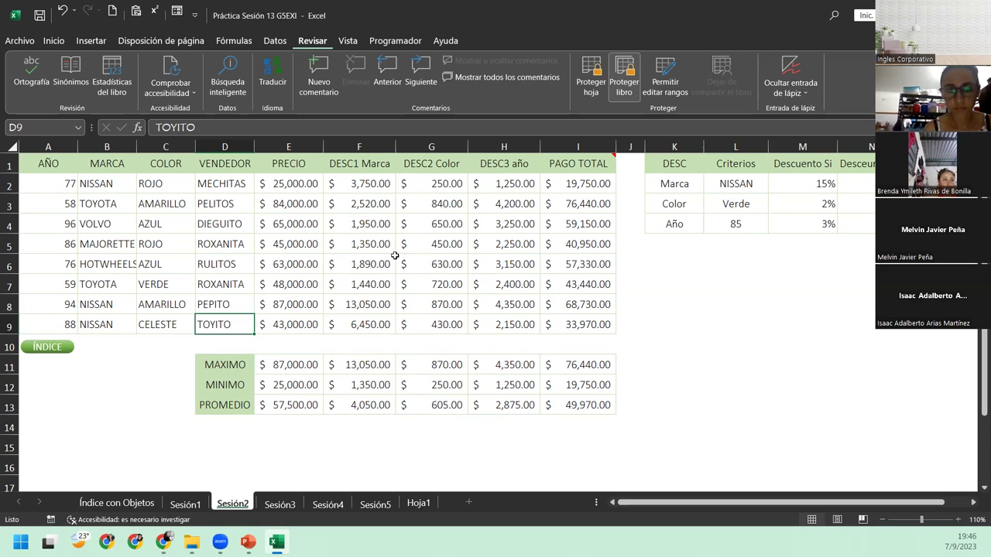
drag(49, 183, 54, 323)
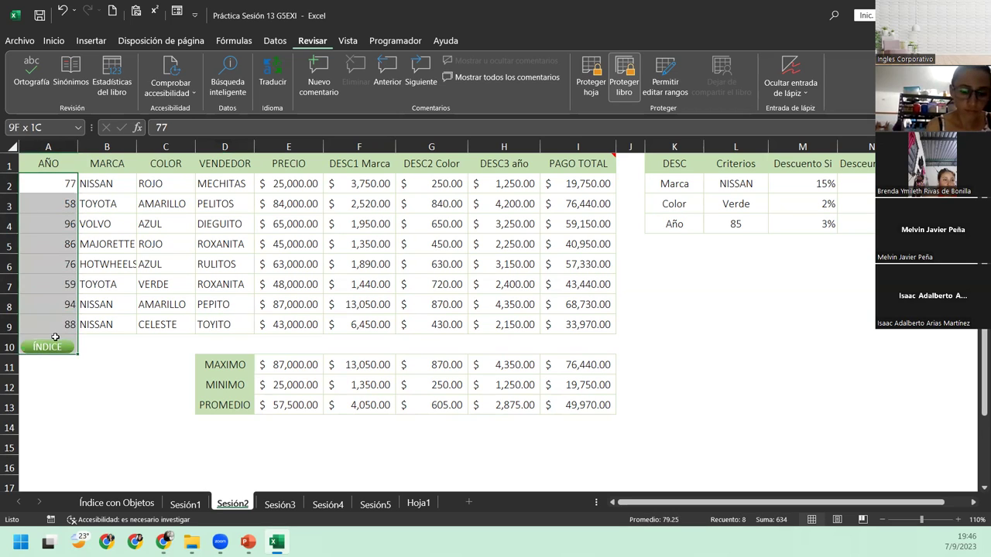
- Open Permitir editar rangos and add a range titled Año for A2:A9
click(665, 77)
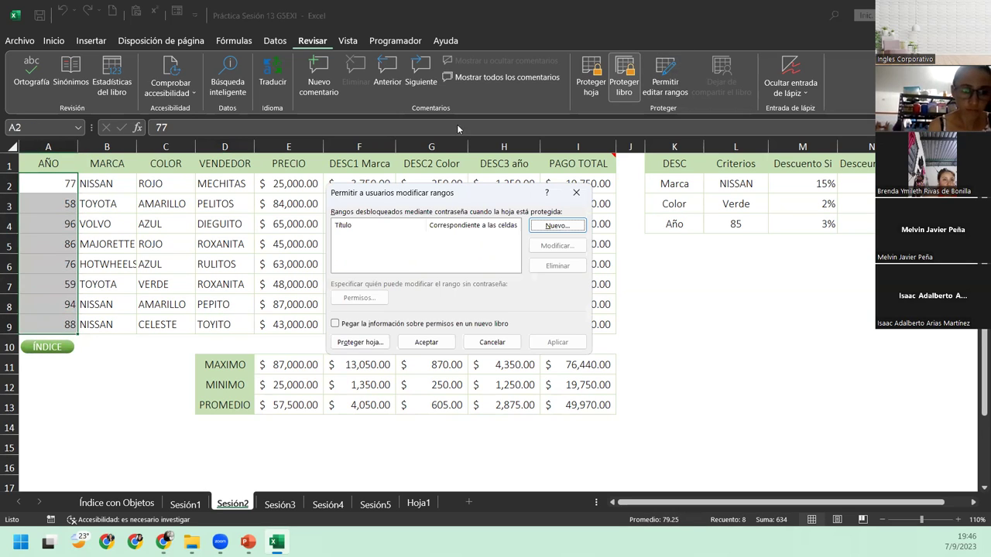
click(575, 189)
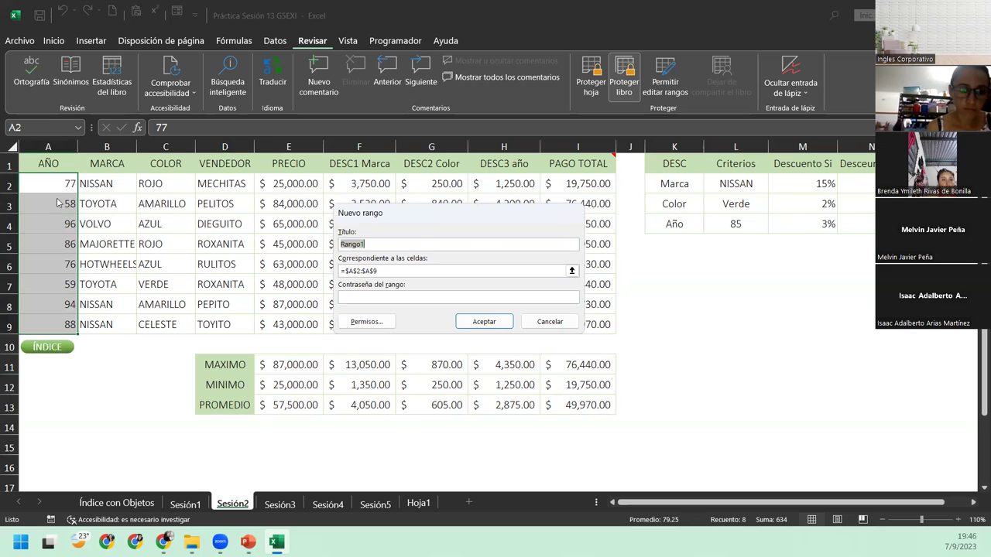
text(año)
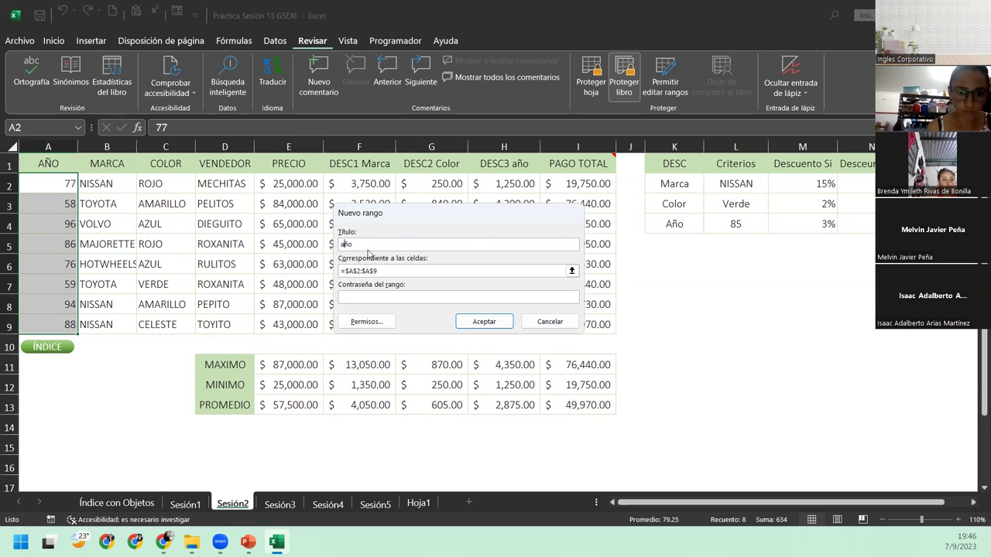
key(Home)
key(Delete)
text(A)
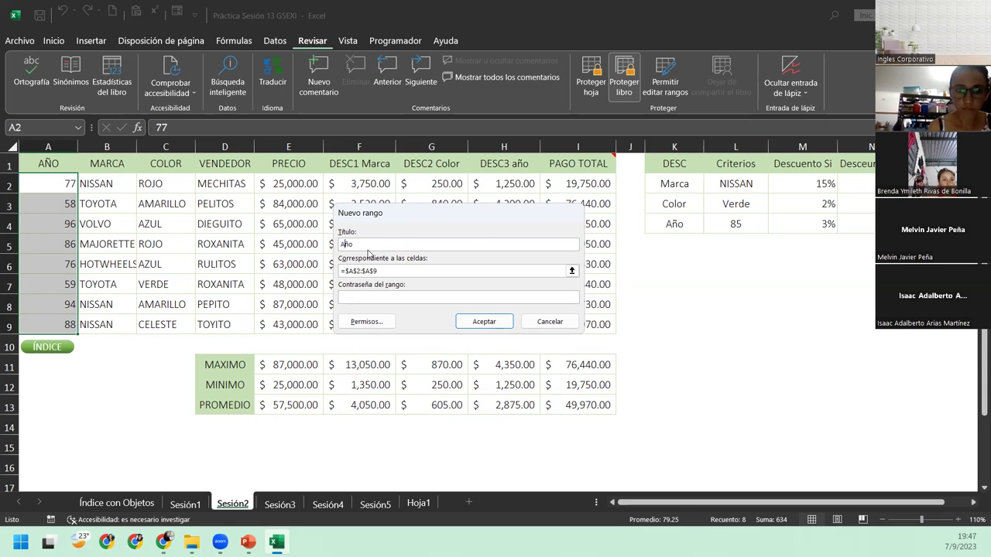
click(484, 321)
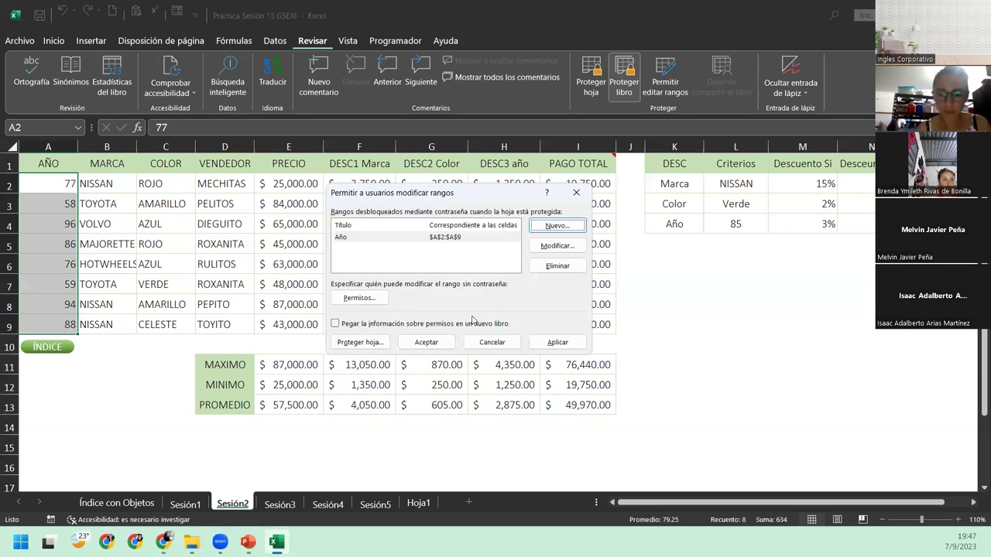
- Add a Marca range covering the MARCA values B2:B9
click(569, 225)
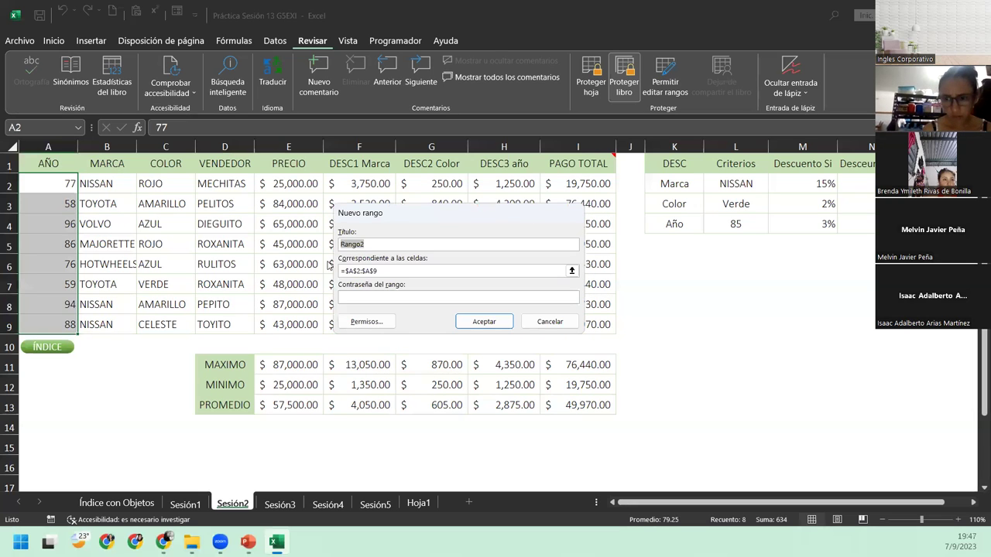
text(marca)
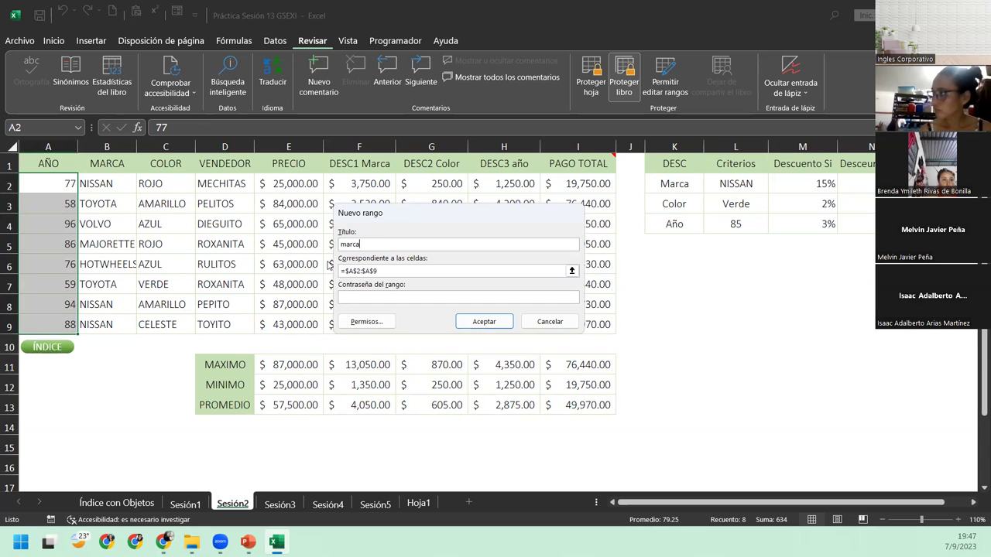
key(BackSpace)
key(BackSpace)
key(BackSpace)
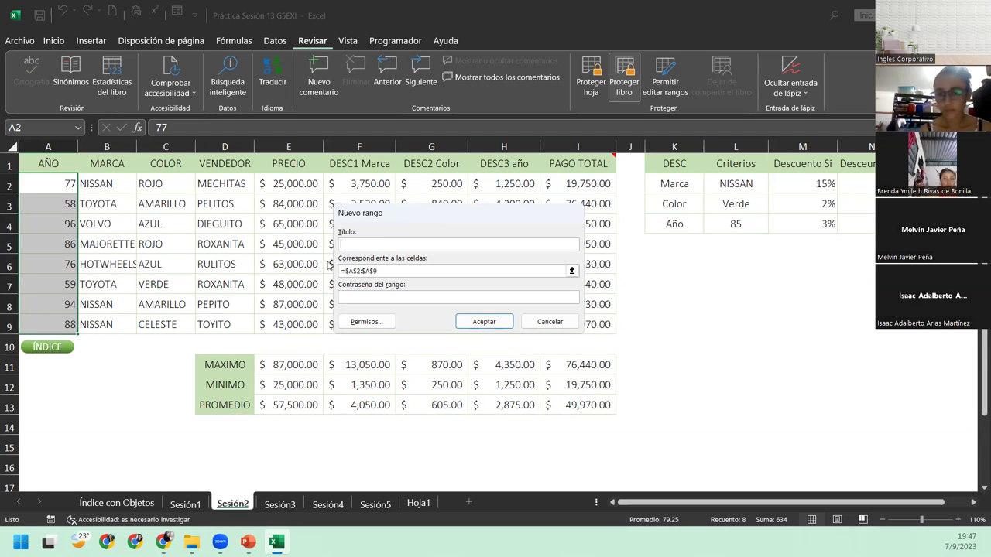
text(mARCA)
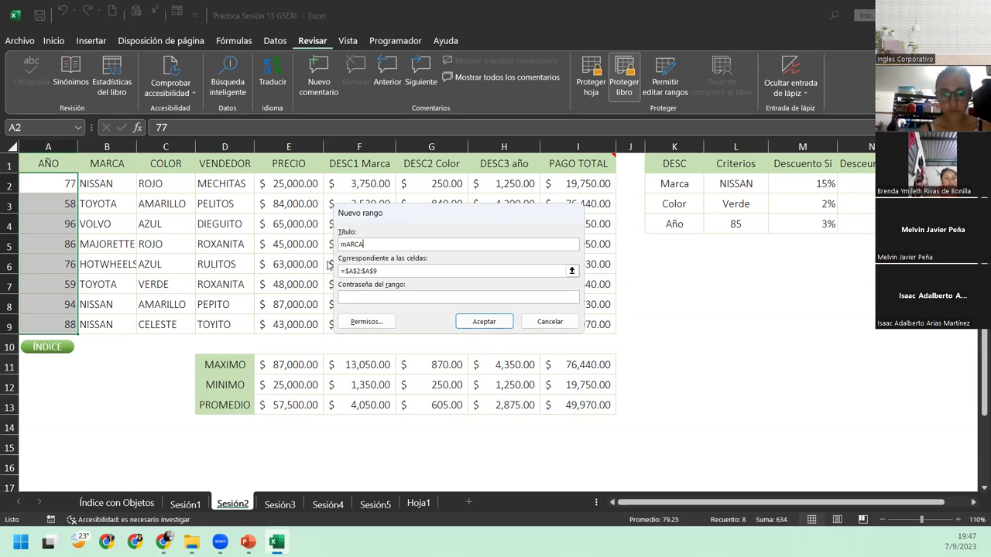
key(BackSpace)
key(BackSpace)
key(BackSpace)
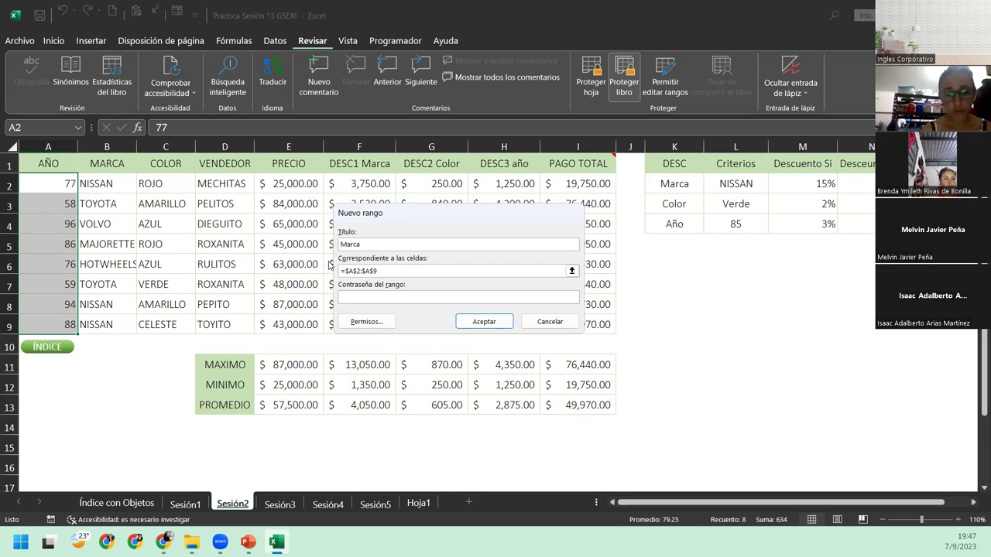
click(376, 271)
mouse_move(101, 183)
mouse_down()
mouse_move(117, 255)
mouse_move(117, 326)
mouse_up()
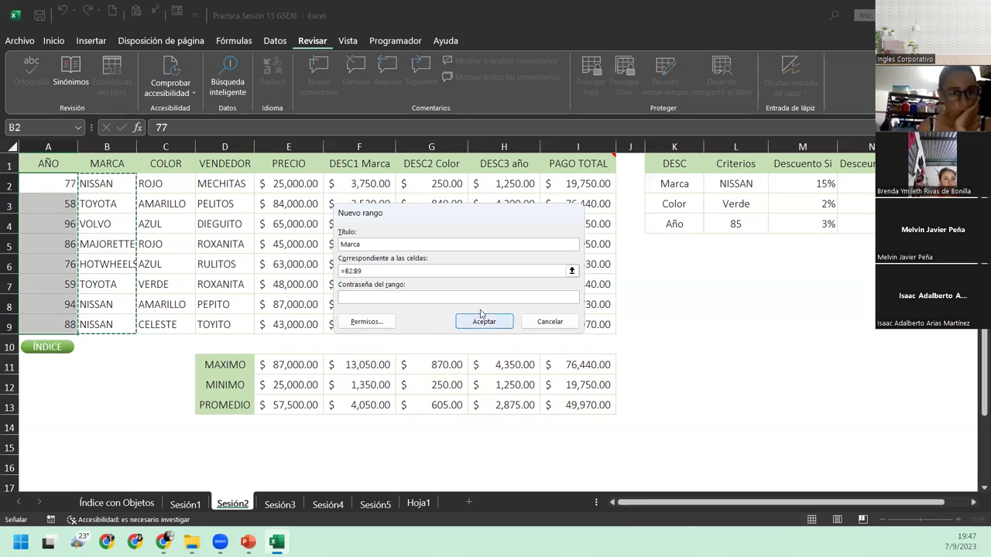
click(482, 326)
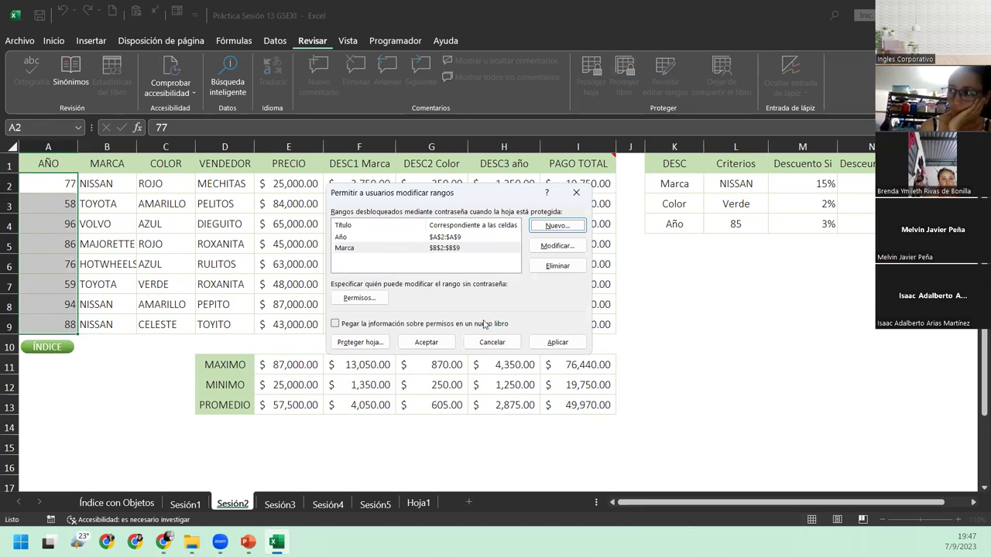
- Add a Color range covering the COLOR values C2:C9
click(566, 228)
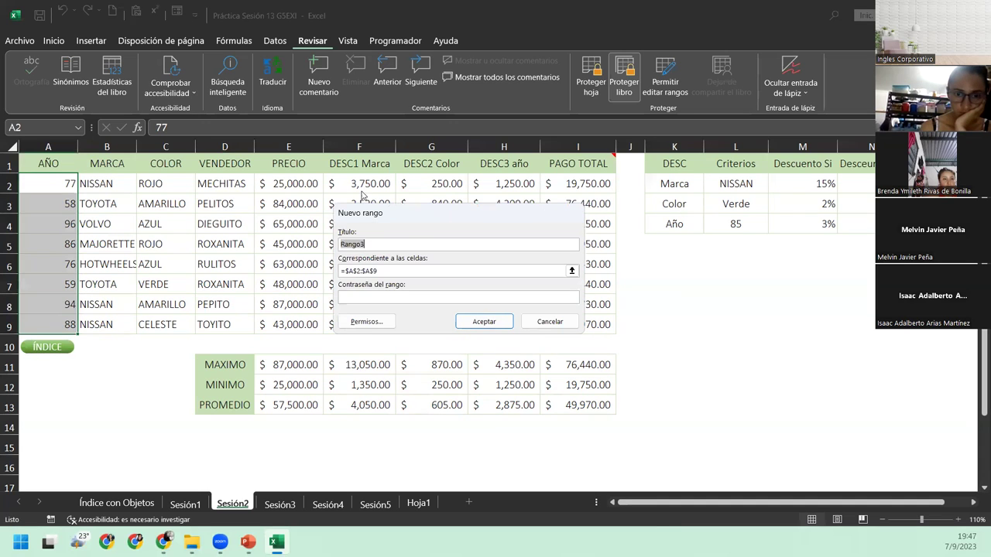
text(d)
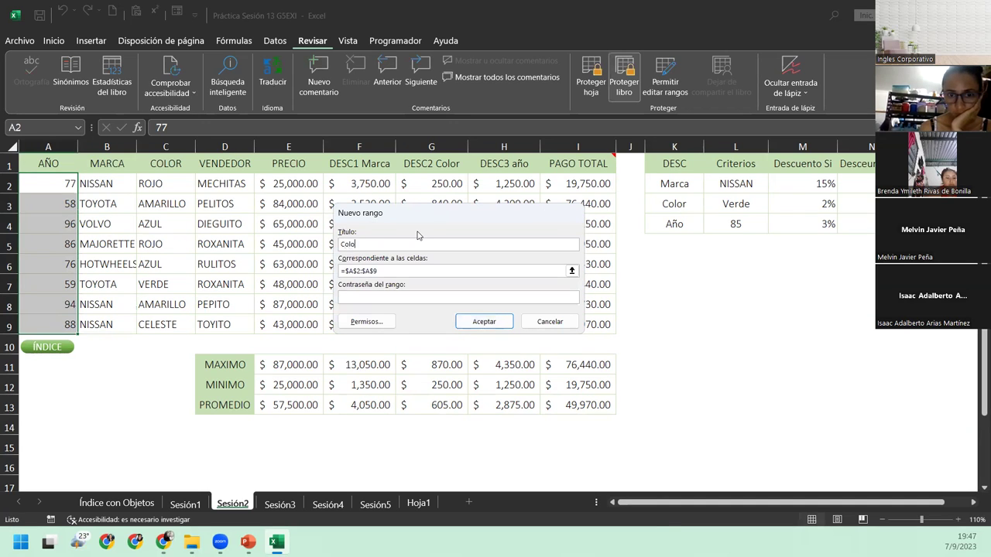
click(391, 266)
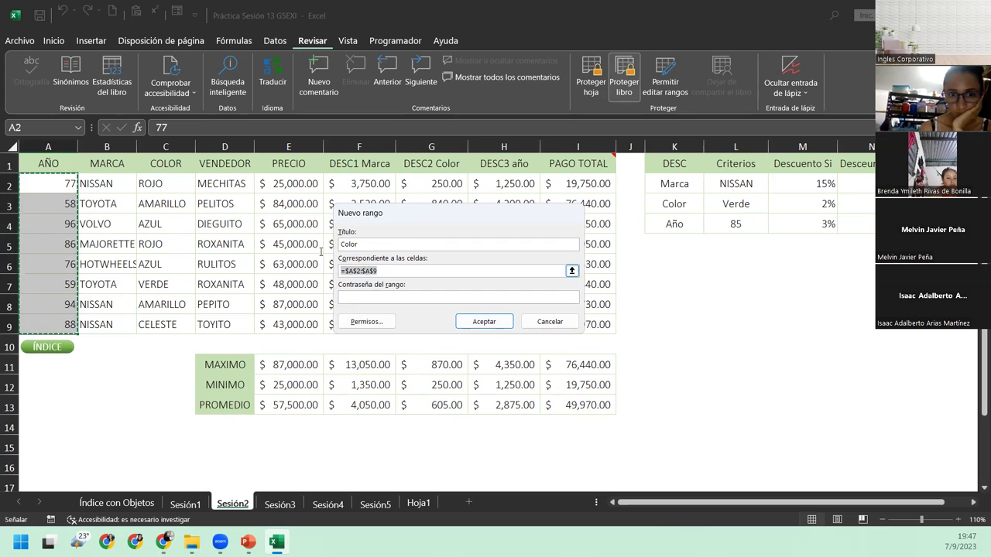
drag(151, 184, 190, 318)
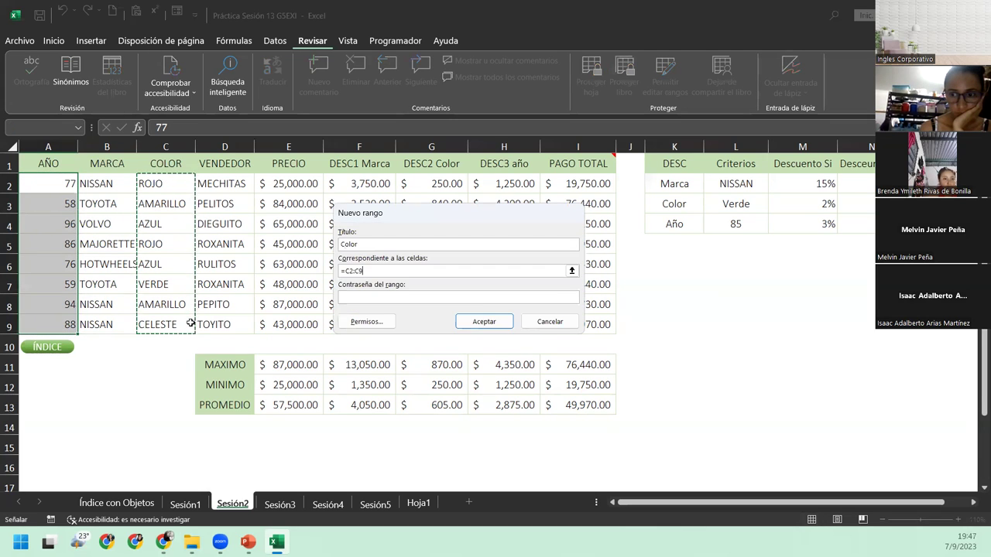
click(482, 321)
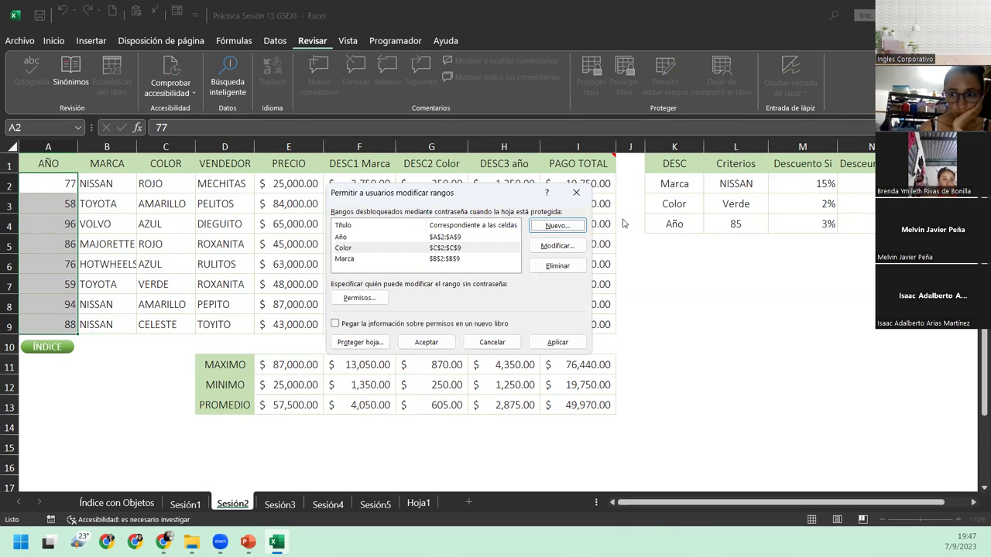
- Add a Vendedor range covering the VENDEDOR values D2:D9
click(557, 225)
text(Vend)
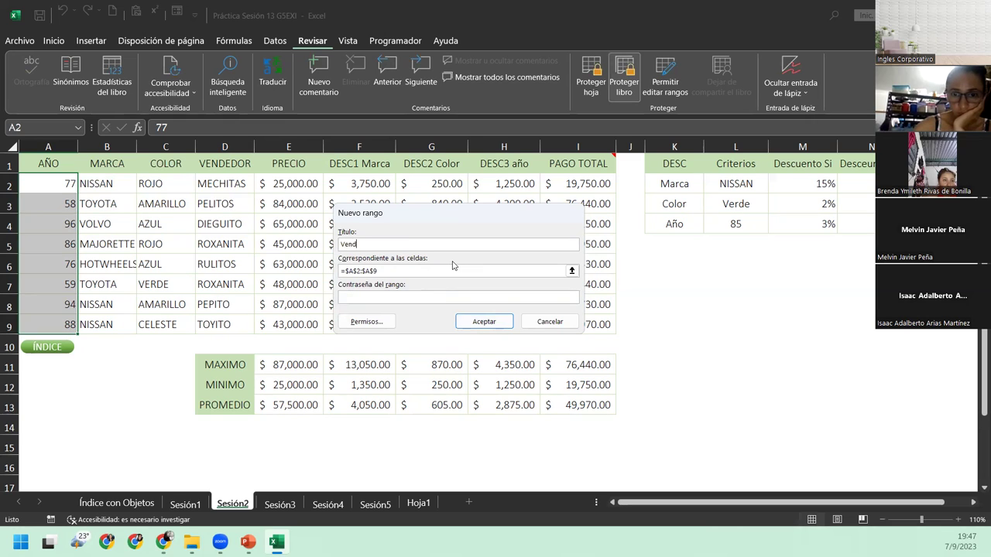
text(or)
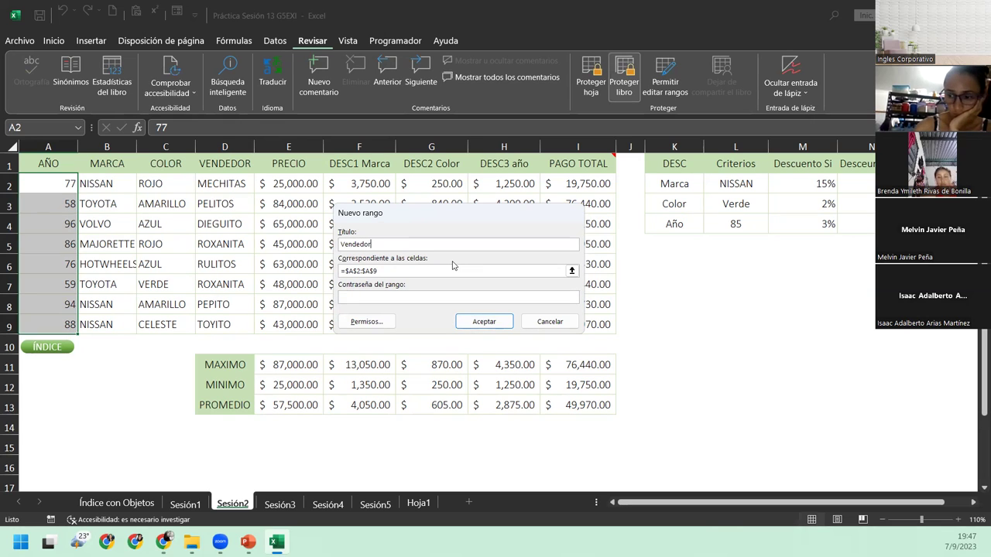
click(435, 270)
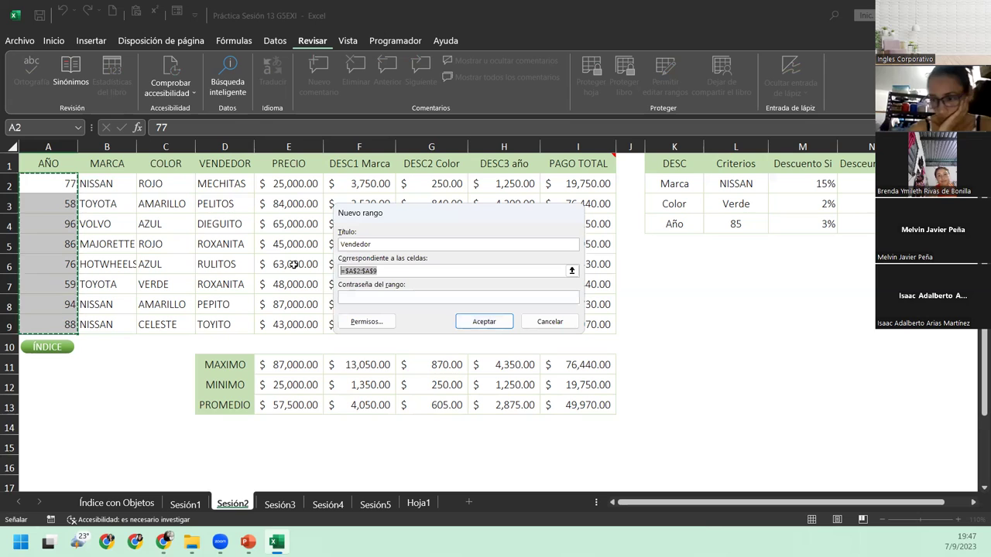
drag(226, 184, 232, 325)
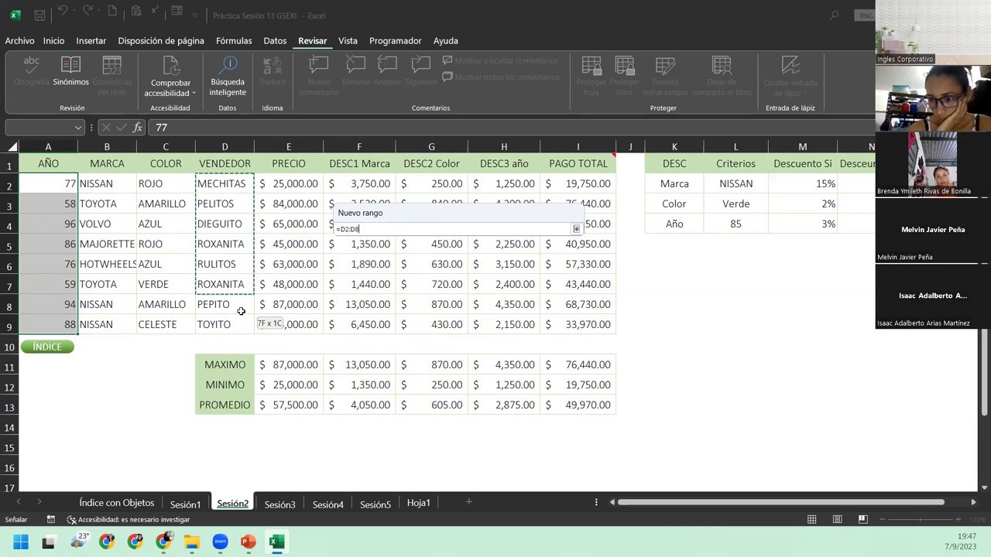
click(484, 321)
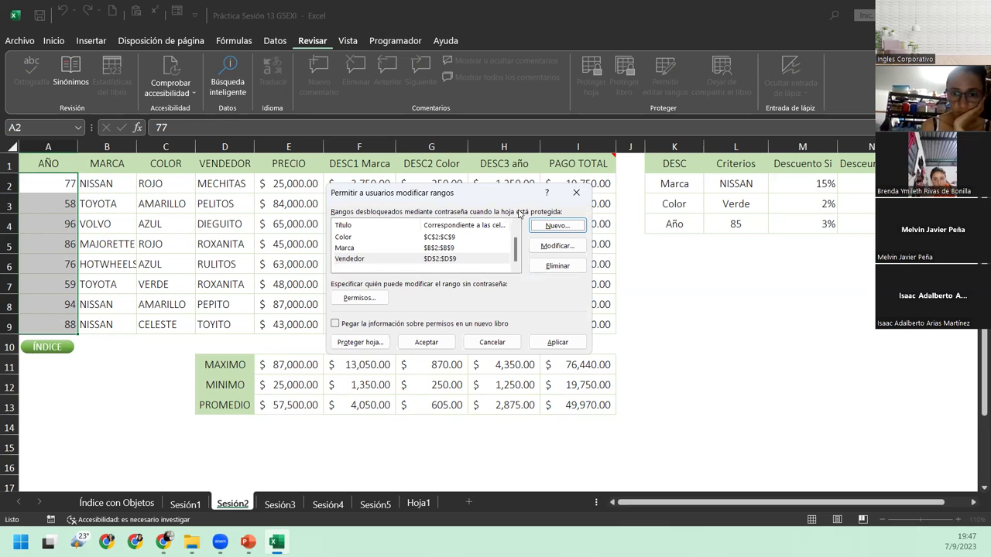
- Add a Precio range covering the PRECIO values in column E
click(558, 225)
text(Preci)
key(Tab)
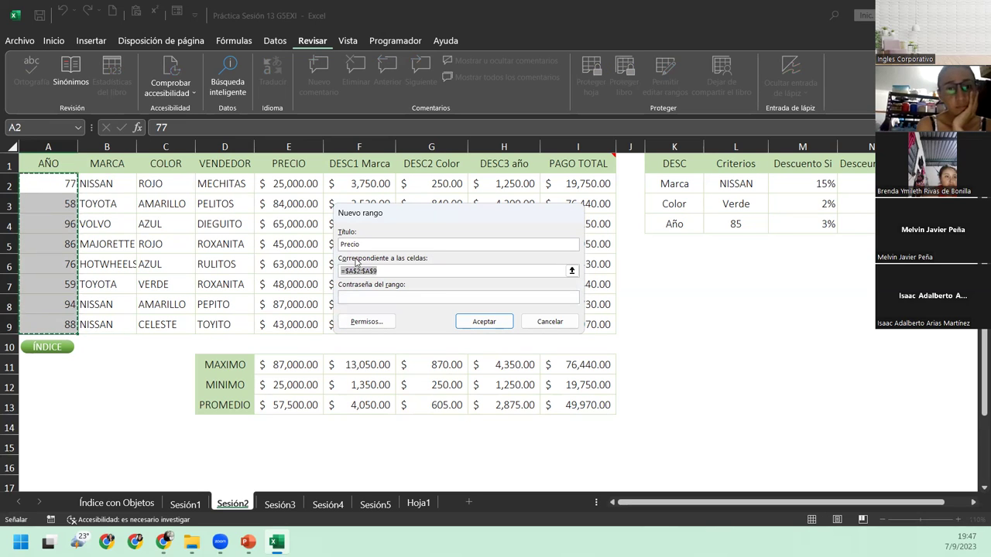
drag(286, 185, 305, 328)
click(484, 322)
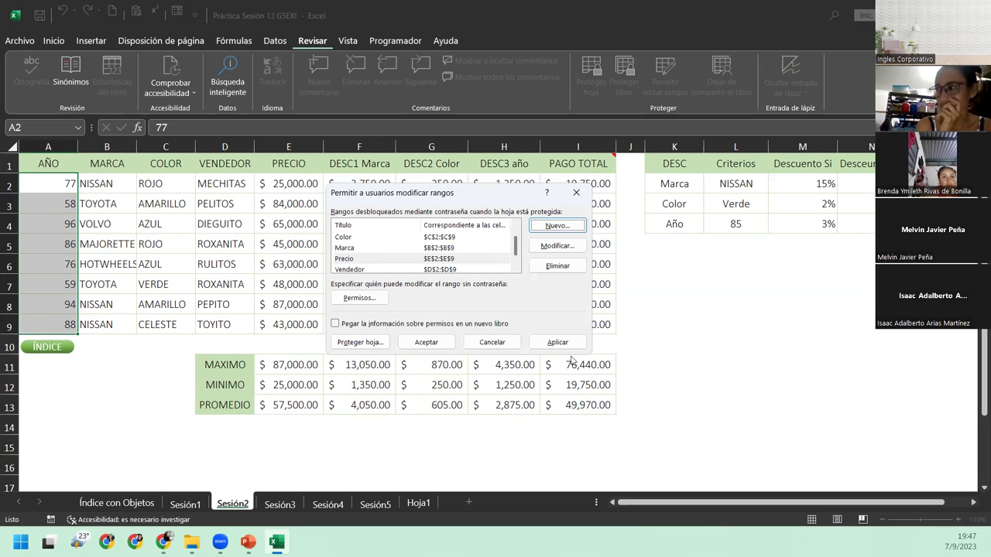
- Review the five defined editable ranges in the list, then close the dialog
click(387, 247)
click(437, 236)
click(444, 249)
click(445, 258)
click(445, 268)
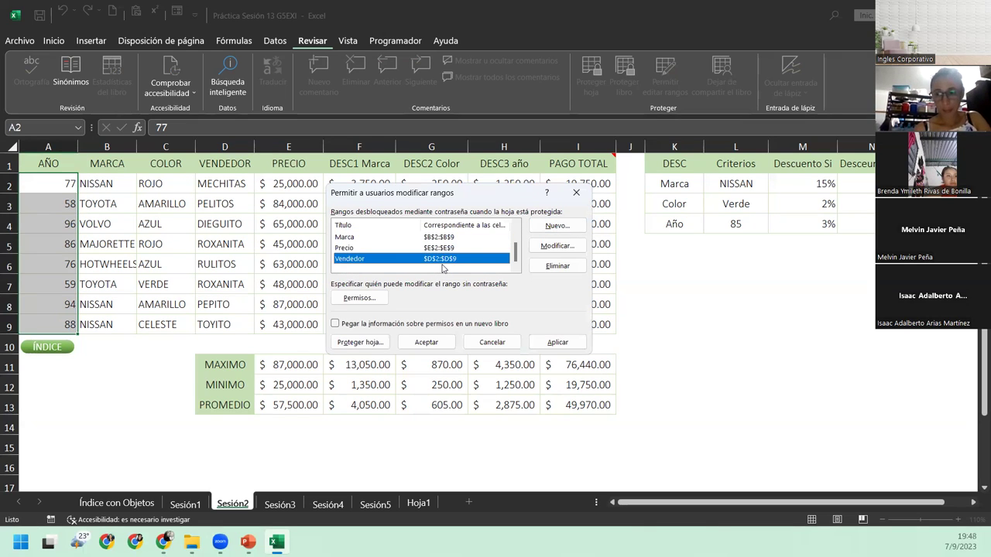
scroll(444, 267, down, 1)
scroll(438, 265, up, 1)
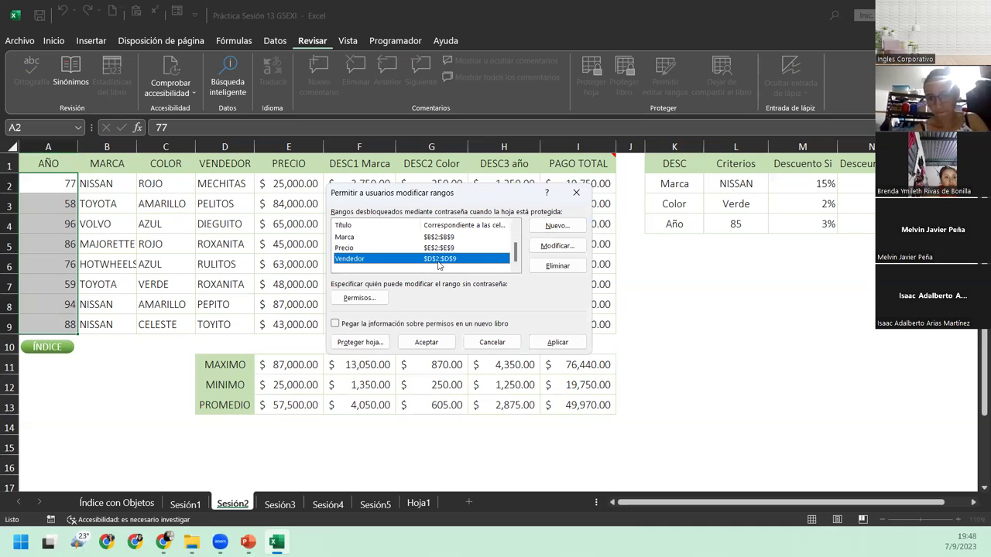
scroll(438, 266, up, 2)
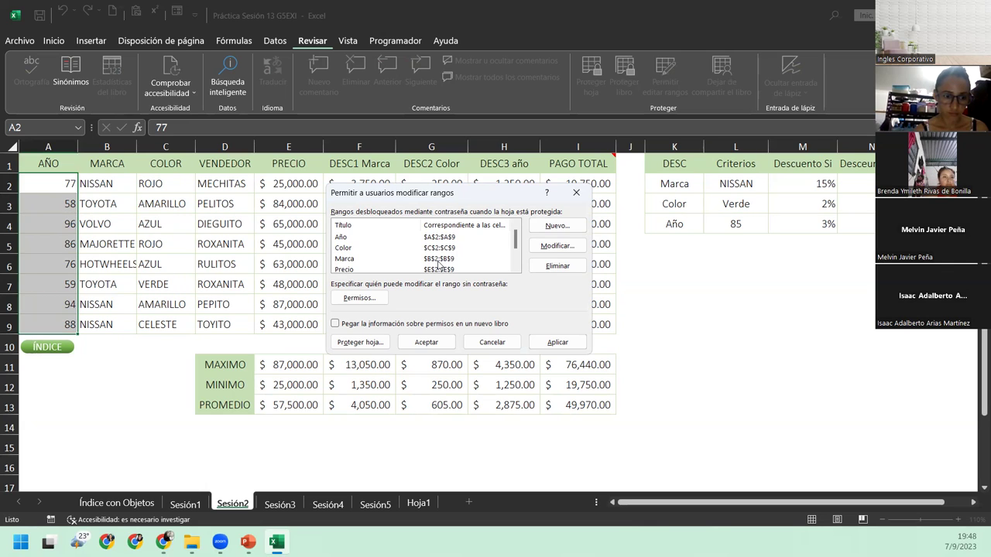
click(575, 193)
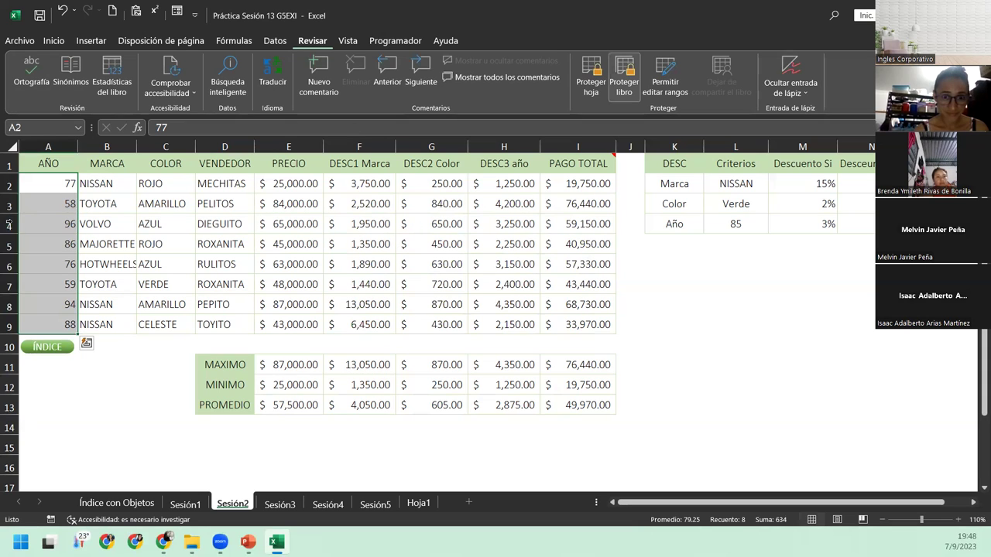
- Select A2, reopen and close the editable ranges list, then flip to Sesión1 and back to Sesión2
click(62, 187)
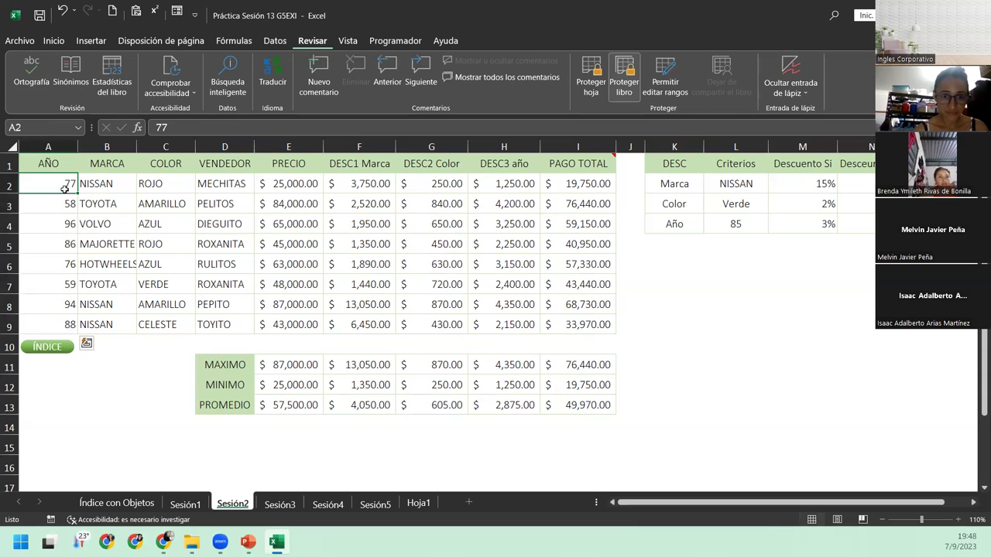
click(662, 76)
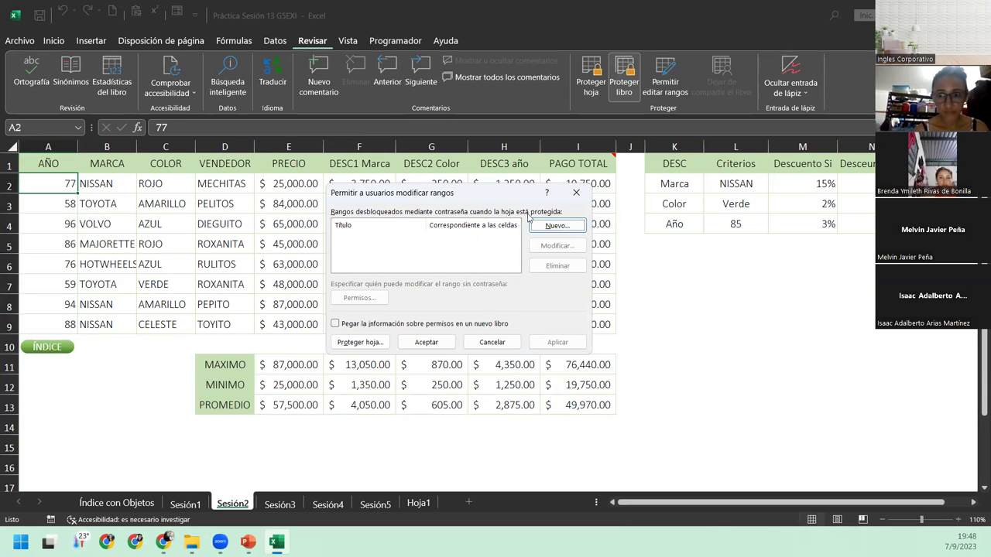
click(577, 193)
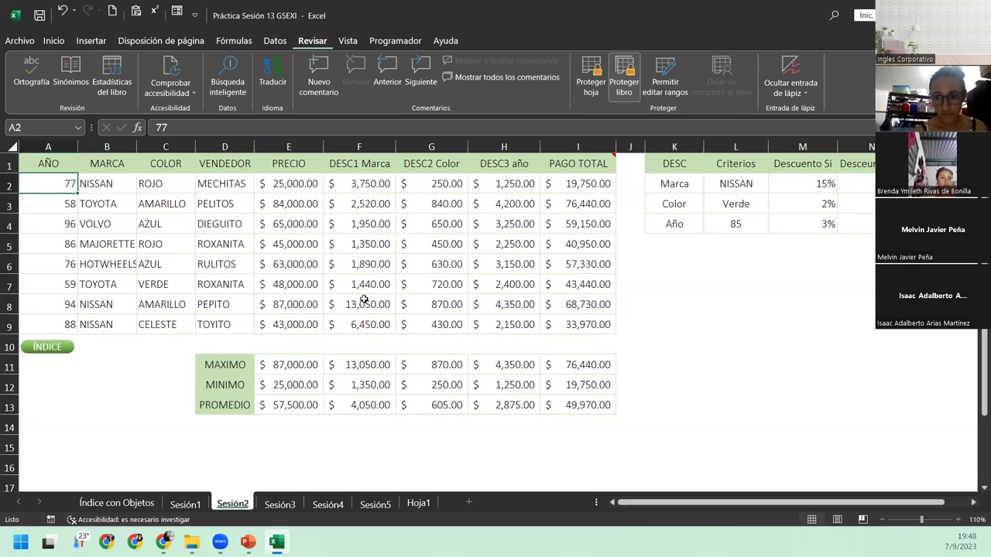
click(185, 504)
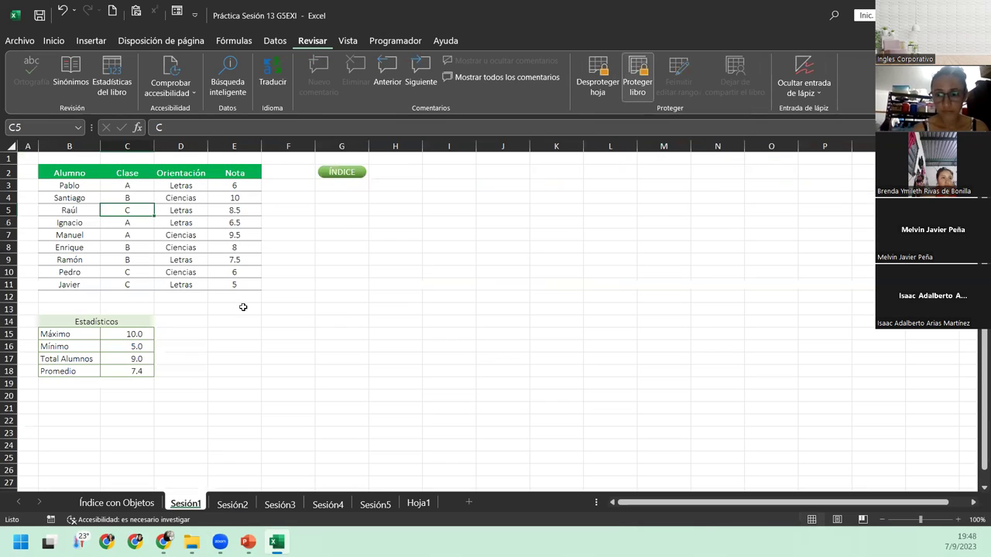
click(233, 504)
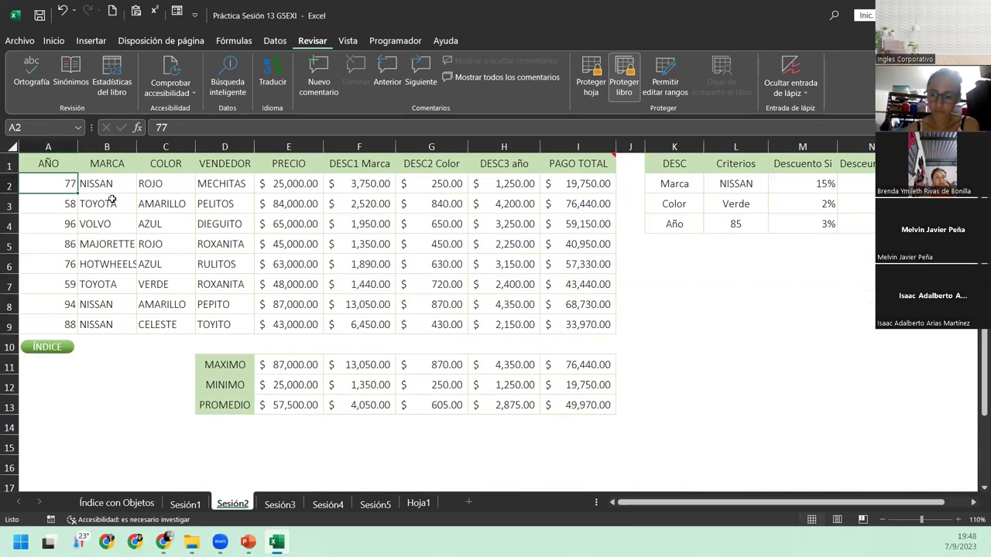
- Select columns A through E and cell A2, then reopen and close the editable ranges list
click(48, 147)
click(107, 146)
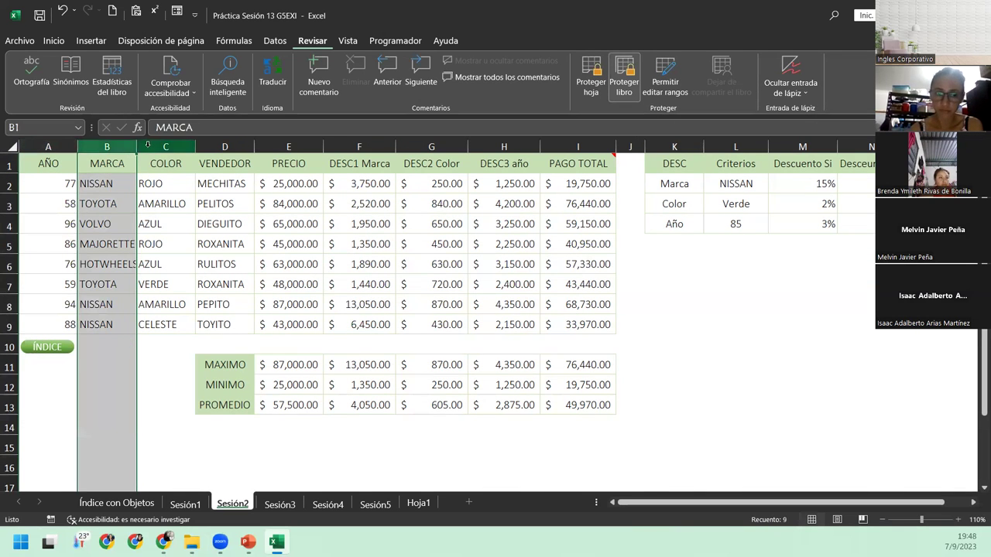
click(151, 146)
click(224, 147)
click(288, 146)
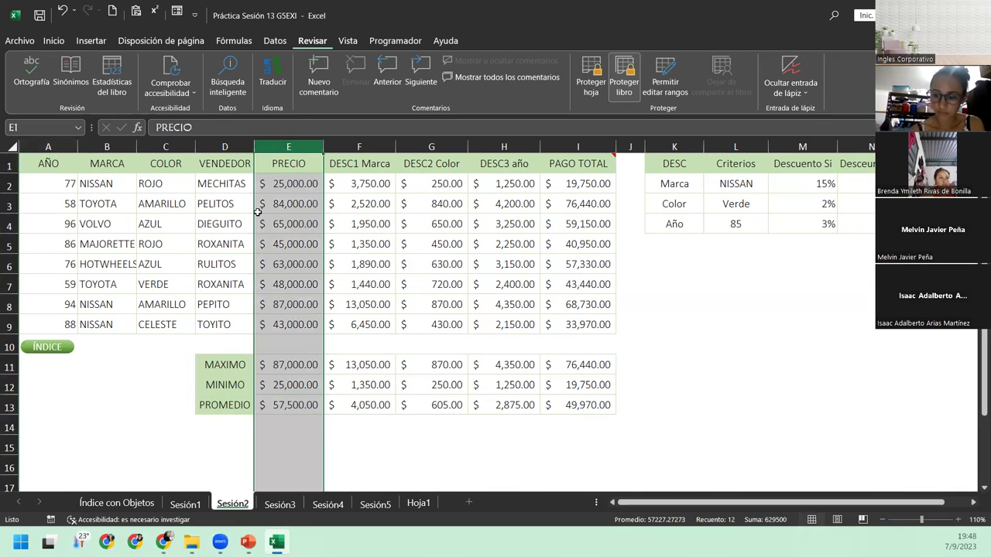
click(47, 189)
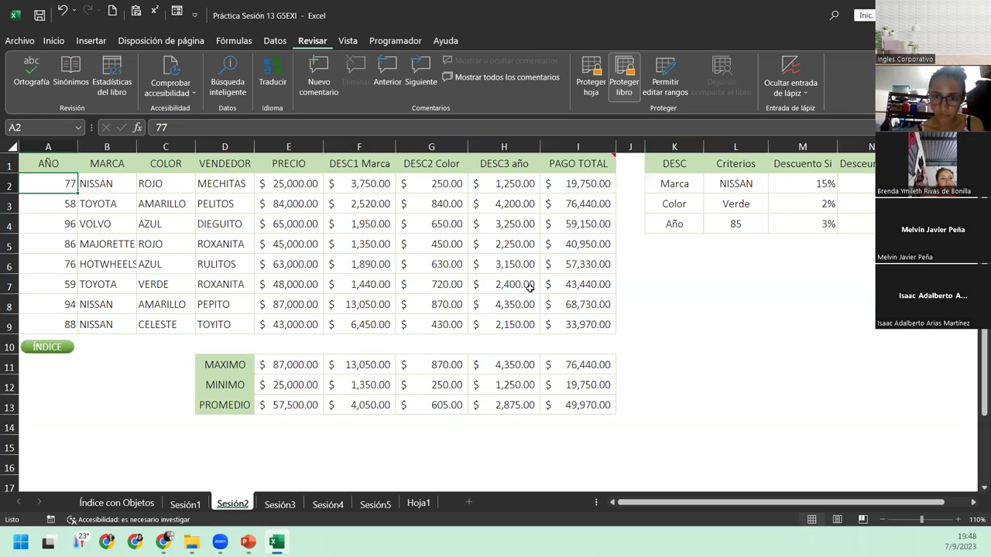
click(658, 70)
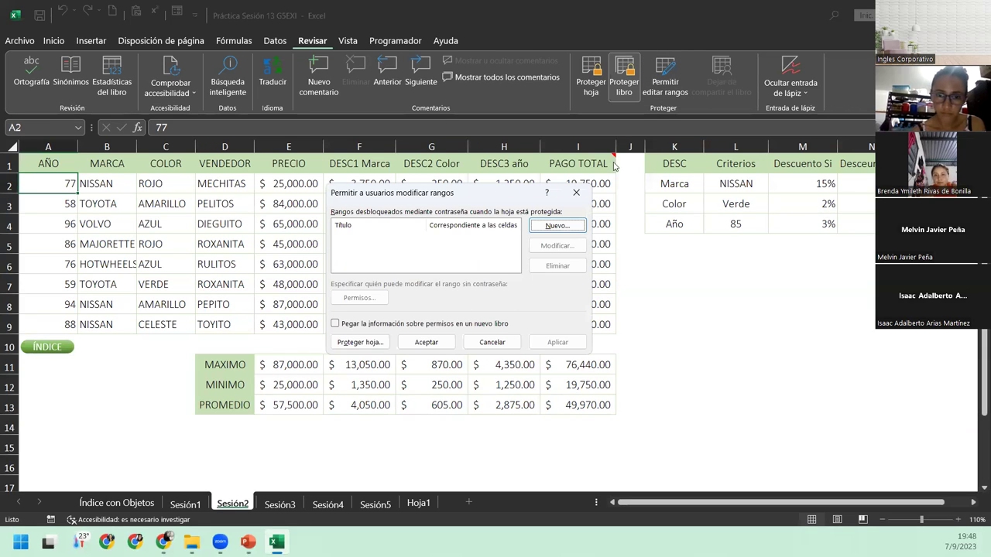
click(578, 193)
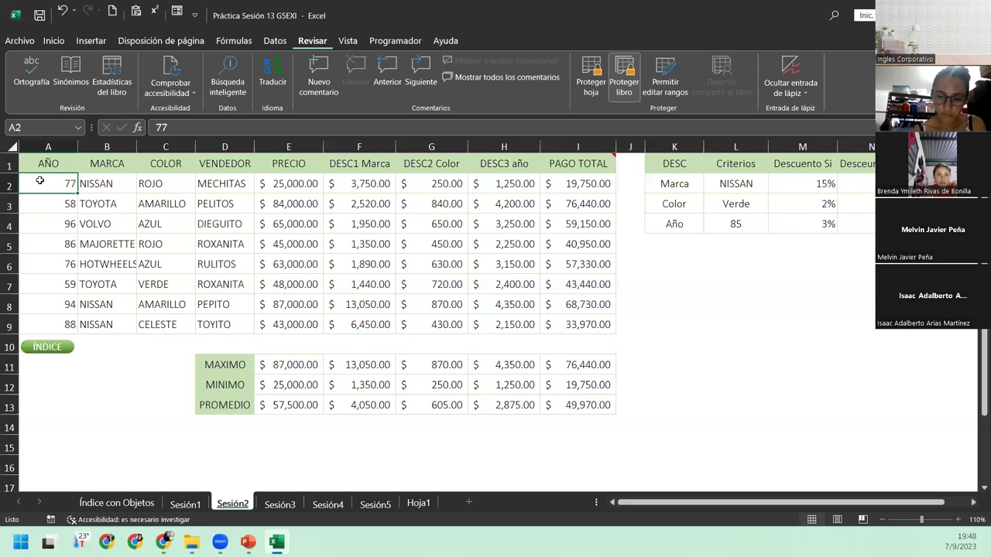
drag(38, 181, 39, 324)
click(288, 184)
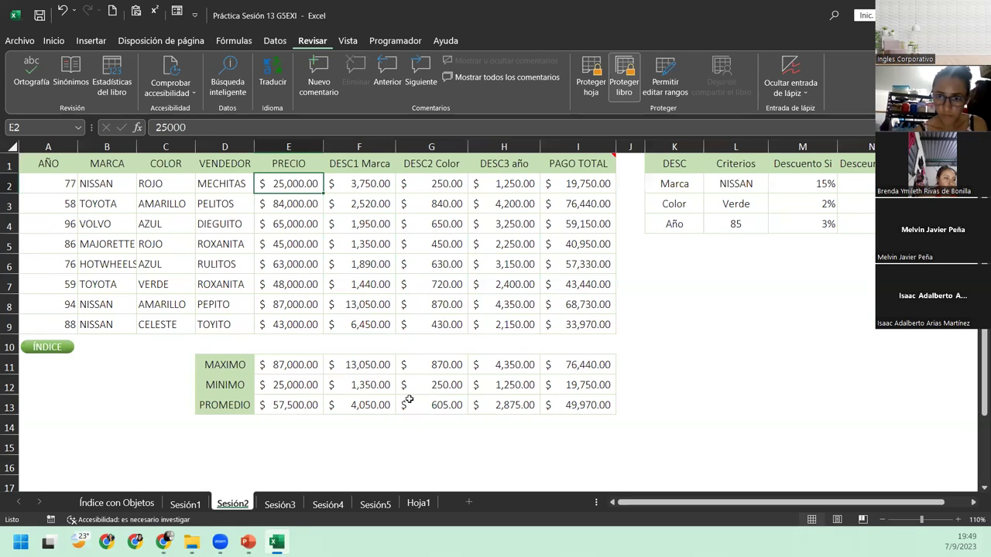
- Protect the Sesión2 sheet by entering and confirming a sheet password
click(591, 78)
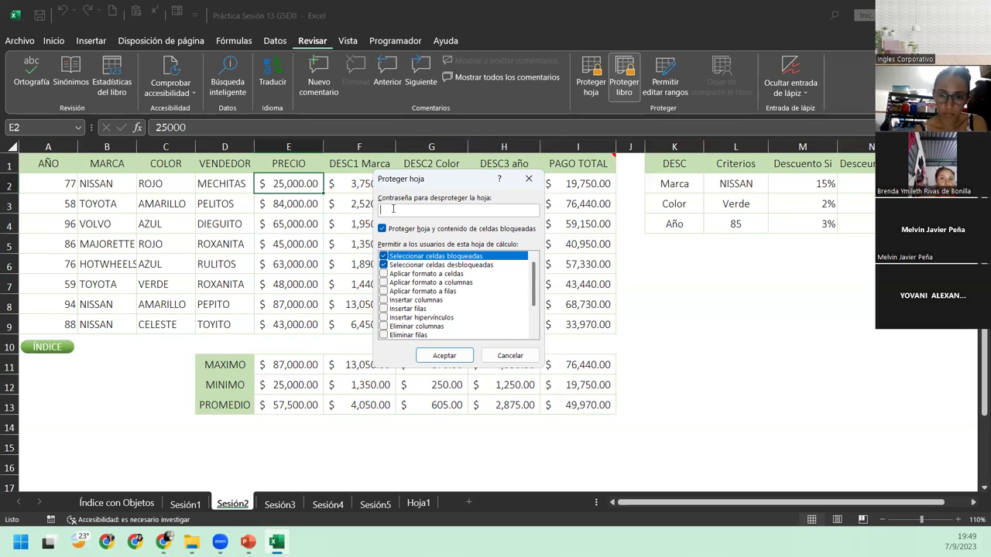
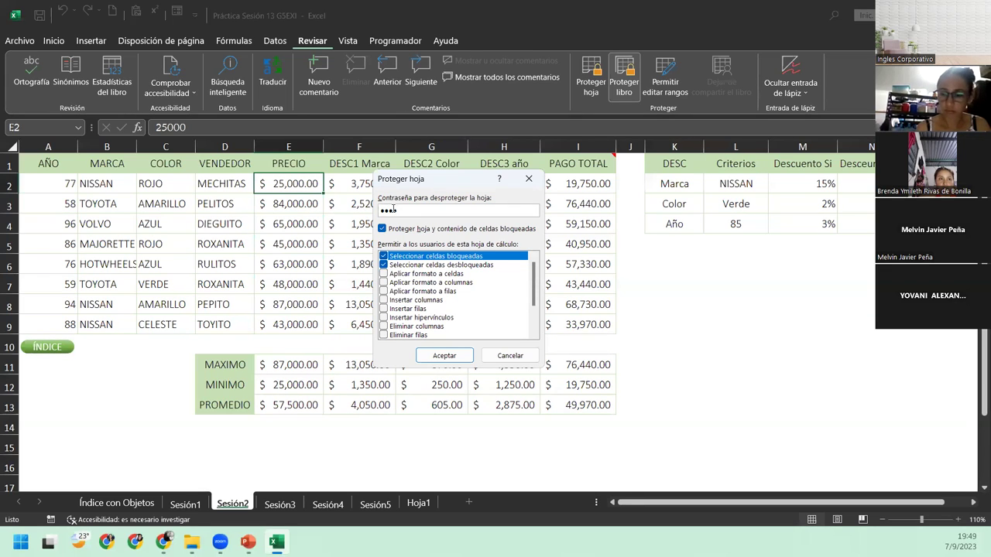
key(Return)
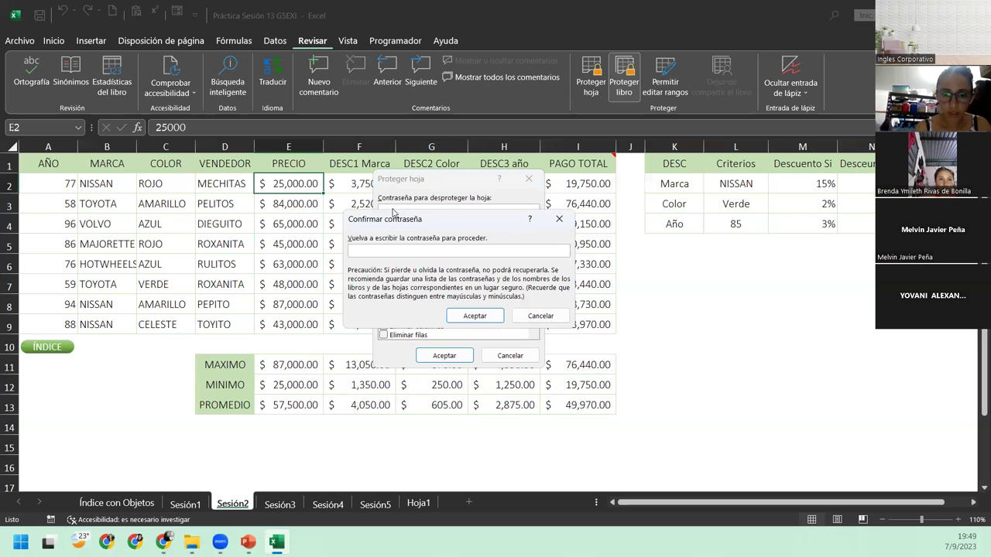
text(4)
key(Return)
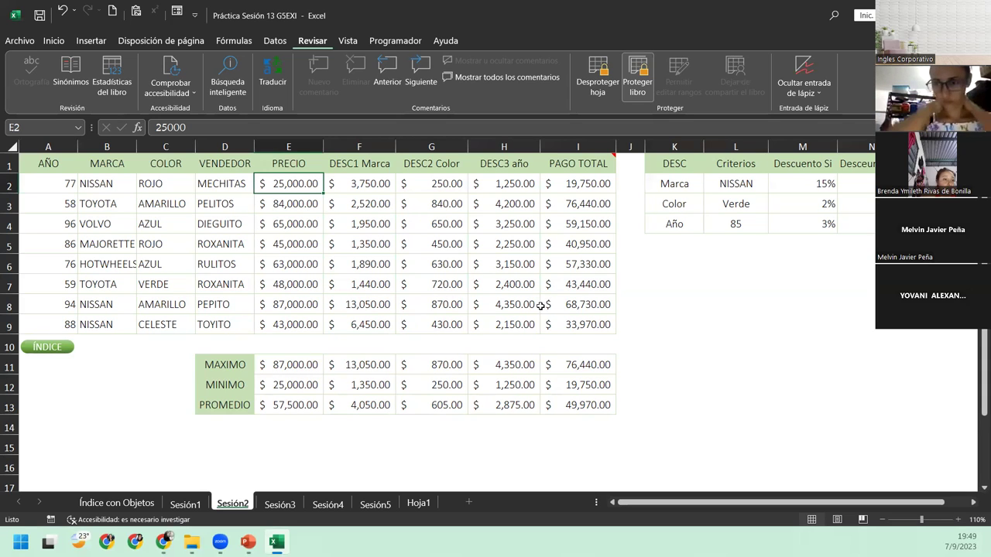
- Inspect cells F2–F9, E3, G8, G9 and E10 on protected Sesión2, then switch to Sesión3
click(357, 204)
click(357, 223)
click(319, 198)
click(350, 184)
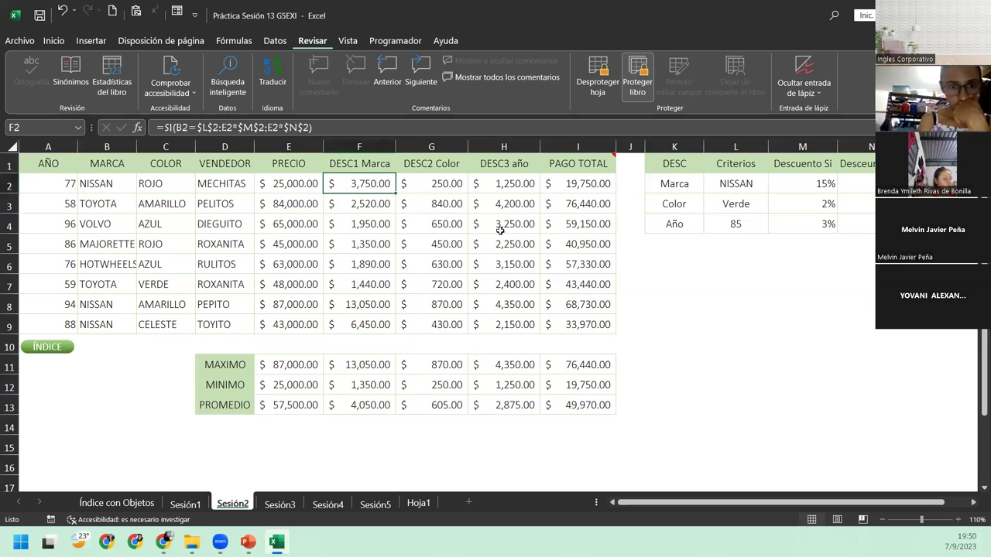
click(460, 305)
click(460, 322)
click(378, 322)
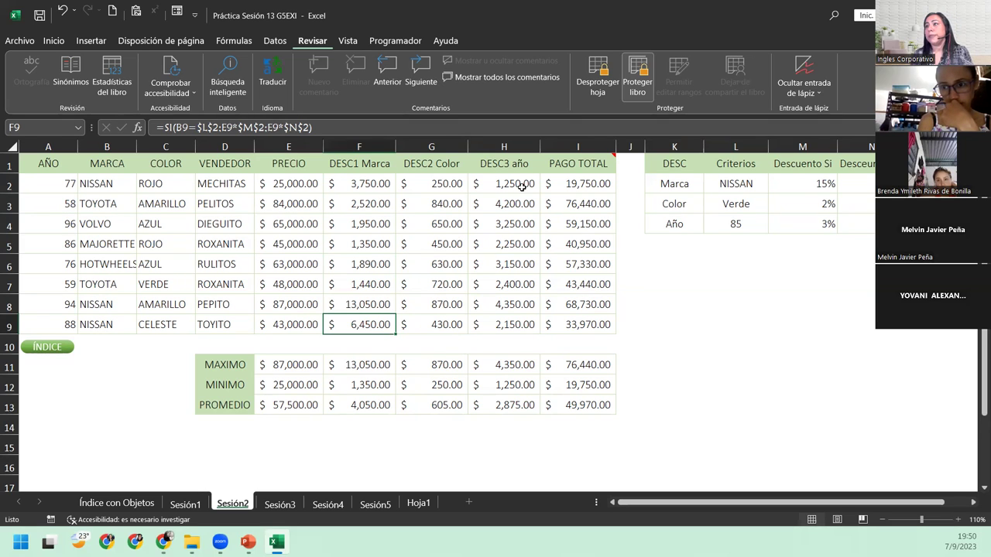
click(295, 336)
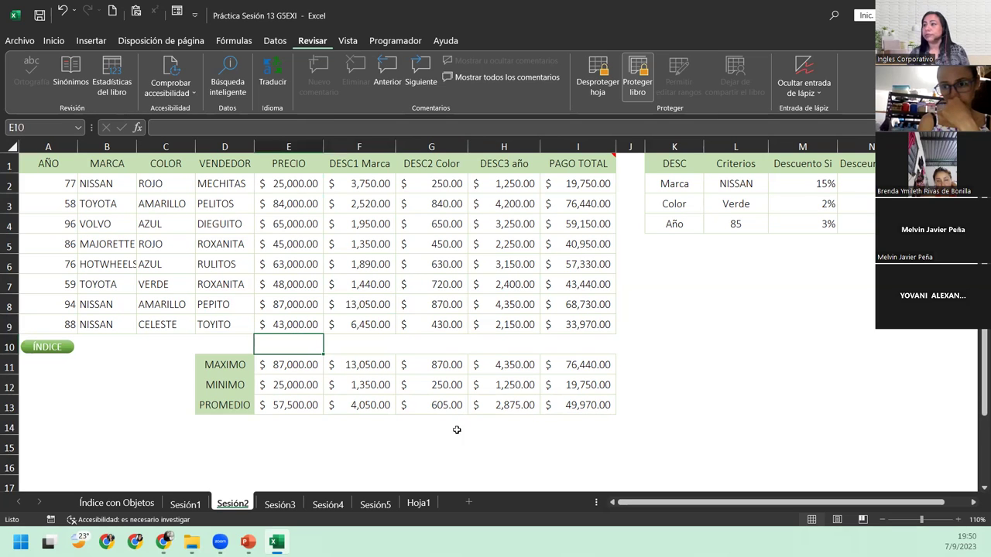
click(278, 504)
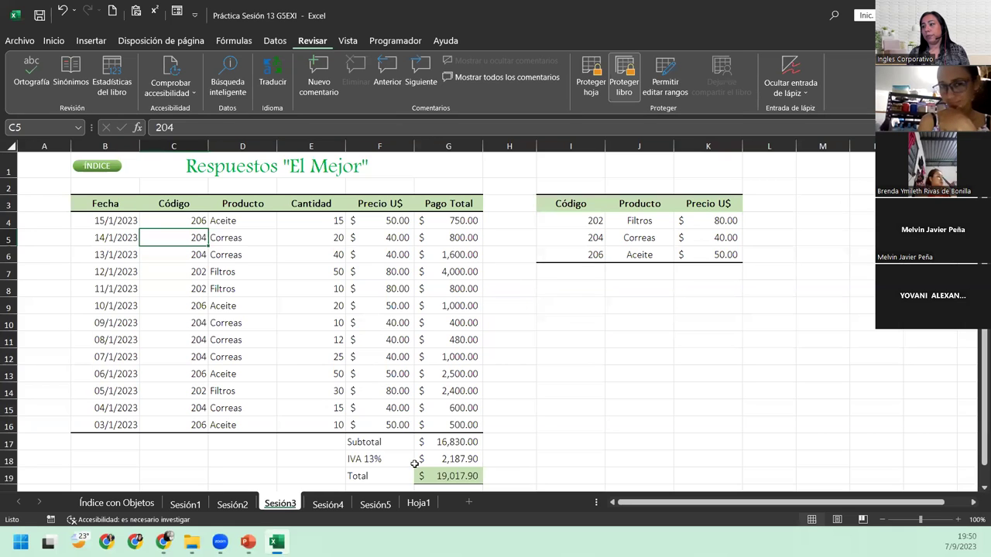
- Go via the Sesión4 sheet to the Sesión5 sheet with the multiplication table
click(328, 504)
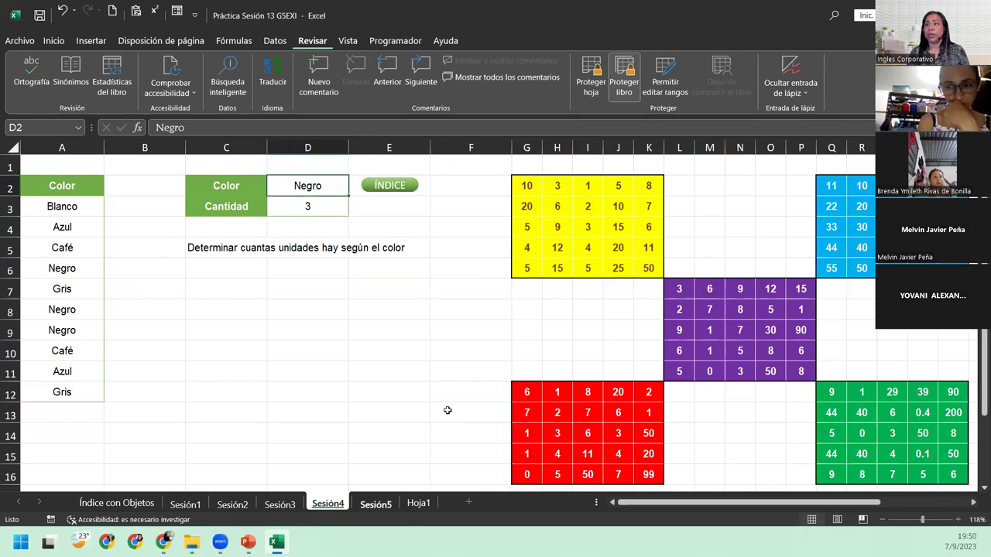
click(374, 504)
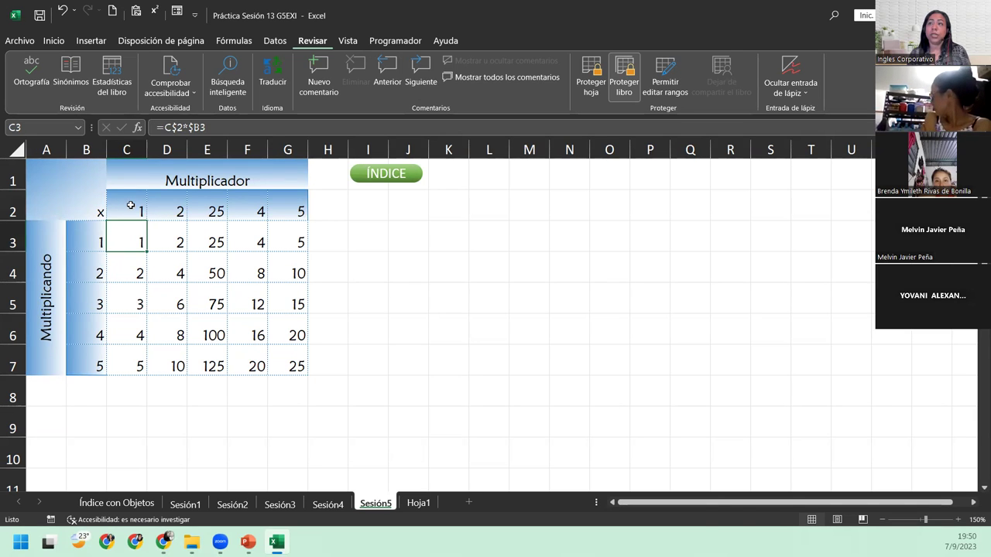
drag(138, 205, 299, 216)
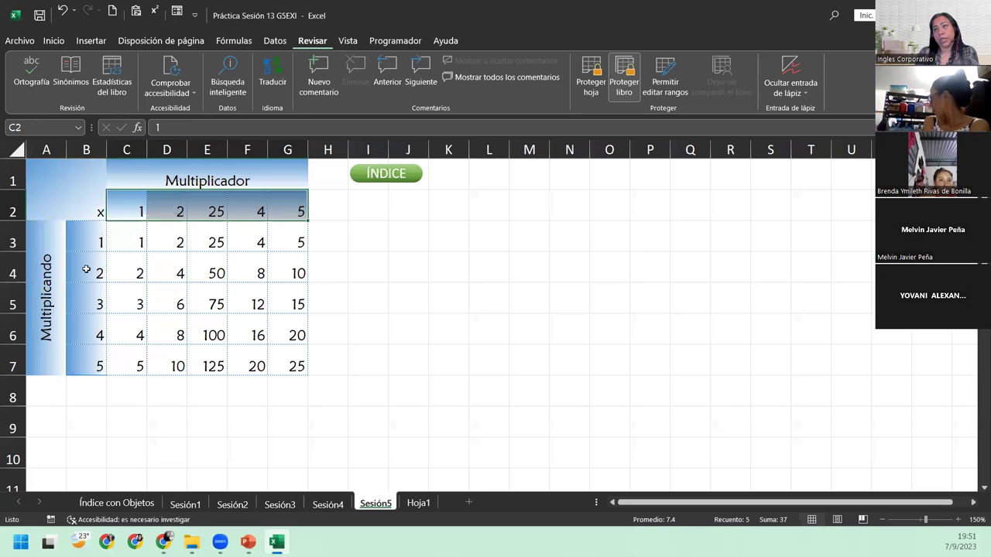
drag(87, 233, 85, 371)
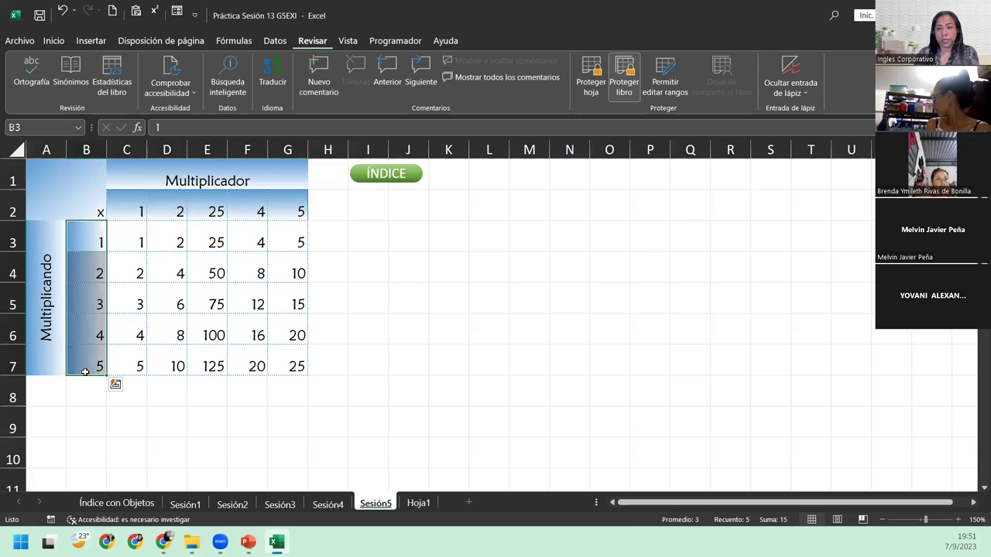
click(216, 200)
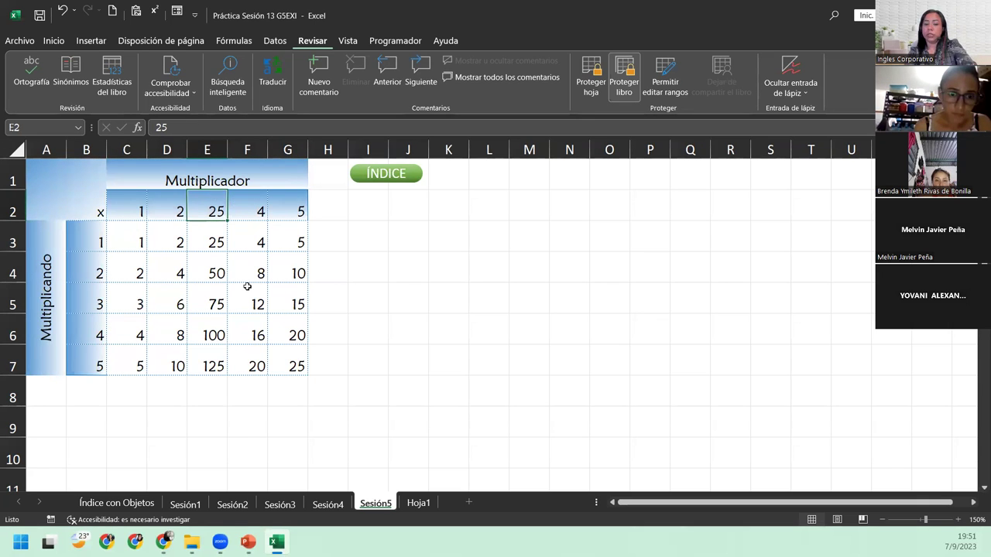
text(3)
key(Return)
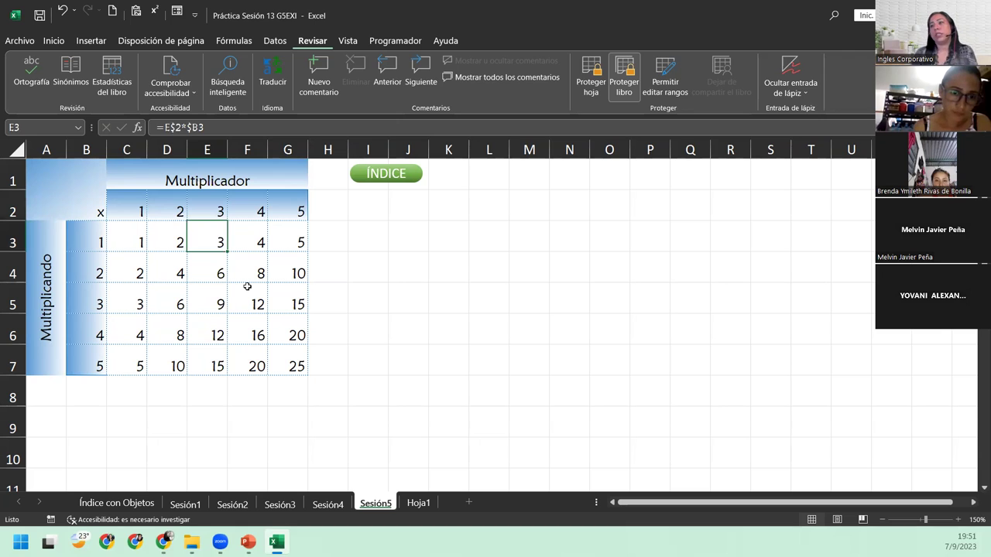
click(119, 243)
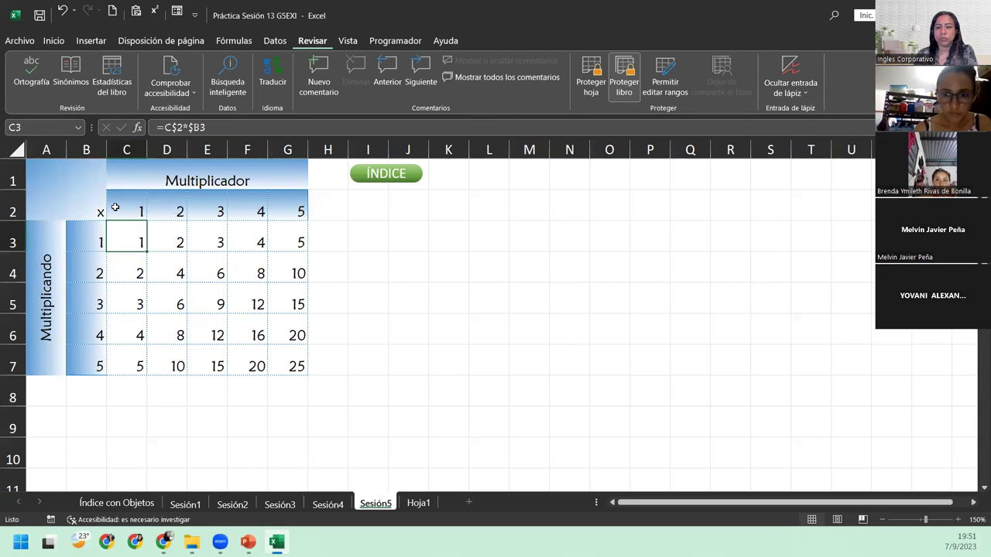
click(126, 179)
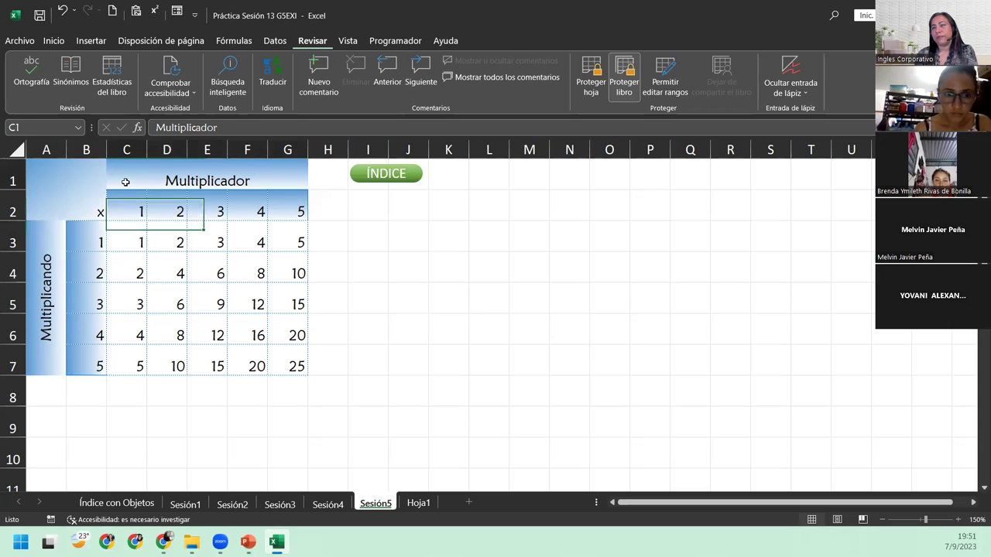
click(57, 170)
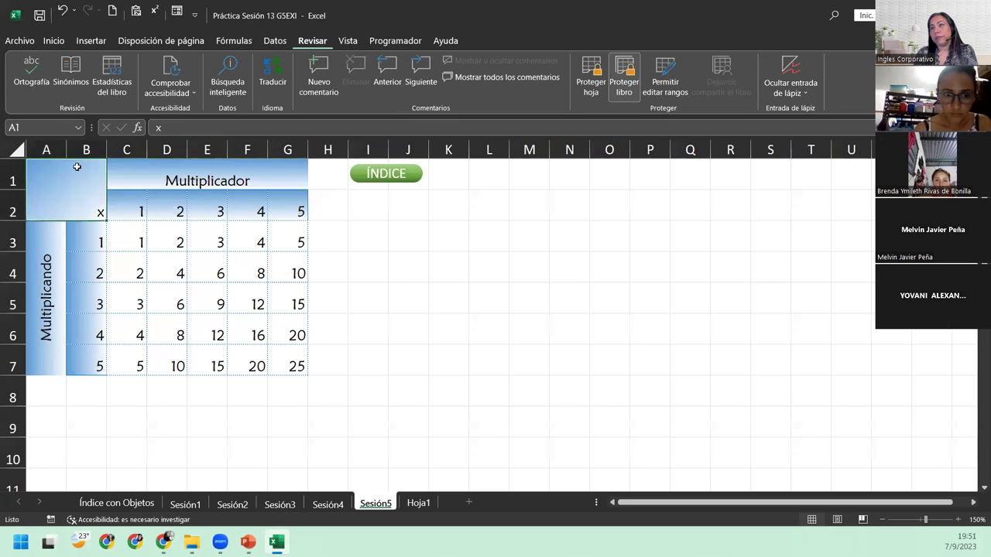
click(140, 199)
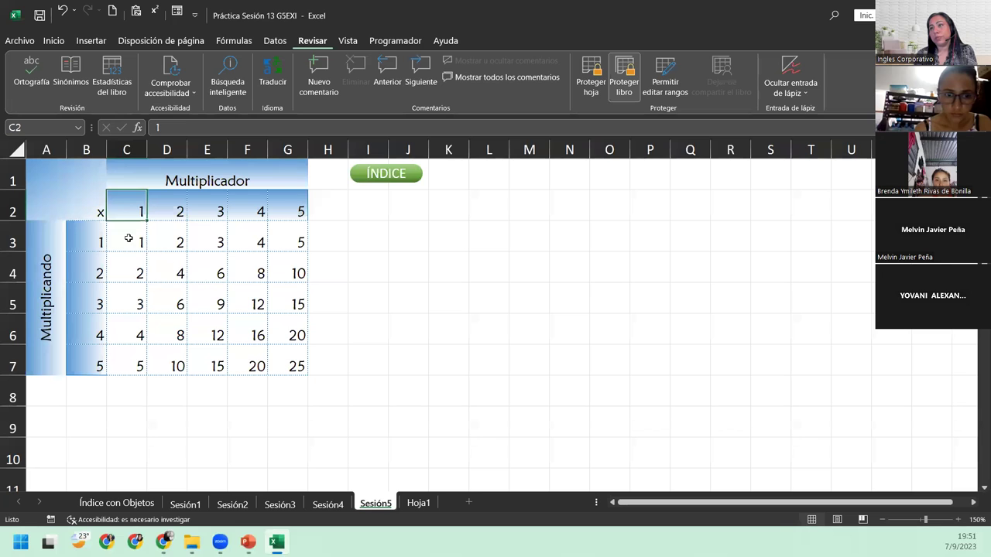
drag(129, 238, 281, 352)
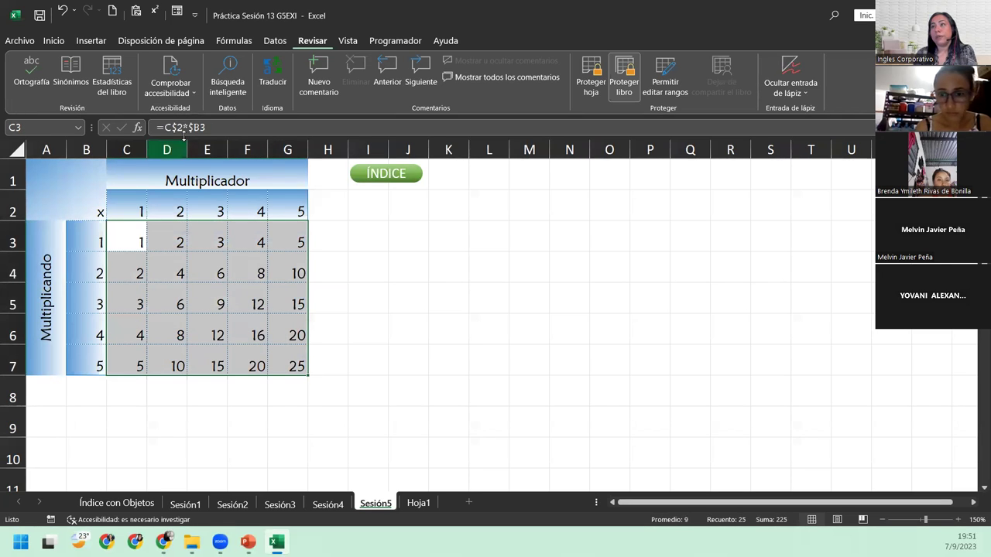
click(128, 242)
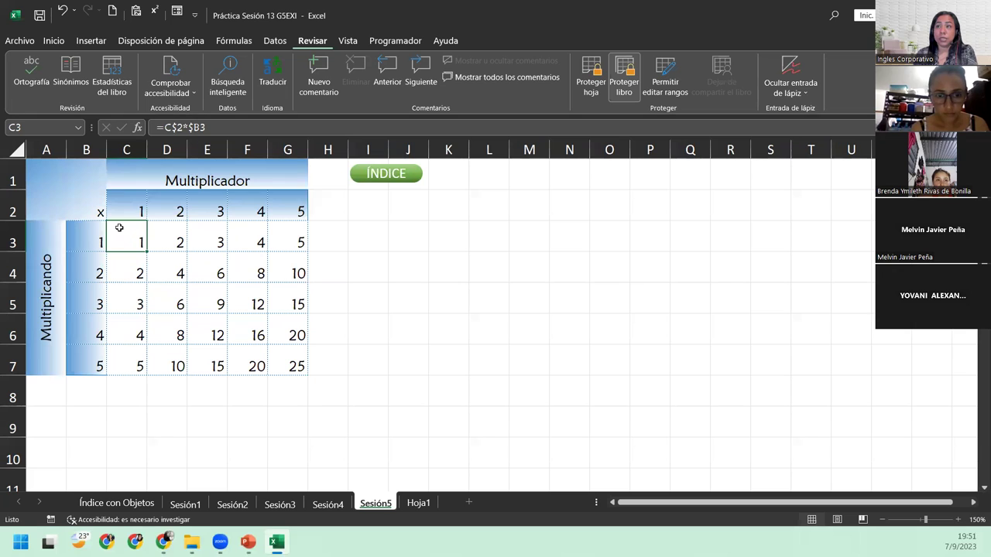
drag(124, 206, 300, 207)
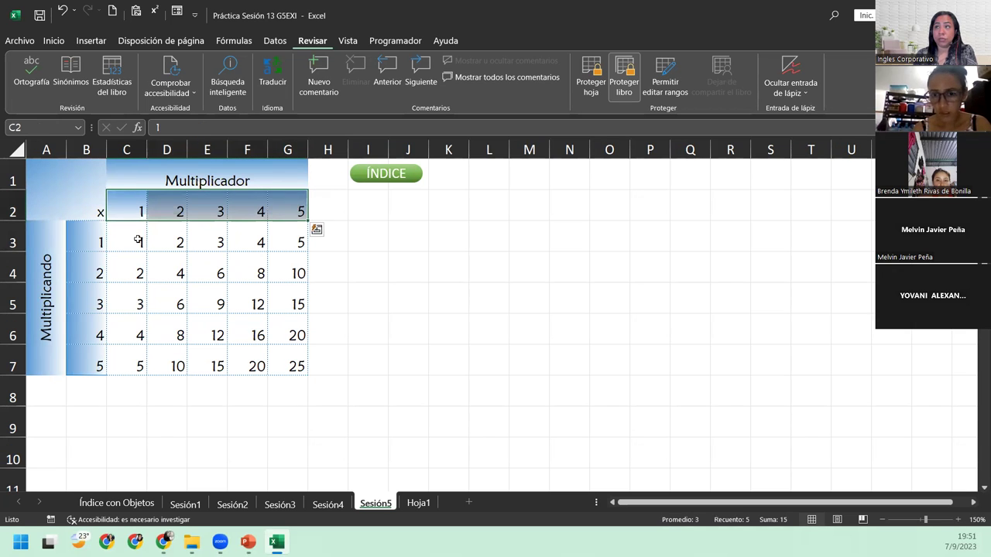
drag(89, 239, 89, 369)
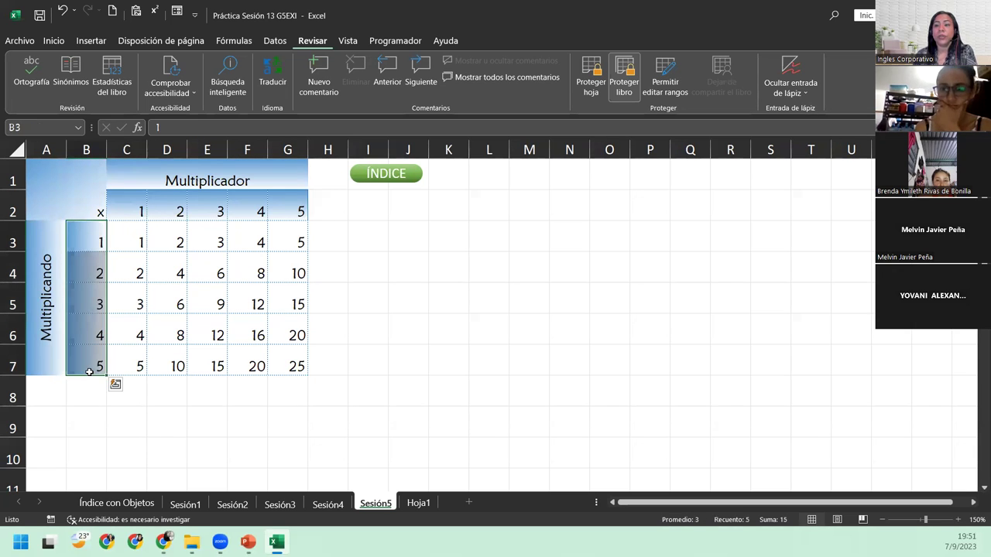
drag(128, 205, 300, 207)
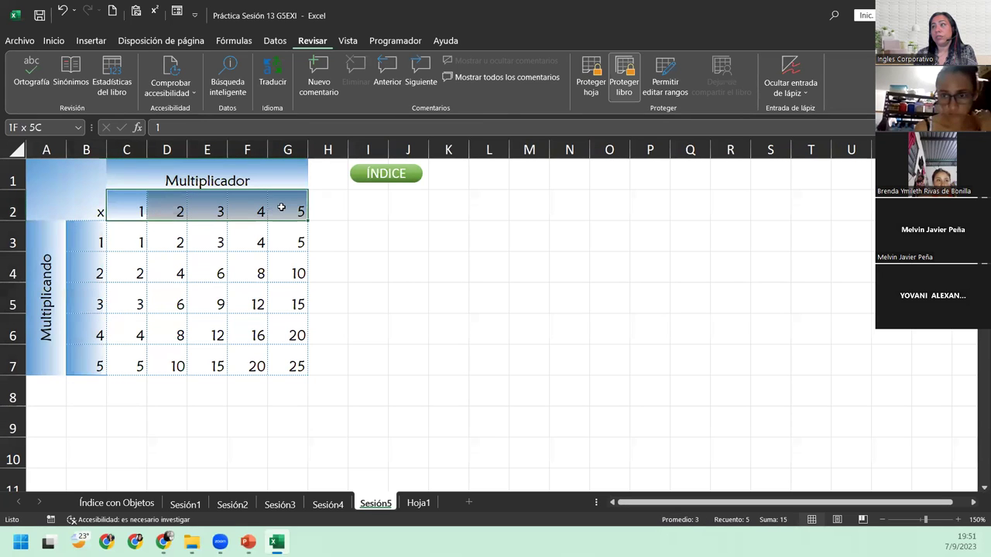
- Add a password-protected editable range named Multiplicador for $C$2:$G$2 and apply it
click(666, 71)
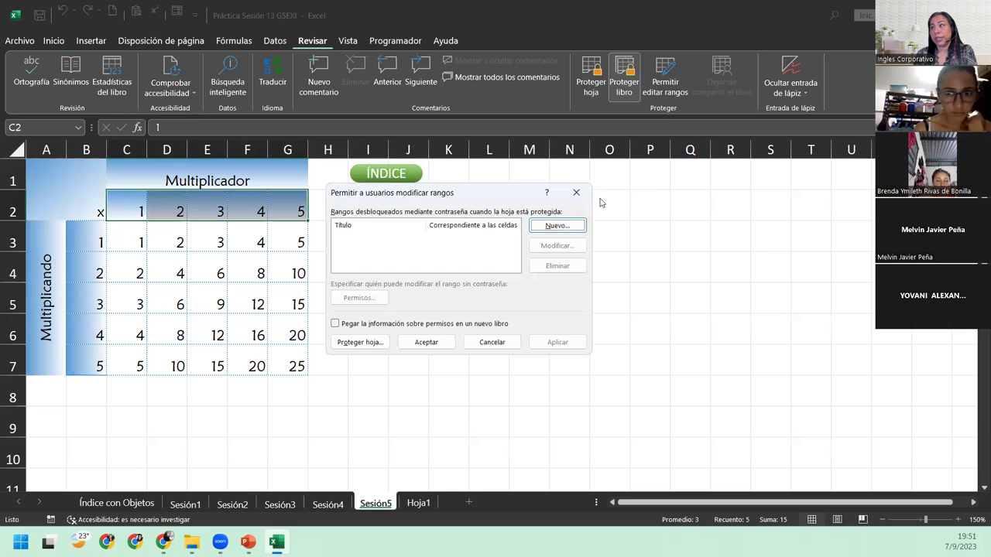
click(557, 226)
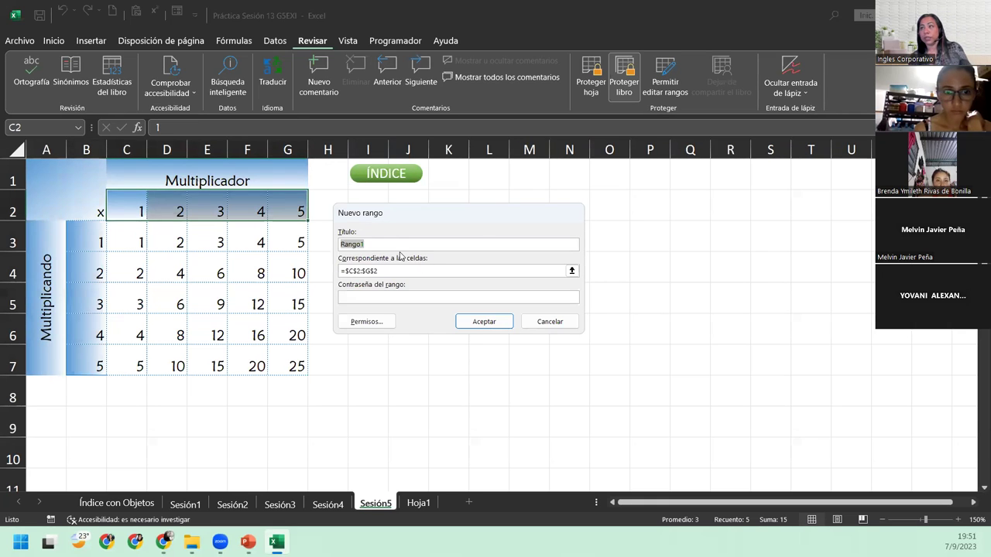
text(Multiplicador)
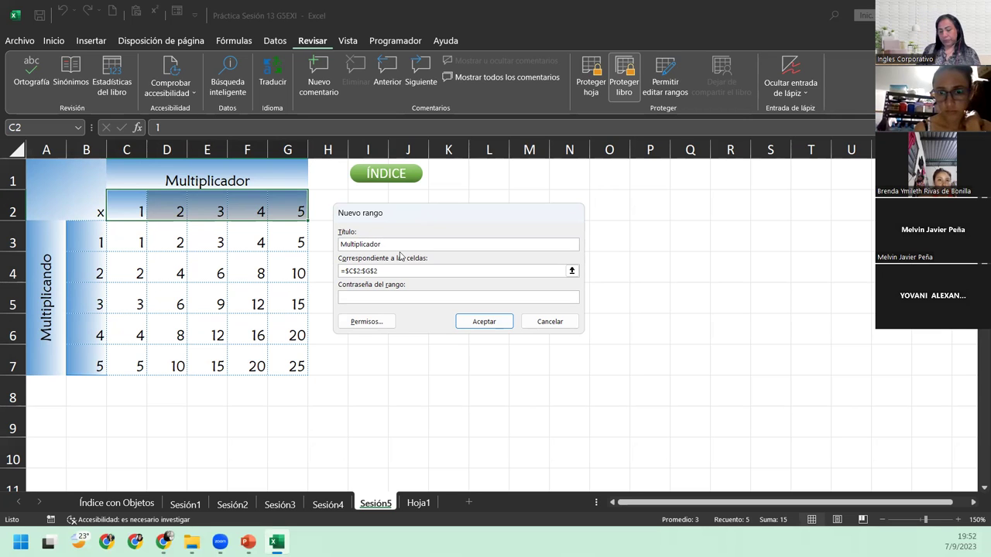
click(369, 295)
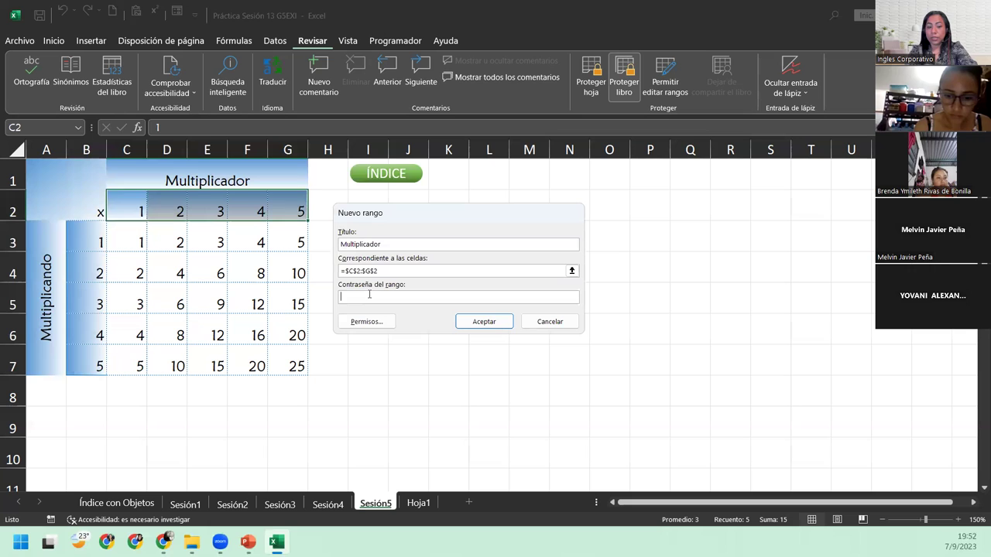
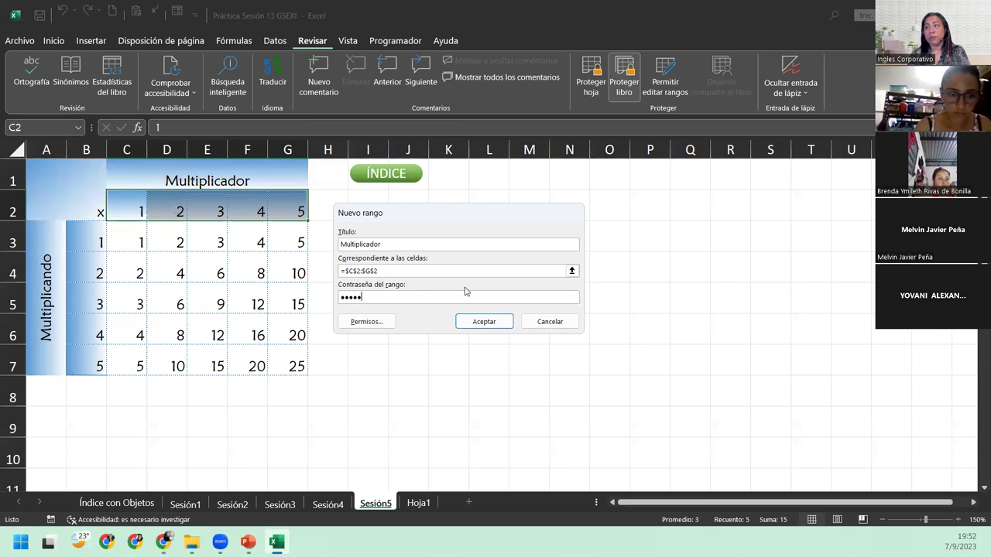
click(472, 322)
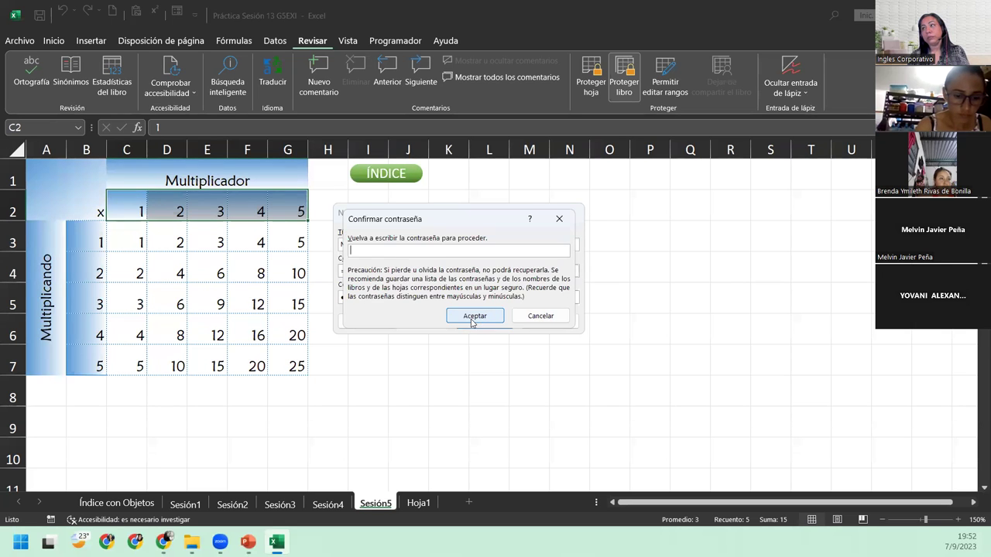
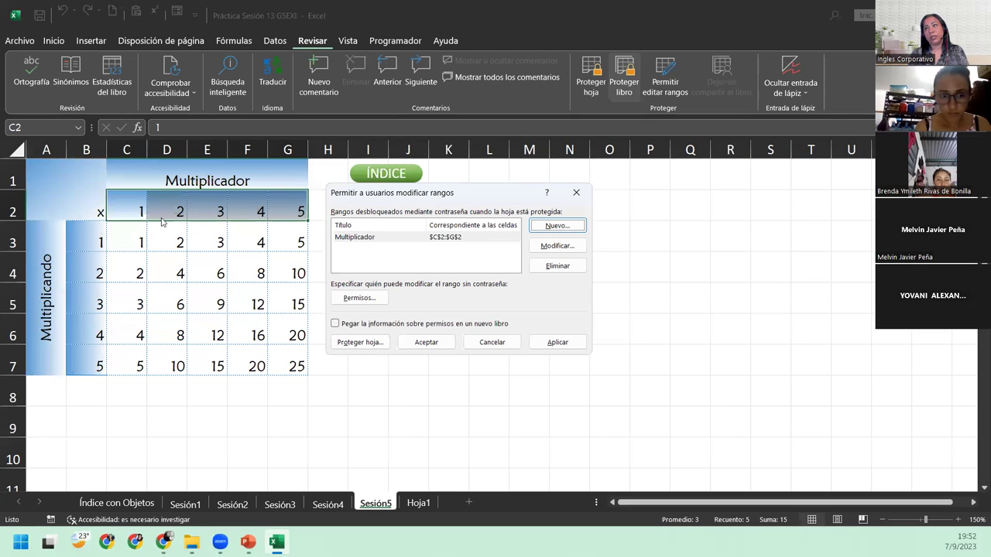
click(557, 343)
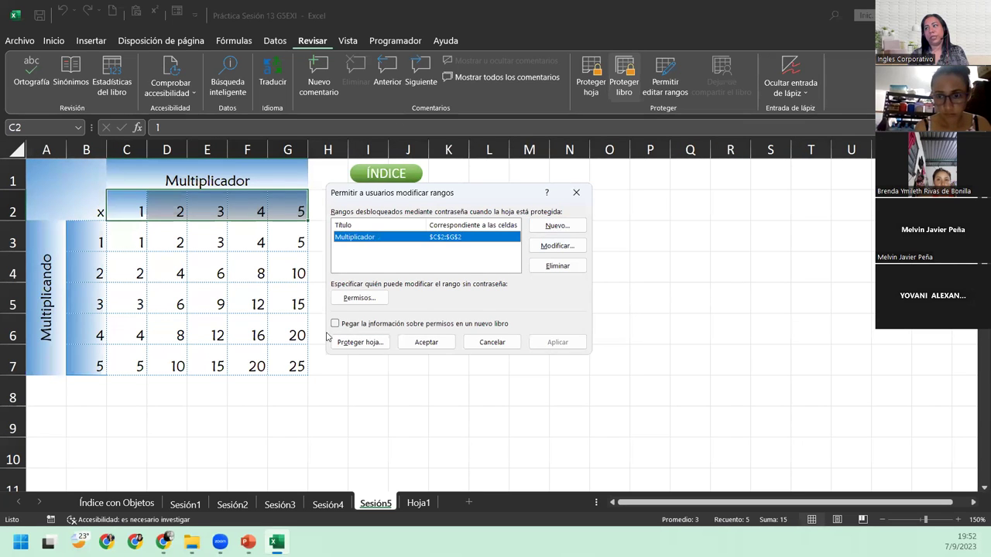
click(576, 192)
click(138, 209)
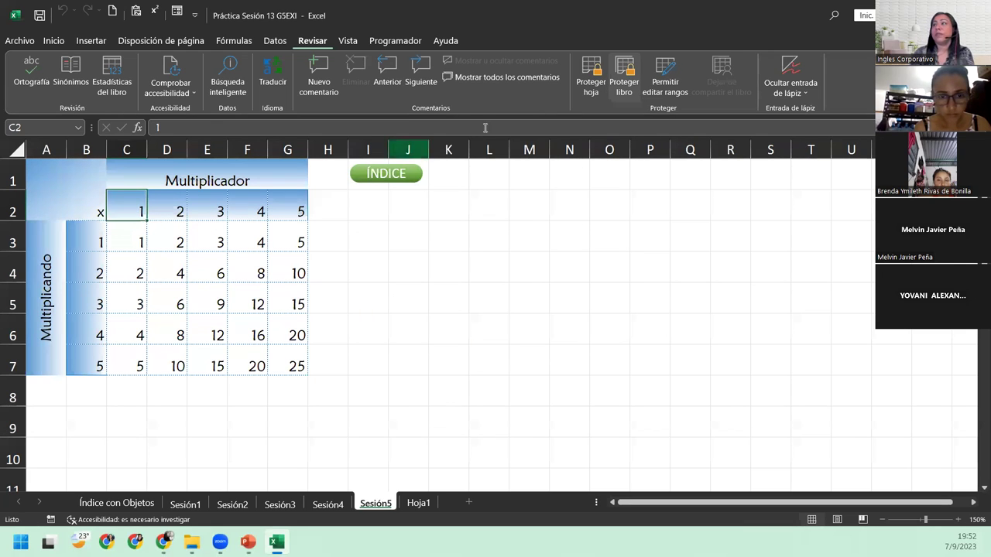
- Protect the Sesión5 sheet with a password, entering and confirming it
click(591, 81)
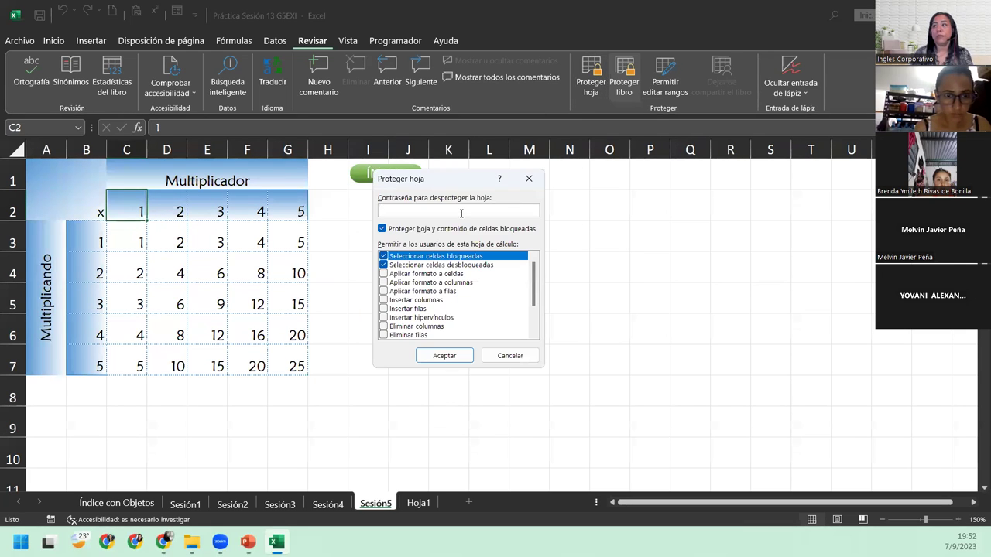
key(Return)
key(Return)
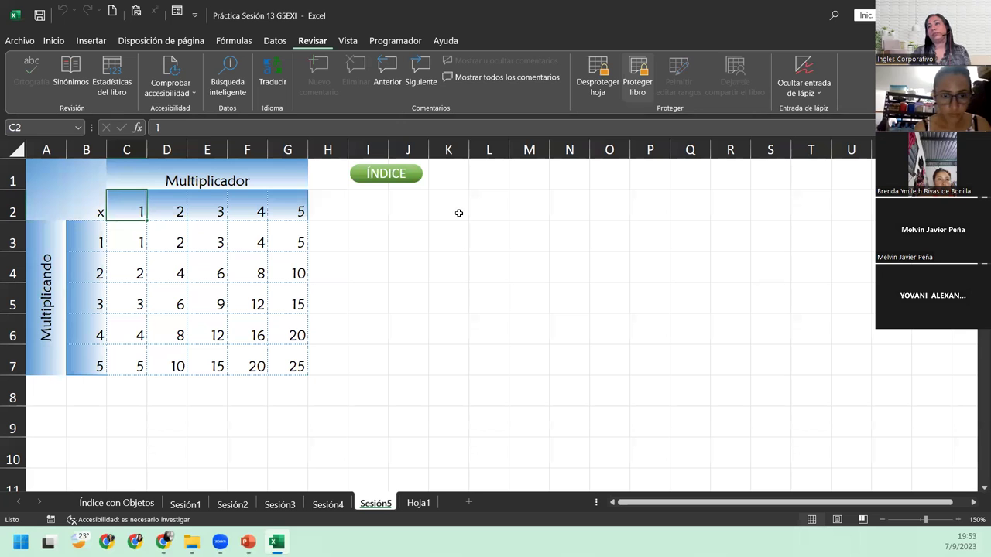
- Test that locked cells B3 and C4 now refuse edits, dismissing the warnings
click(127, 232)
click(91, 235)
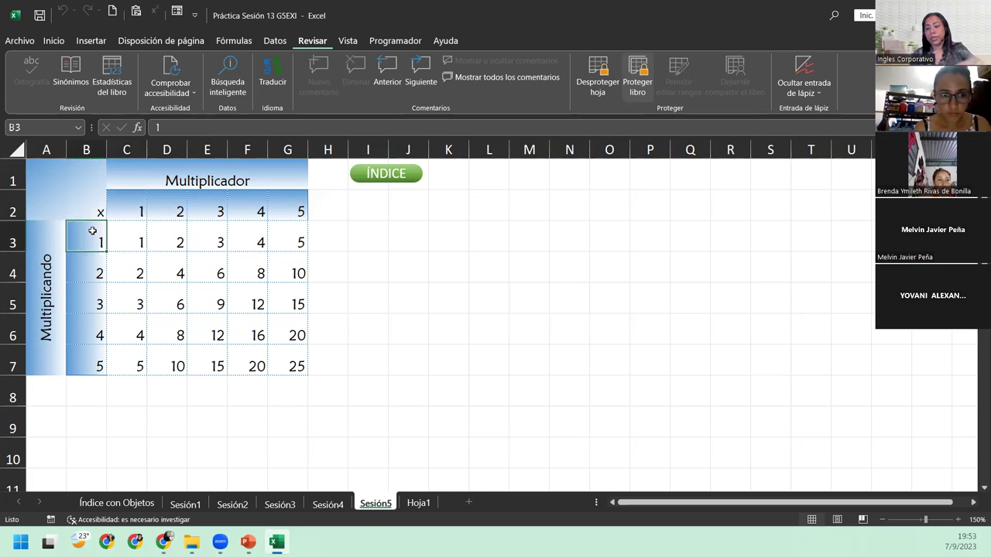
double_click(91, 235)
key(Return)
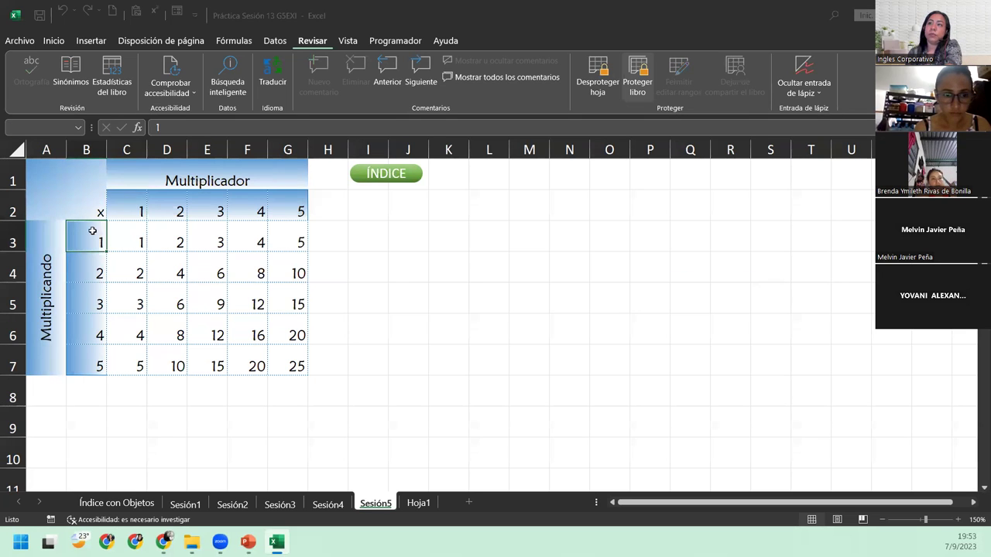
double_click(130, 264)
key(Return)
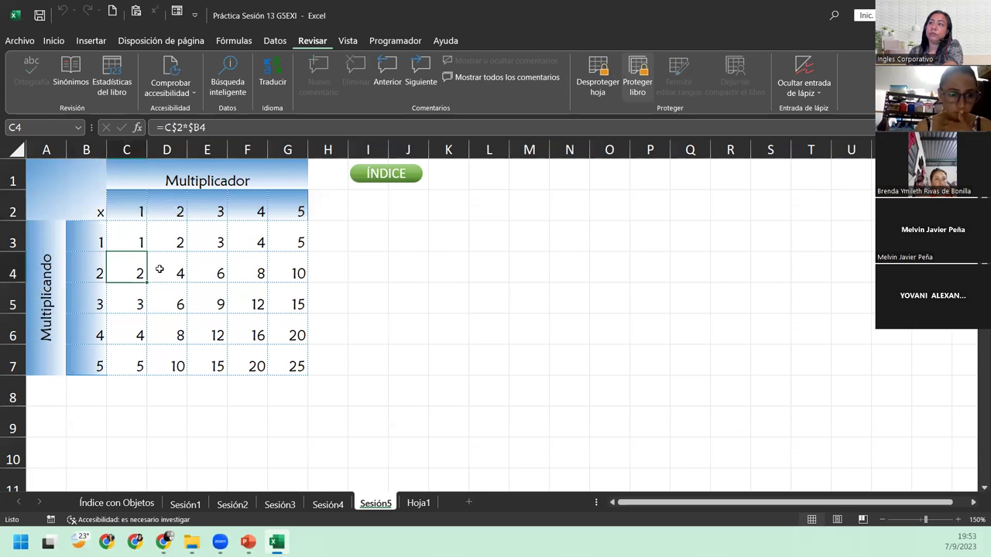
- Check which options column G and row 5 still allow, then select cell C2
click(287, 147)
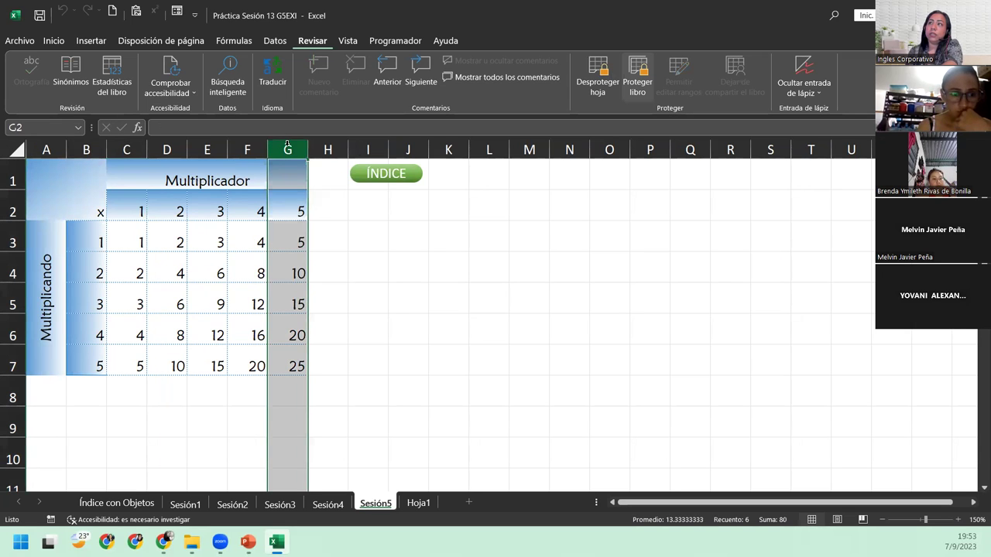
right_click(287, 147)
key(Escape)
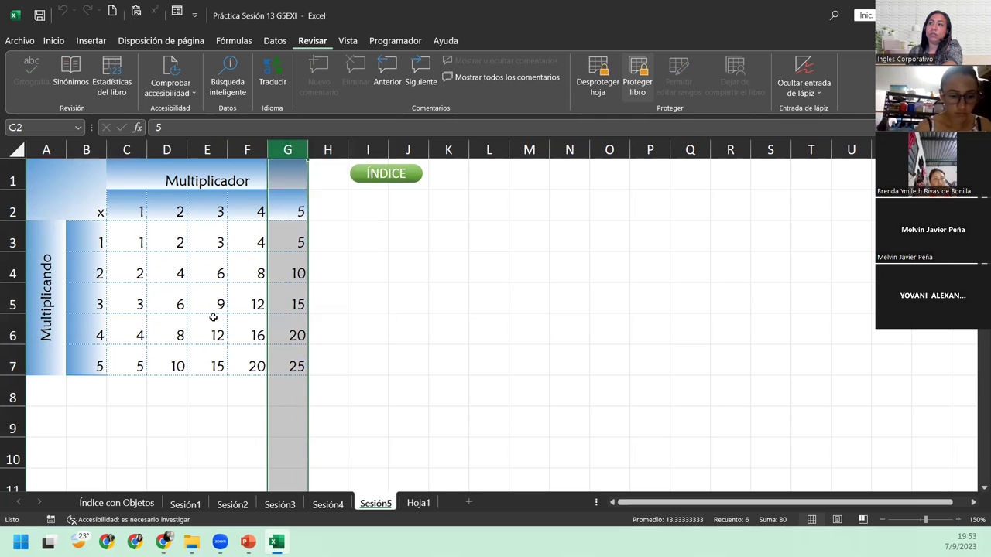
right_click(12, 304)
key(Escape)
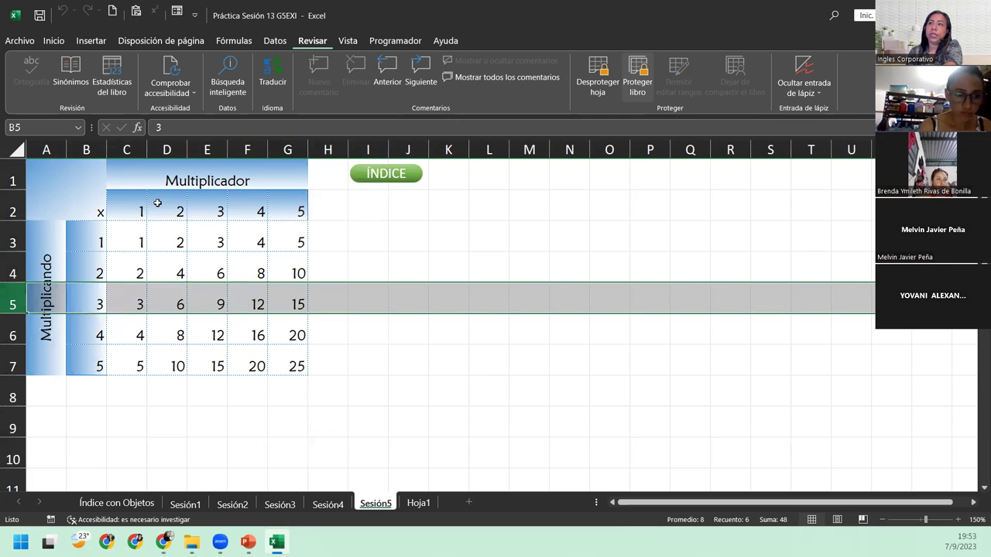
click(158, 203)
click(140, 212)
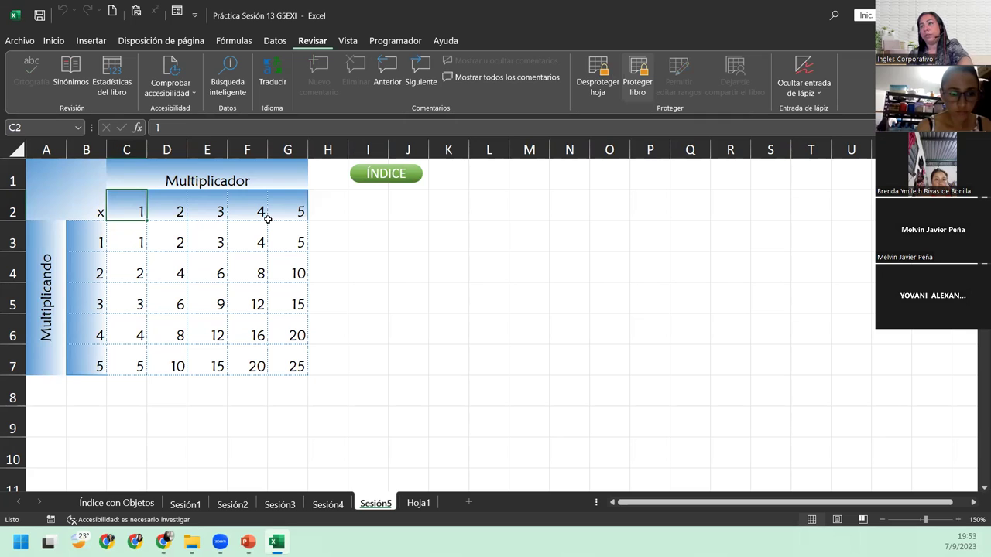
- Unlock the Multiplicador range with its password and change C2 from 1 to 9
key(F2)
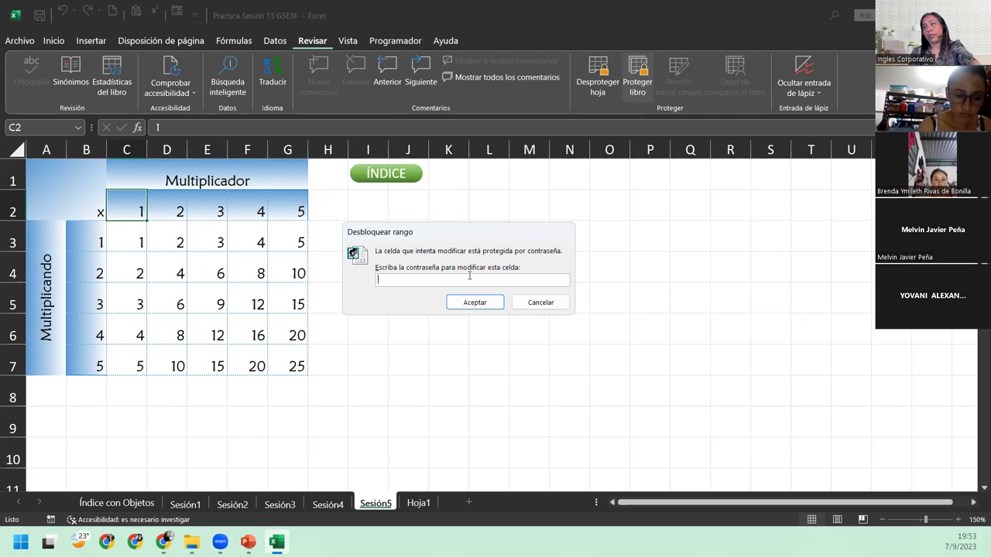
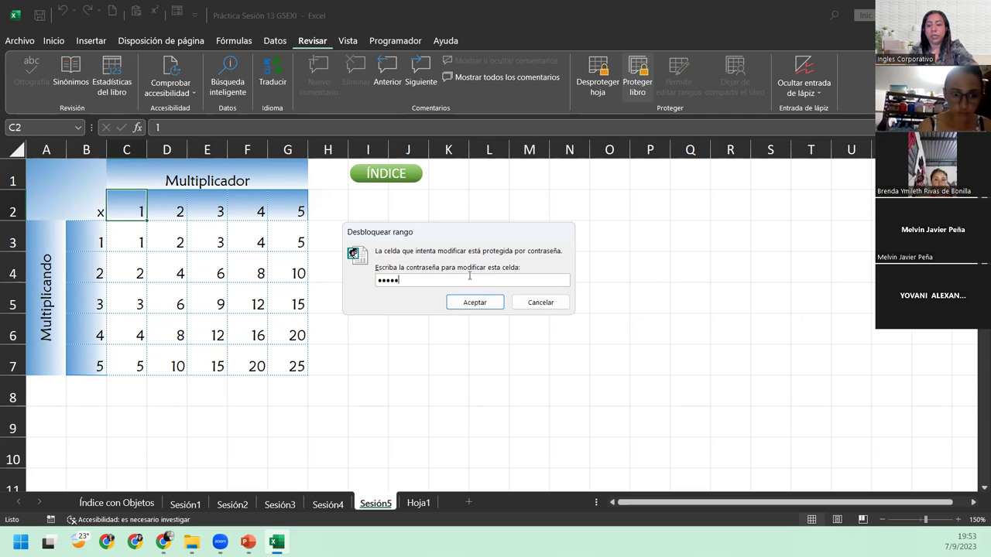
key(Return)
text(9)
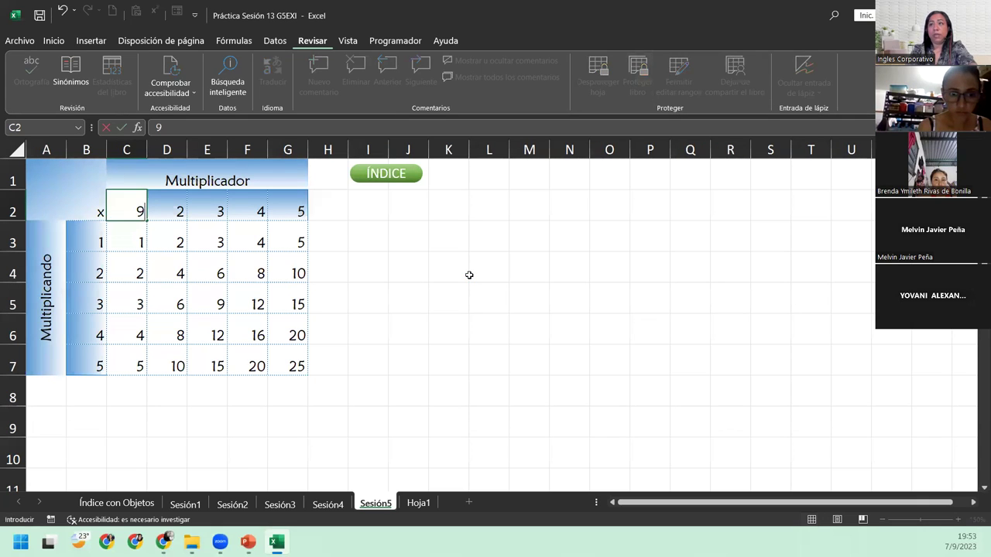
key(Return)
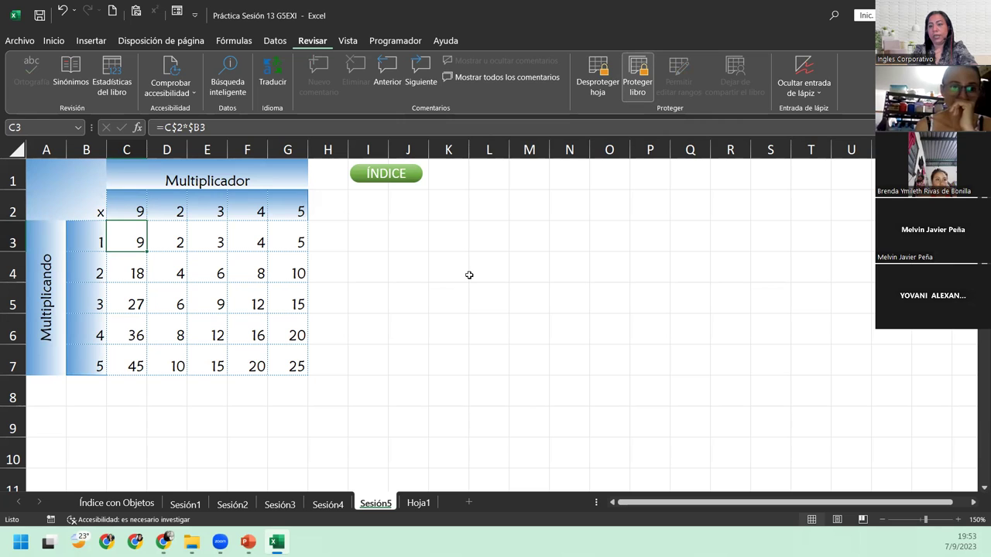
- Set multiplier D2 to 6 and E2 to 12, ending on F2
click(131, 208)
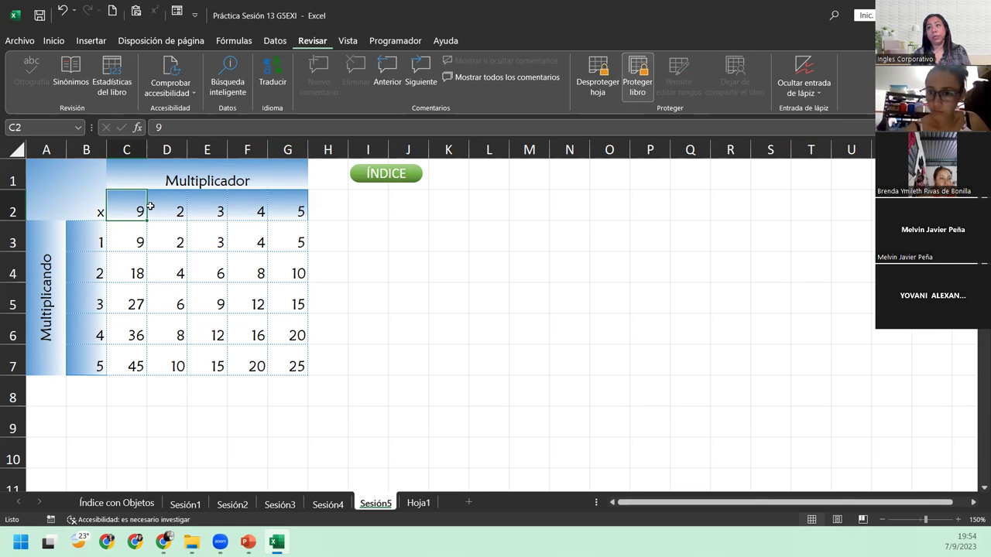
click(167, 212)
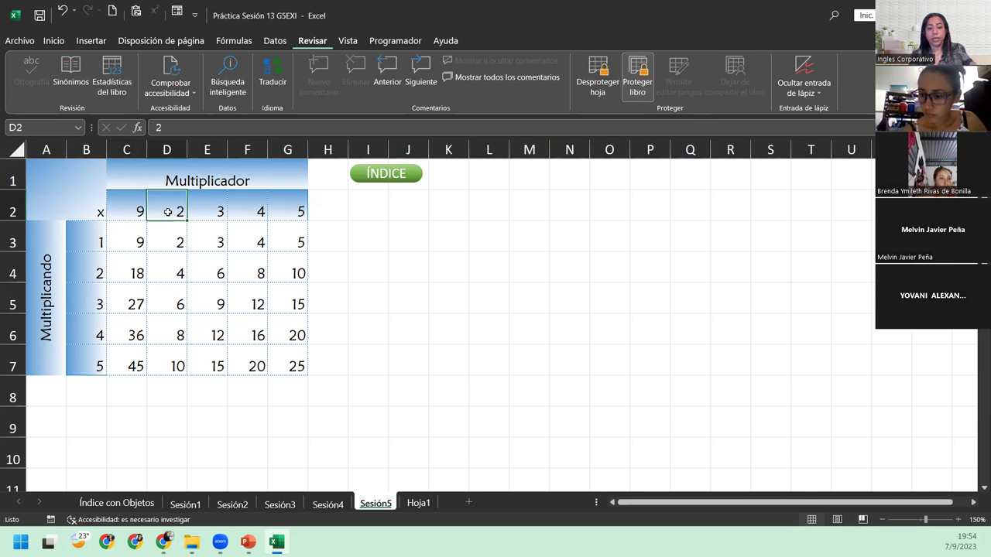
text(6)
key(Return)
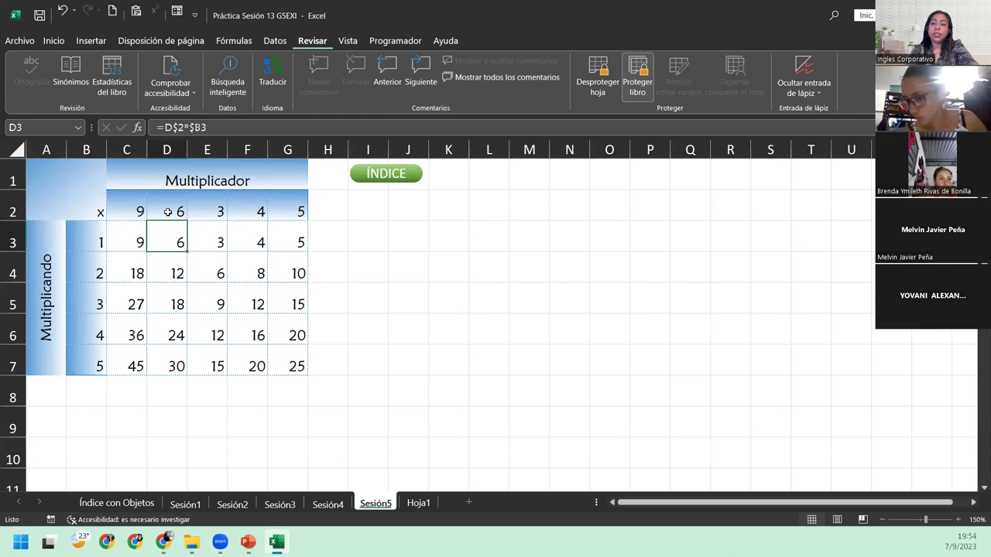
key(Up)
key(Right)
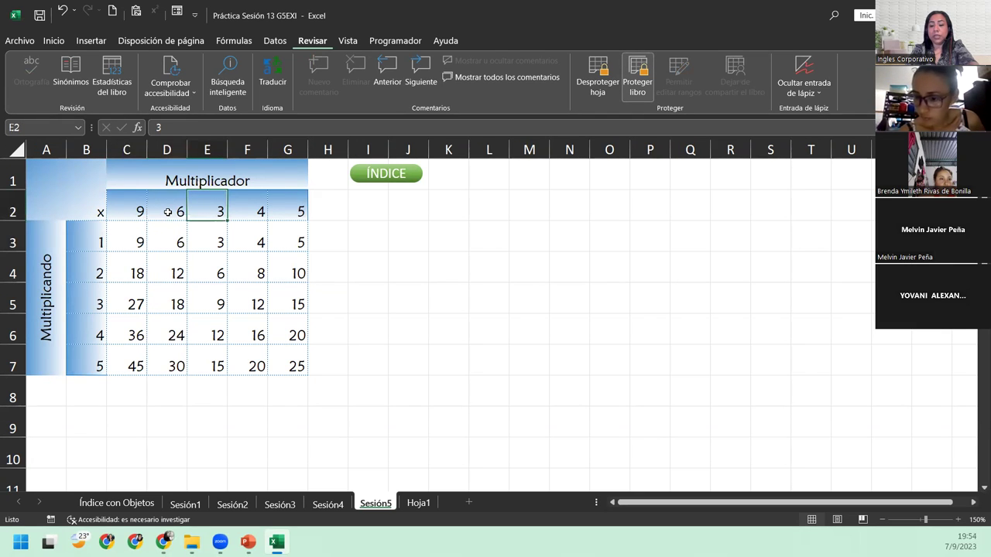
text(1)
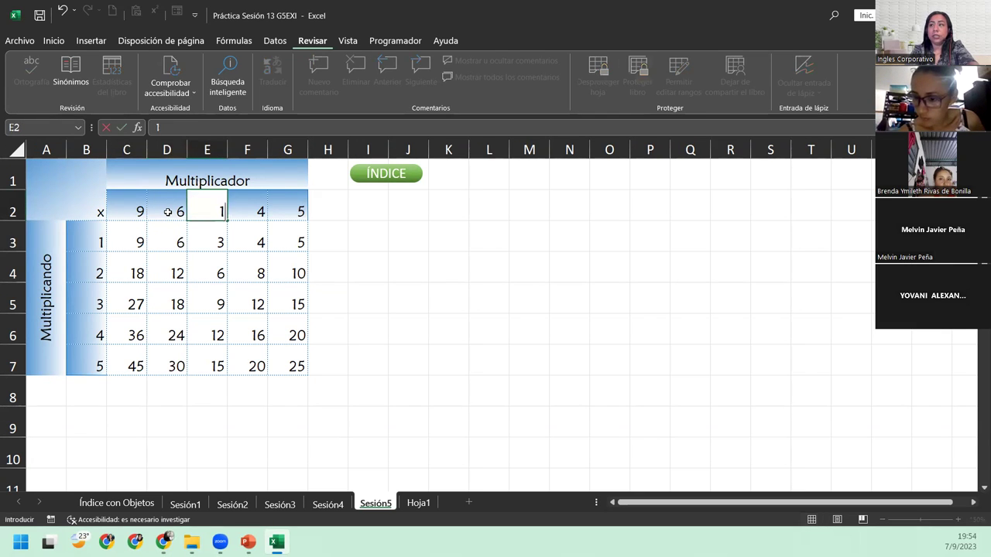
text(2)
key(Return)
key(Up)
key(Right)
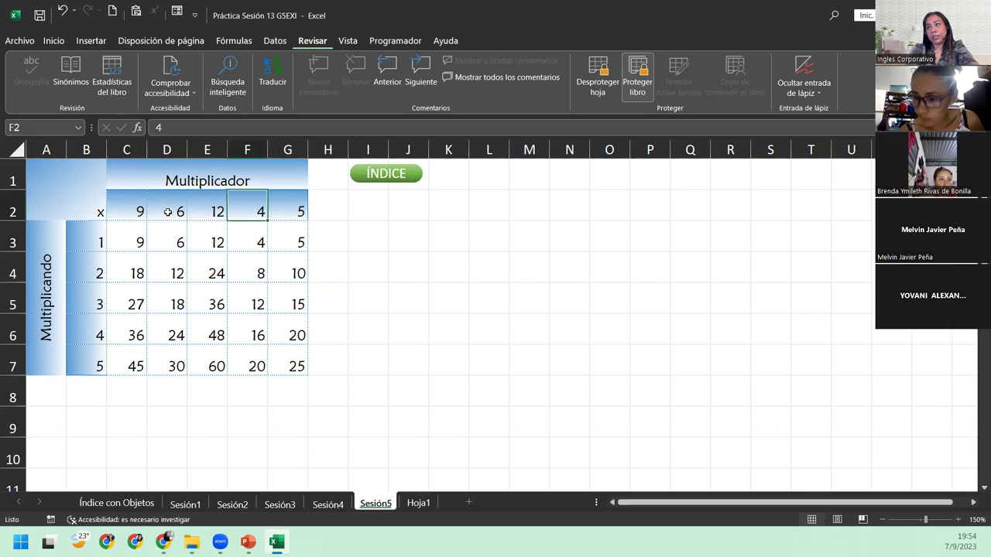
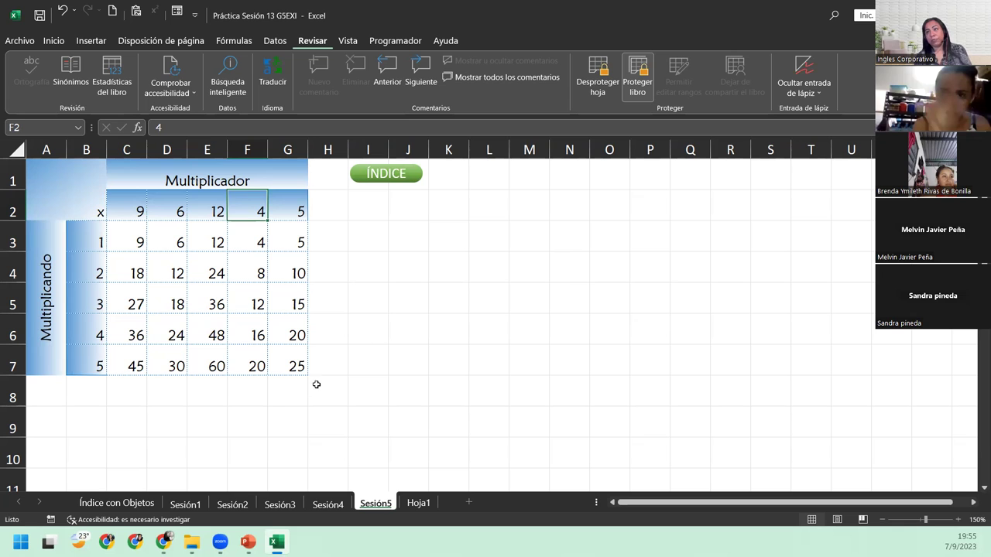
- Inspect the formula in cell D3 of the Sesión5 multiplication table
click(156, 226)
click(85, 202)
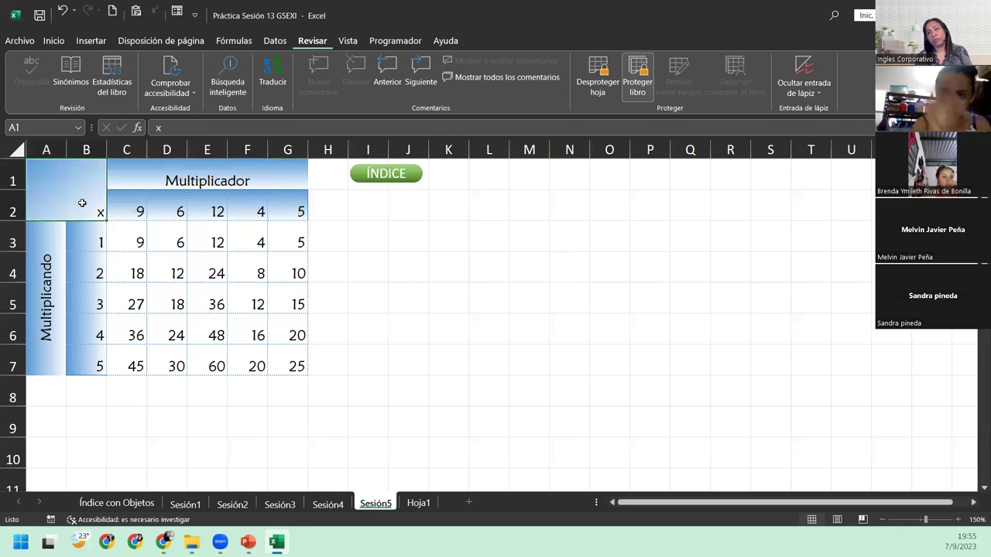
click(160, 246)
- Go through the Índice con Objetos index sheet to the Sesión1 grades sheet and check its tab menu
click(120, 503)
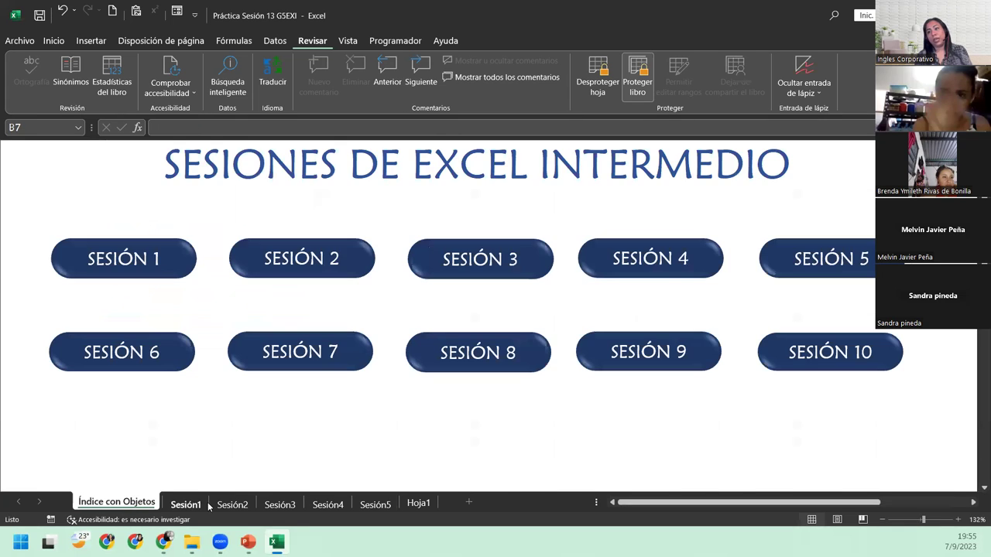
click(206, 505)
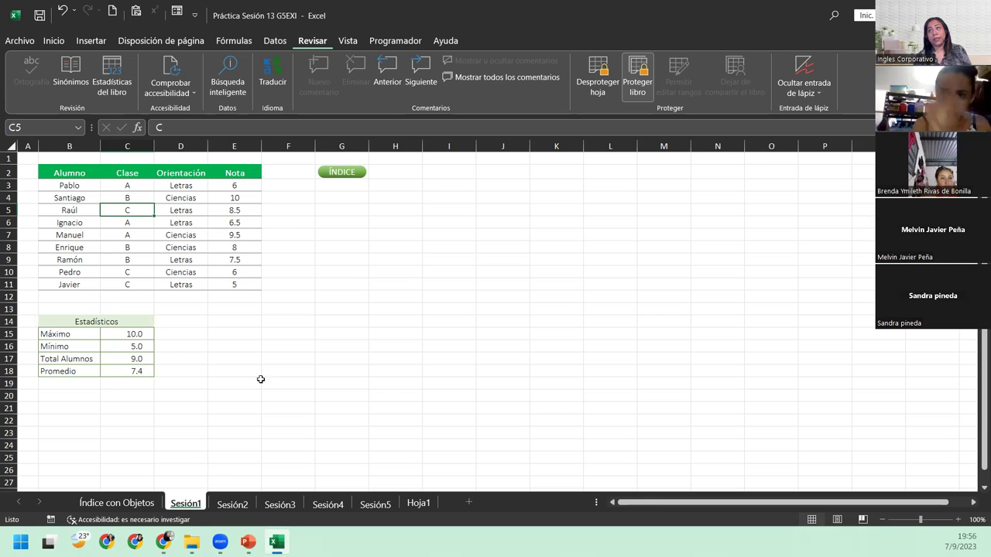
click(134, 503)
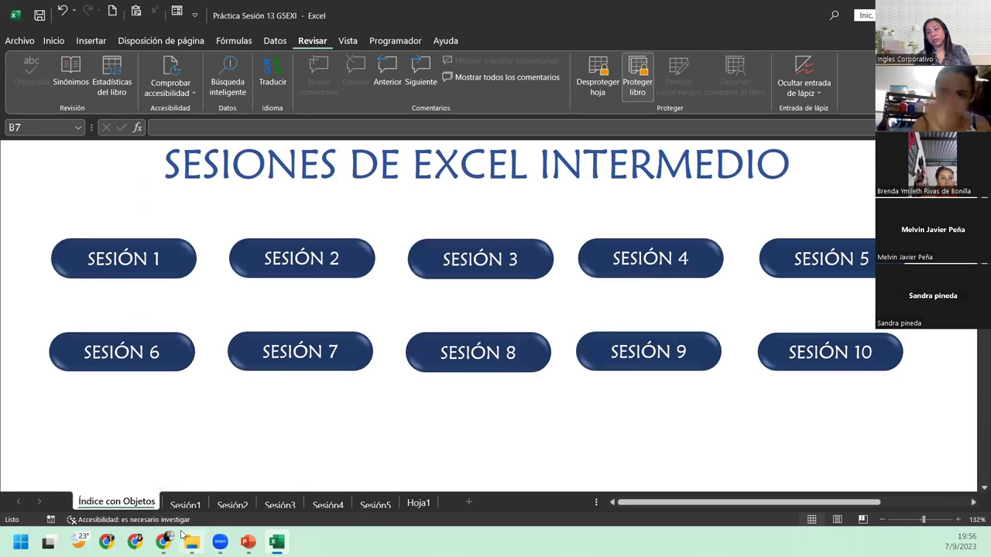
click(184, 505)
right_click(179, 508)
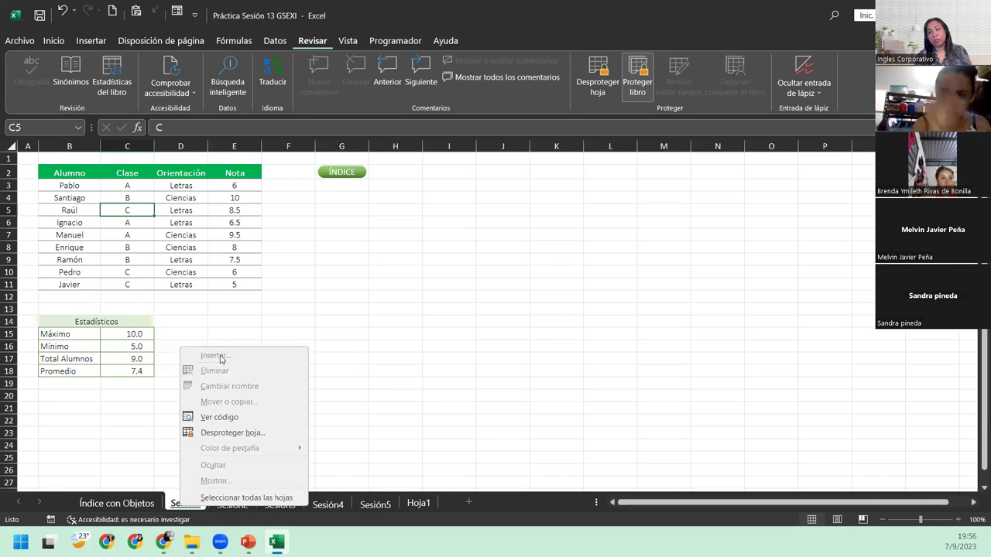
click(175, 504)
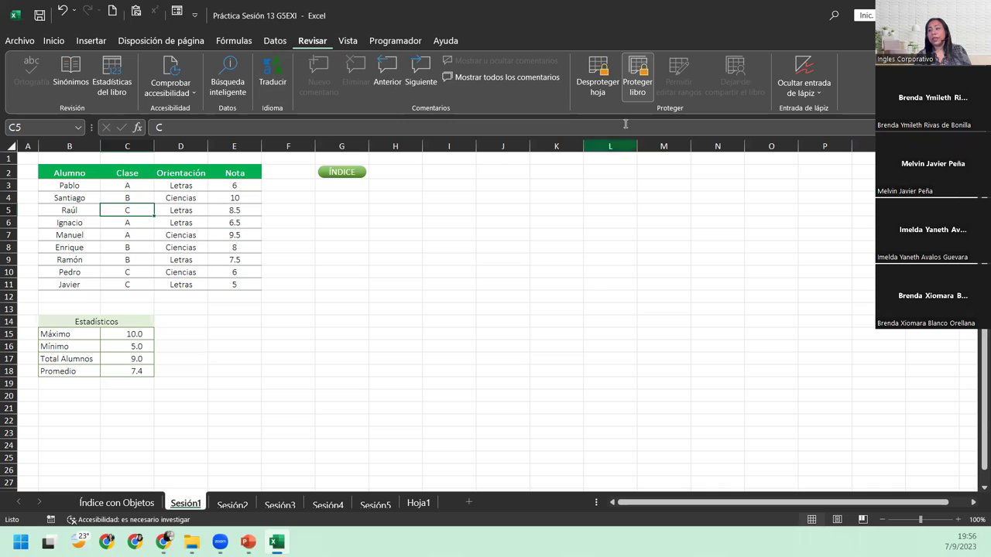
- Unprotect the workbook structure by entering its password
click(640, 69)
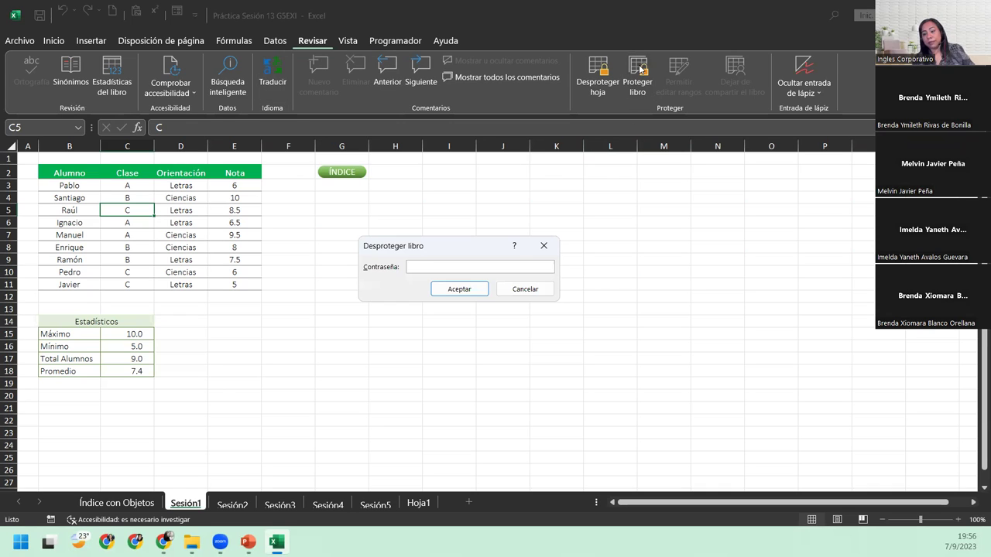
text(1)
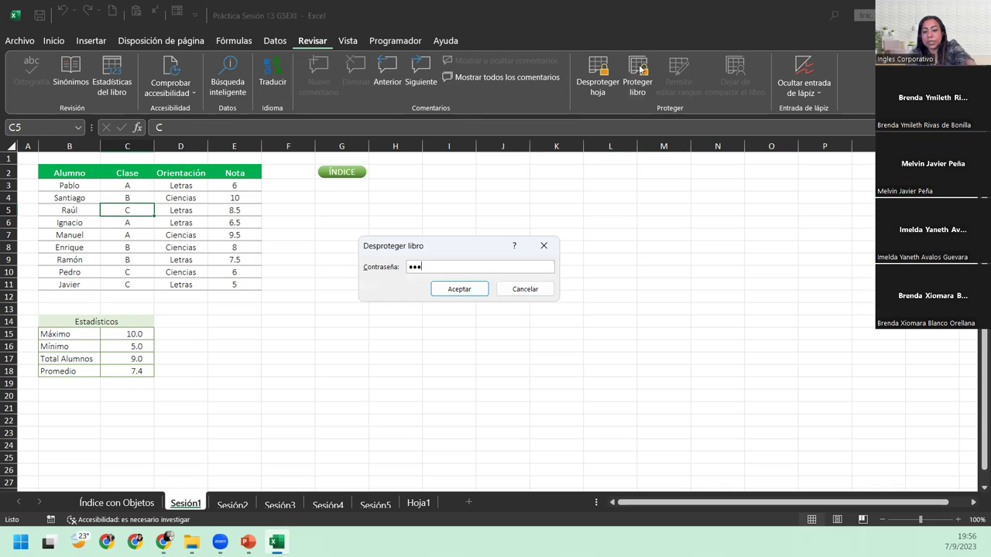
key(Return)
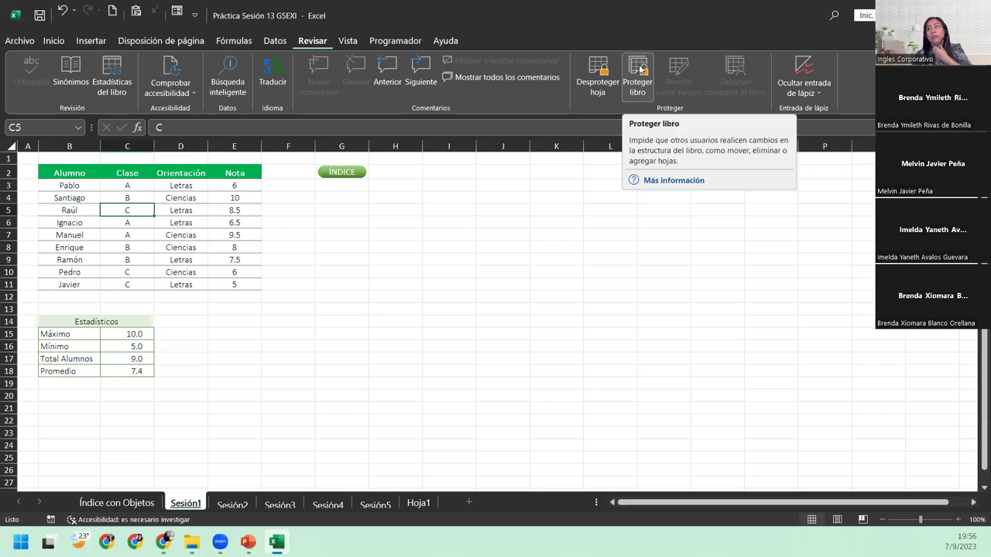
- Colour the Sesión1 tab green and the Sesión2 tab purple
right_click(198, 505)
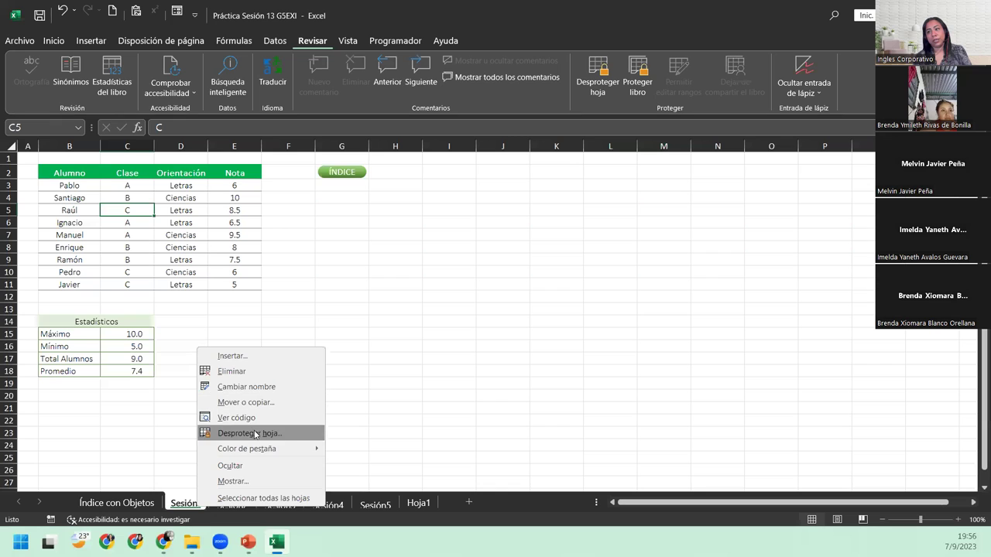
mouse_move(246, 449)
click(382, 489)
click(232, 504)
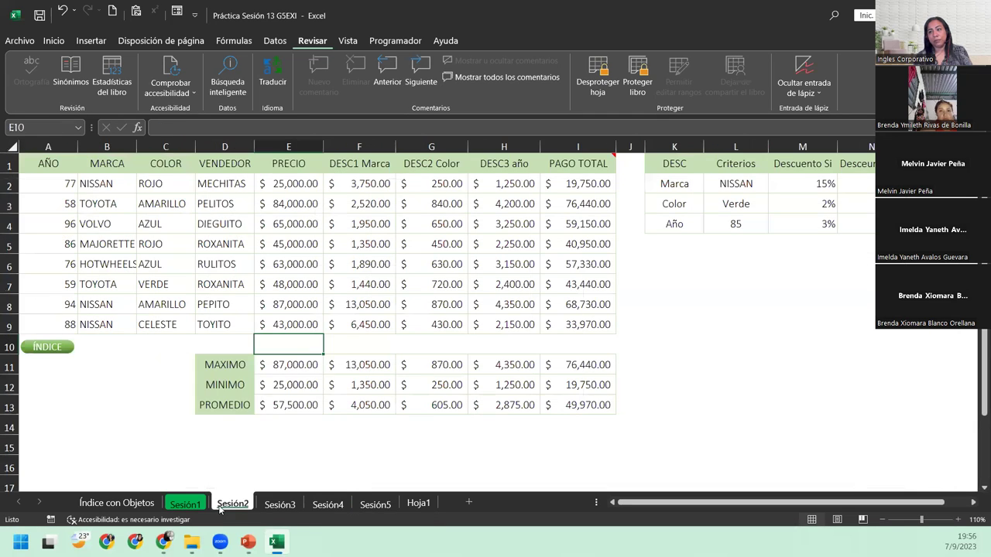
right_click(225, 504)
mouse_move(270, 449)
click(446, 489)
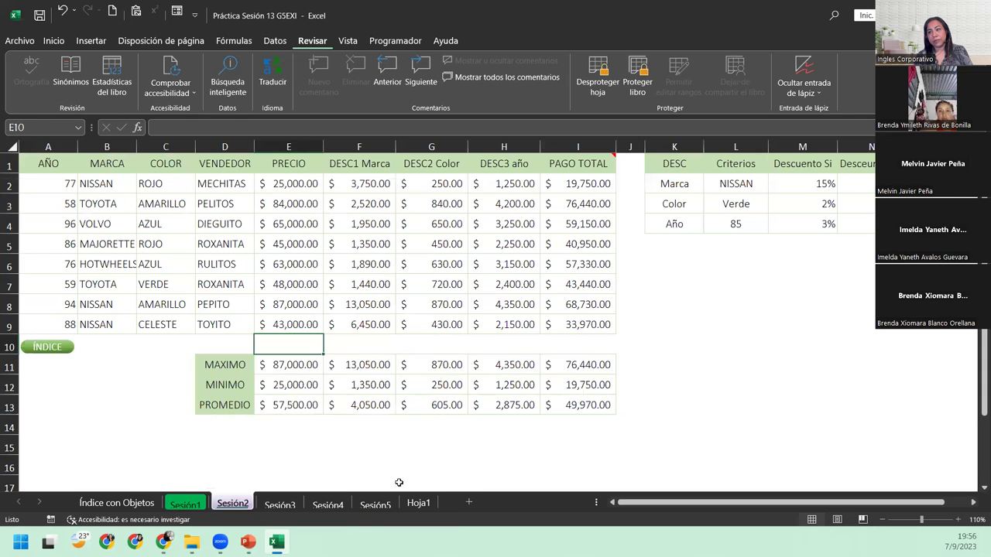
- Colour the Sesión3 tab red
click(279, 504)
right_click(276, 504)
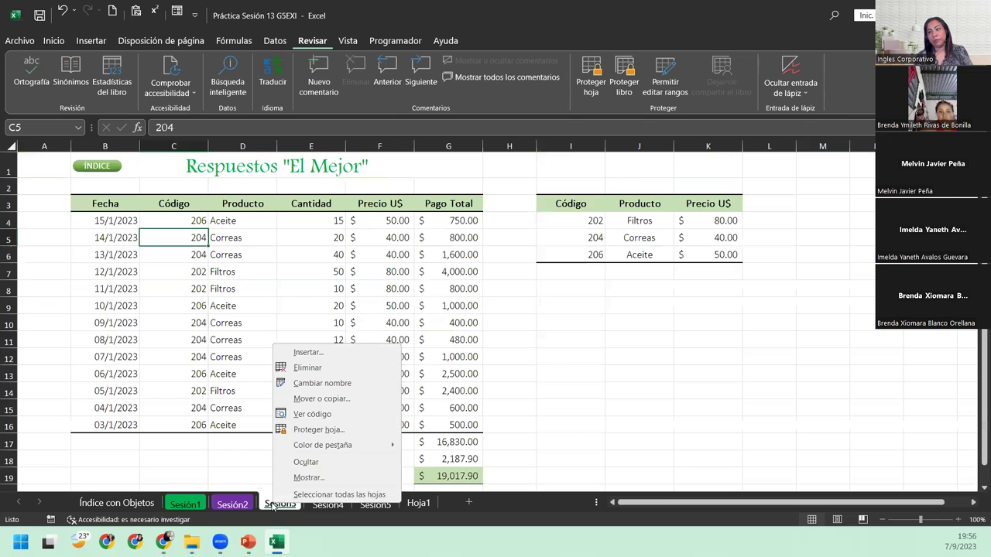
mouse_move(322, 446)
click(416, 490)
click(328, 505)
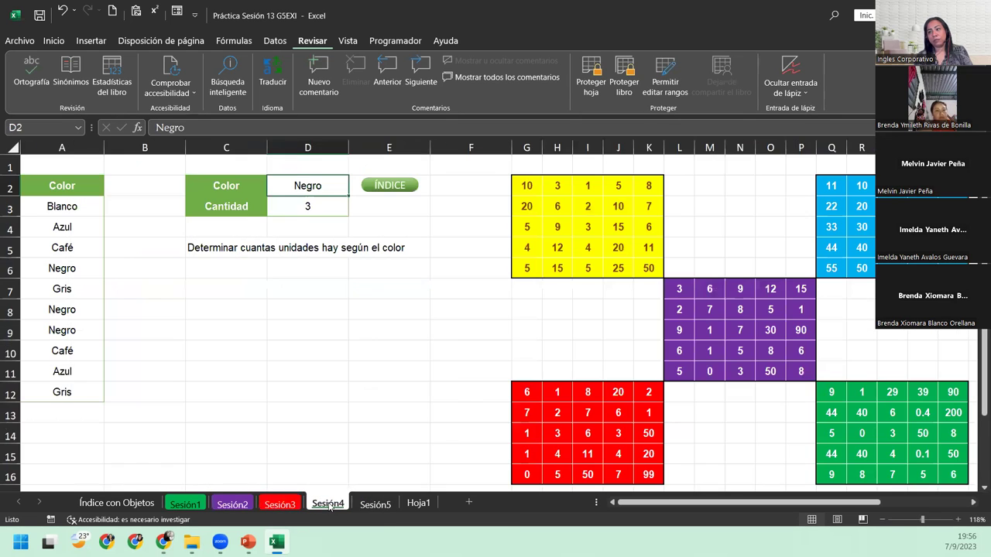
right_click(330, 505)
right_click(291, 504)
mouse_move(341, 445)
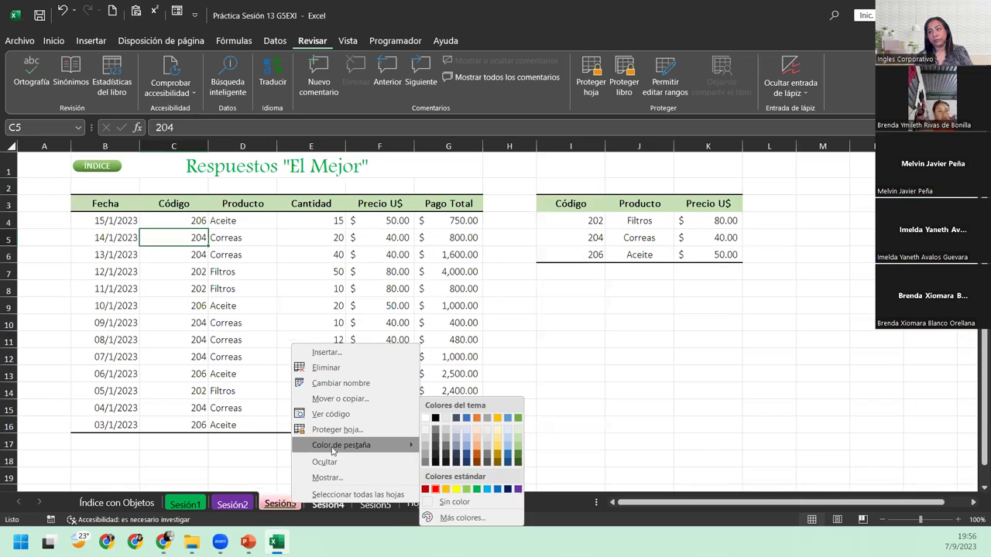
click(435, 489)
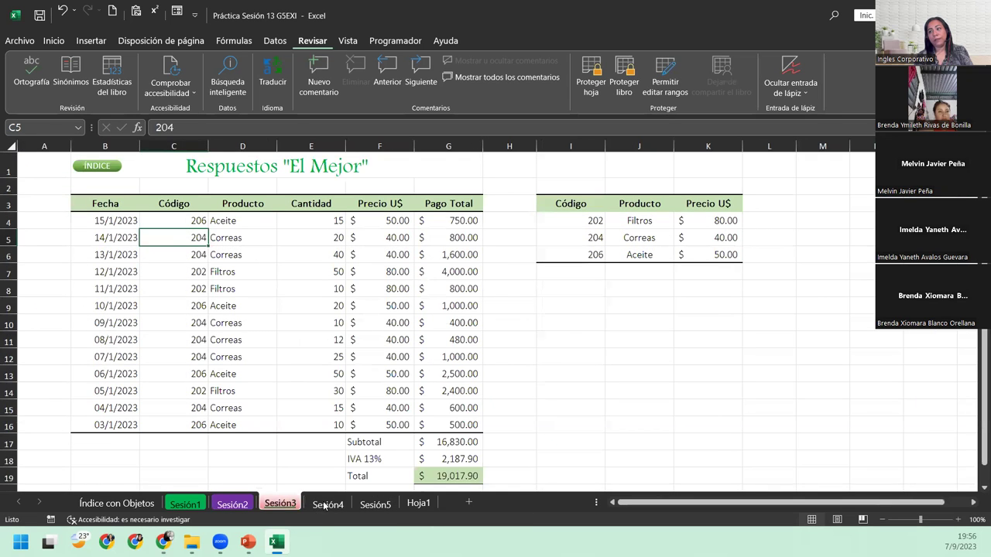
- Colour the Sesión4 tab blue and Sesión5 yellow, then view the empty Hoja1 sheet
click(328, 505)
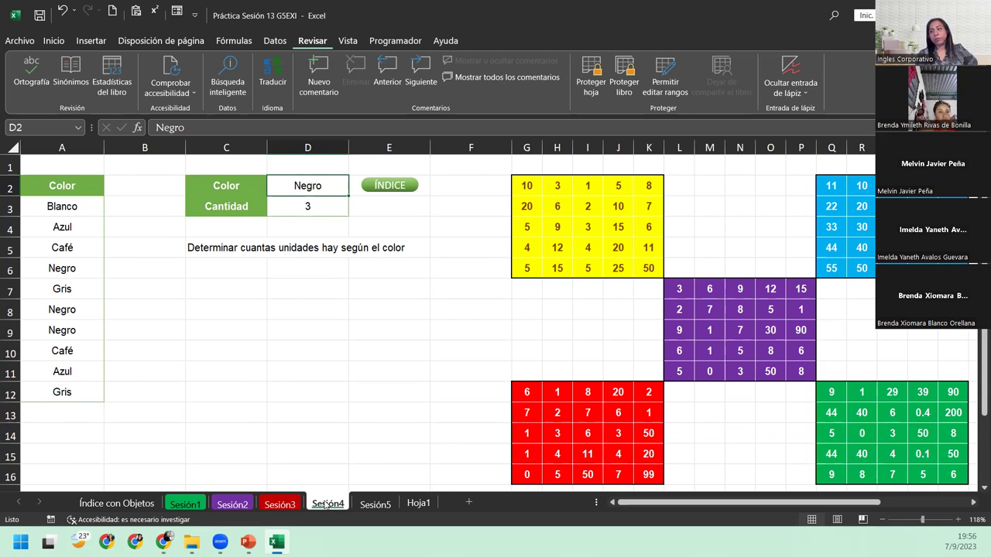
right_click(326, 504)
mouse_move(375, 443)
click(529, 489)
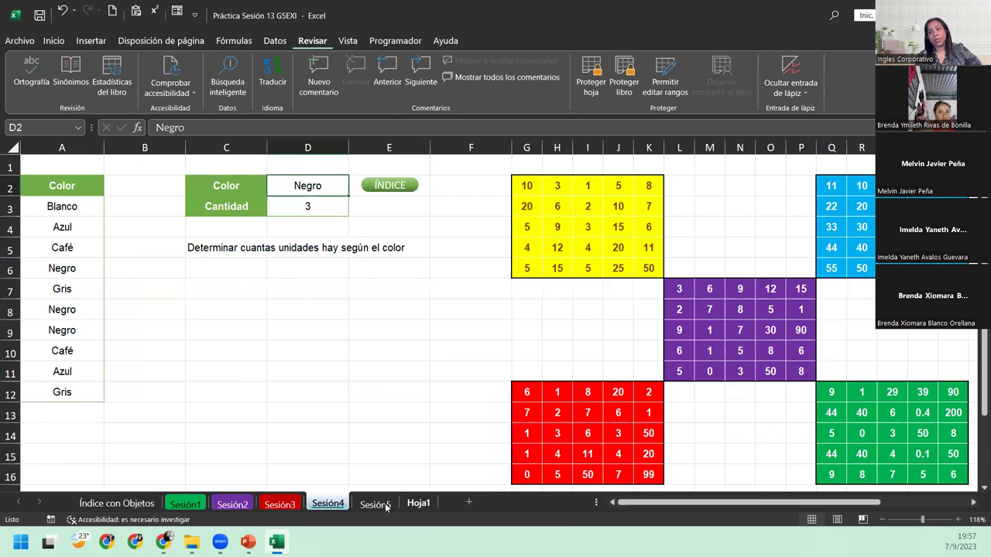
click(377, 505)
right_click(380, 508)
mouse_move(431, 448)
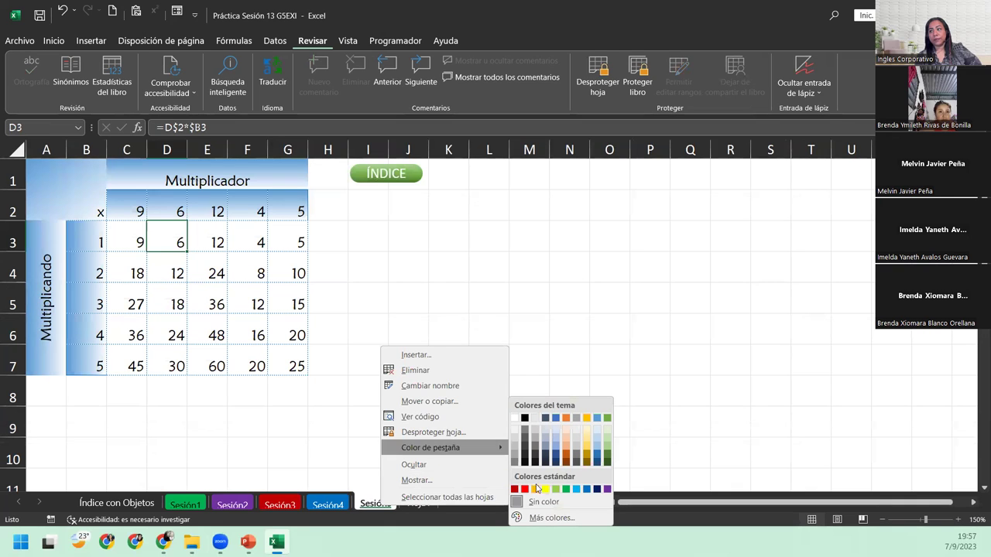
click(545, 490)
click(214, 360)
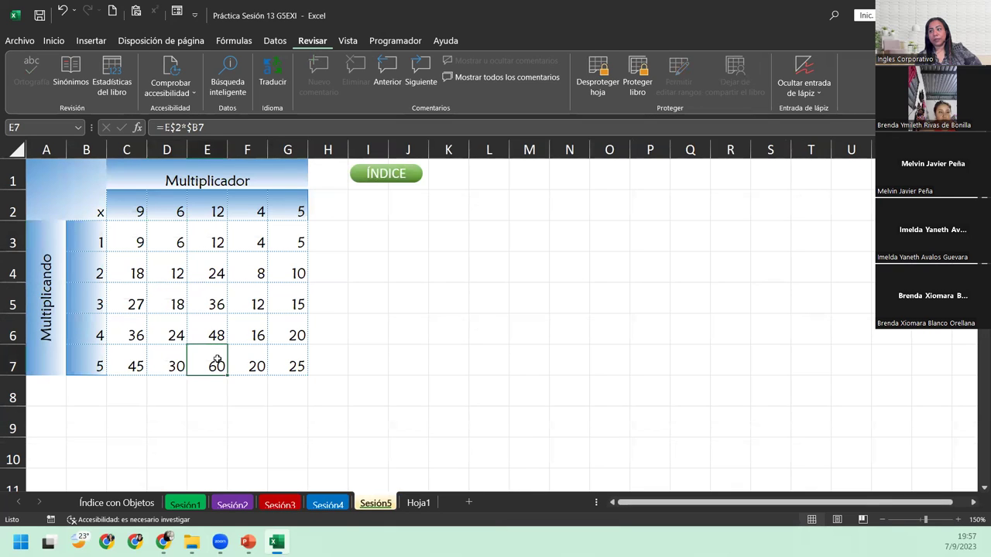
click(418, 503)
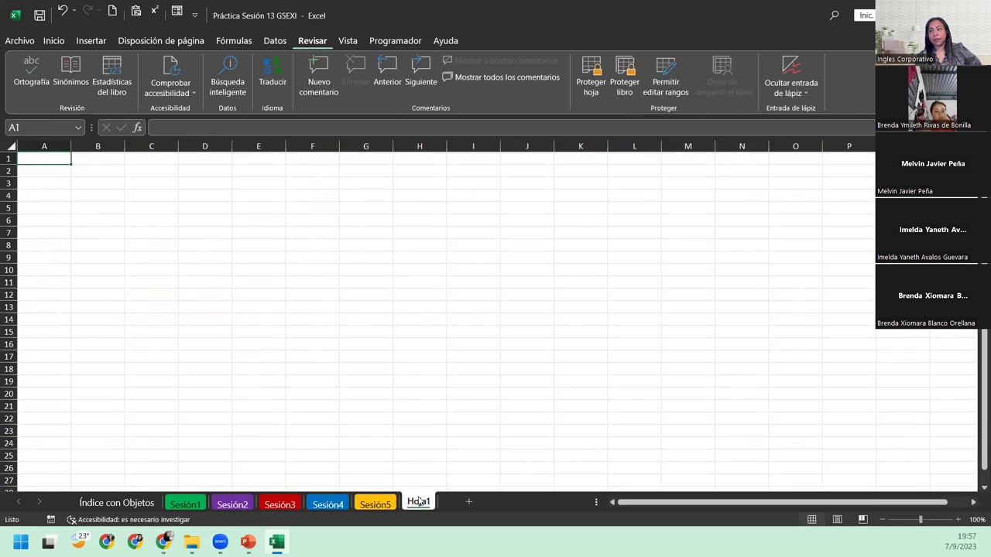
- Go to the Índice con Objetos sheet with its Sesión 1–10 links
click(116, 504)
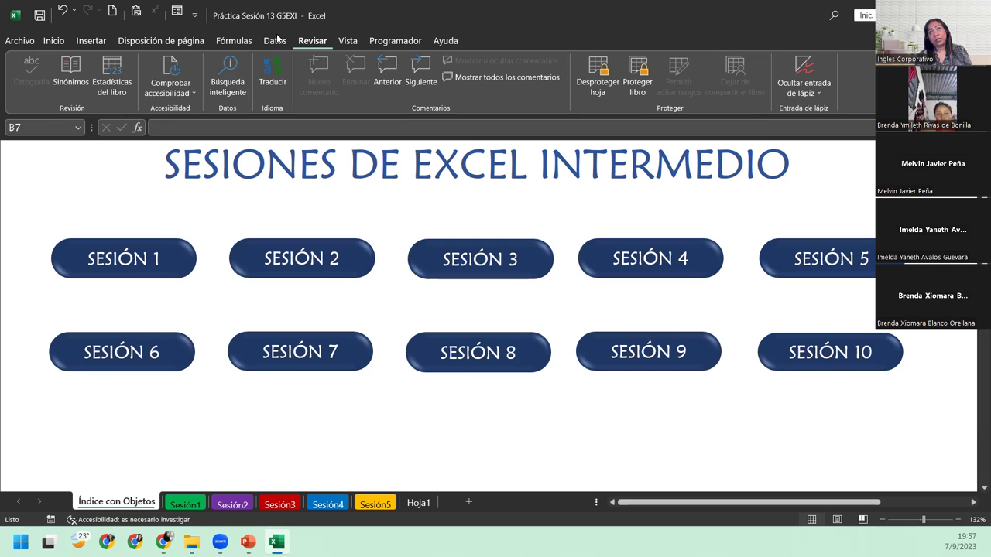
click(177, 43)
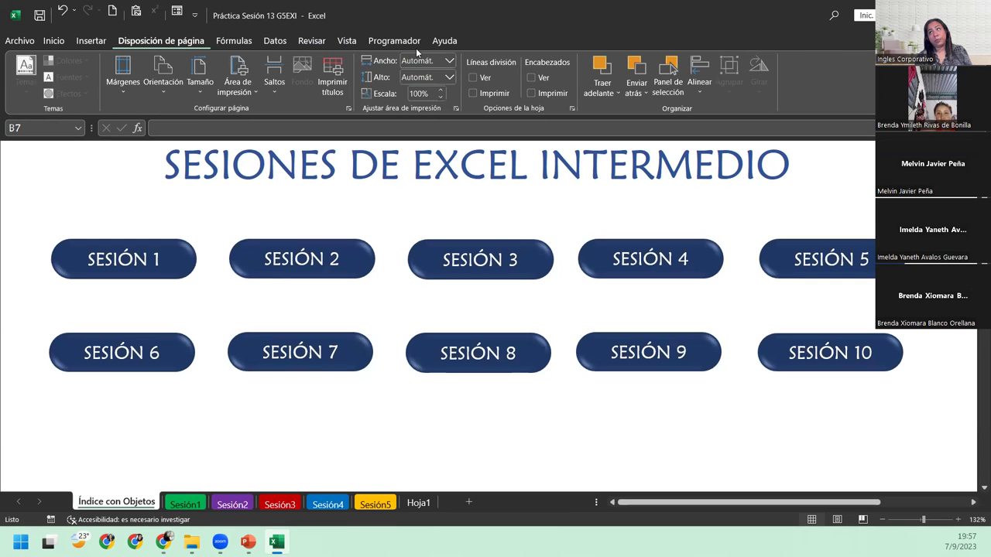
click(188, 505)
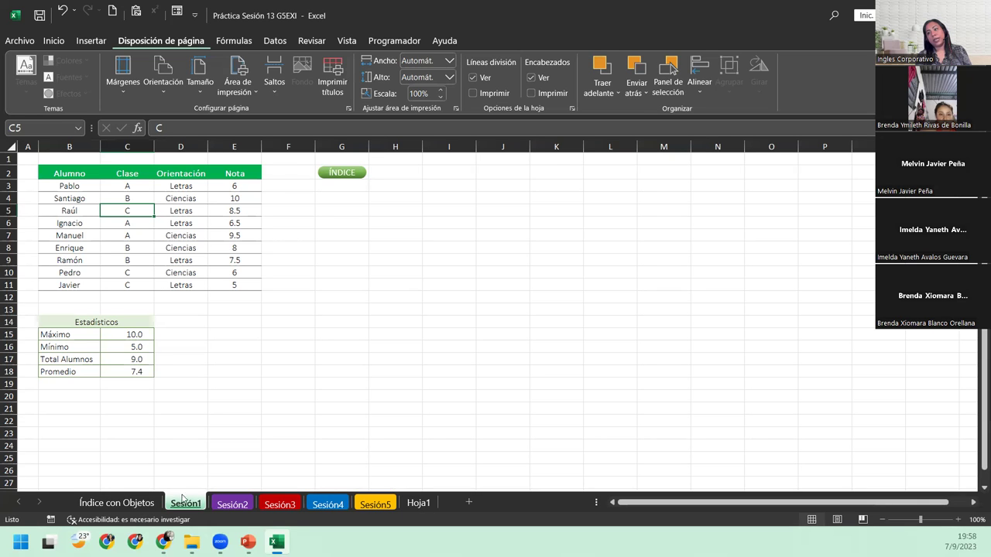
click(112, 505)
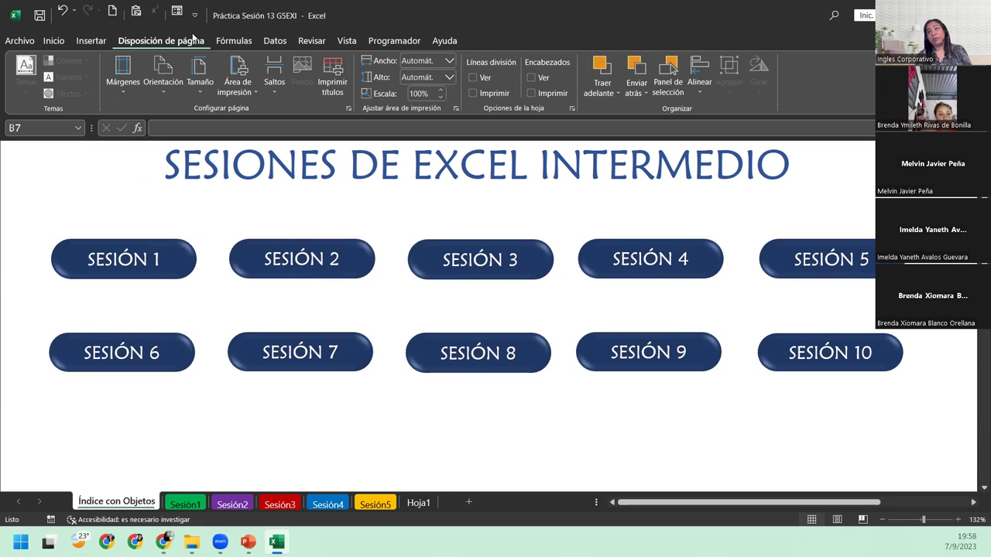
- Protect the workbook structure from the Revisar tab with a password, confirming it
click(325, 41)
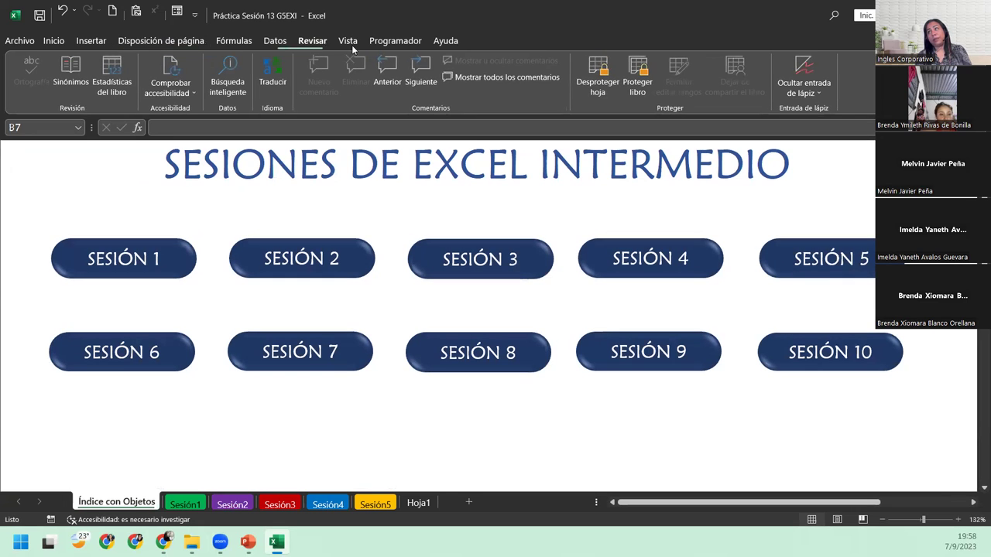
click(625, 68)
key(Return)
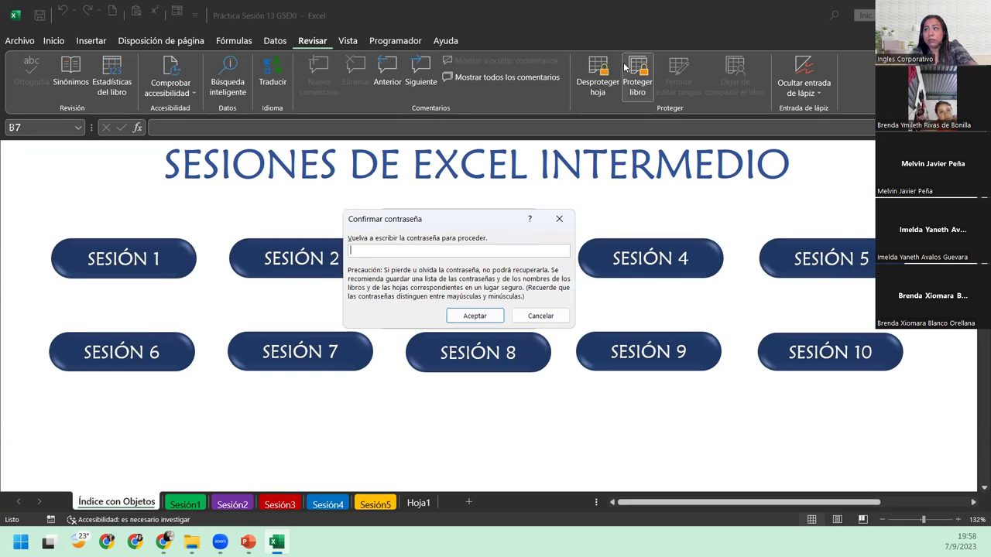
key(Return)
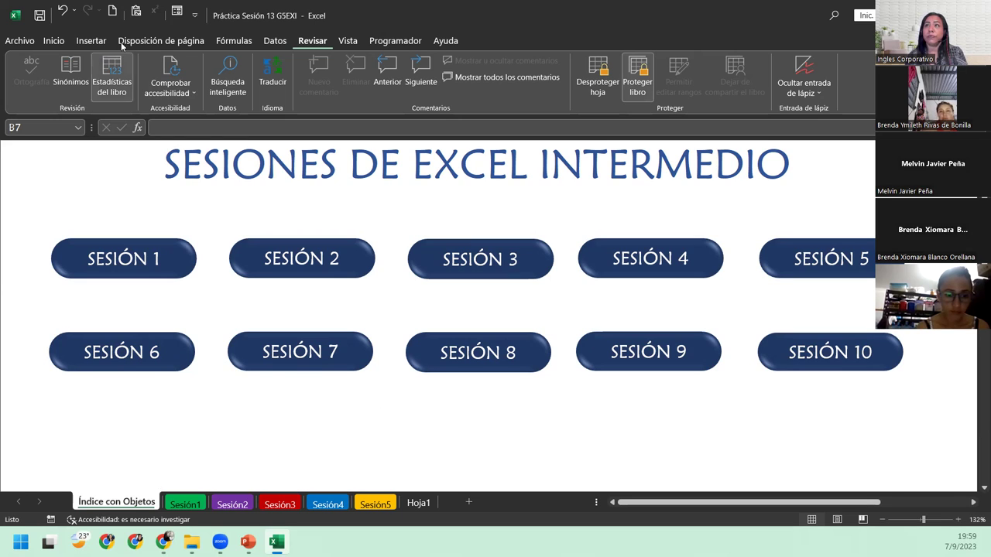
- Save the workbook and advance the presentation to the CIERRE Y CONCLUSIONES slide
click(40, 15)
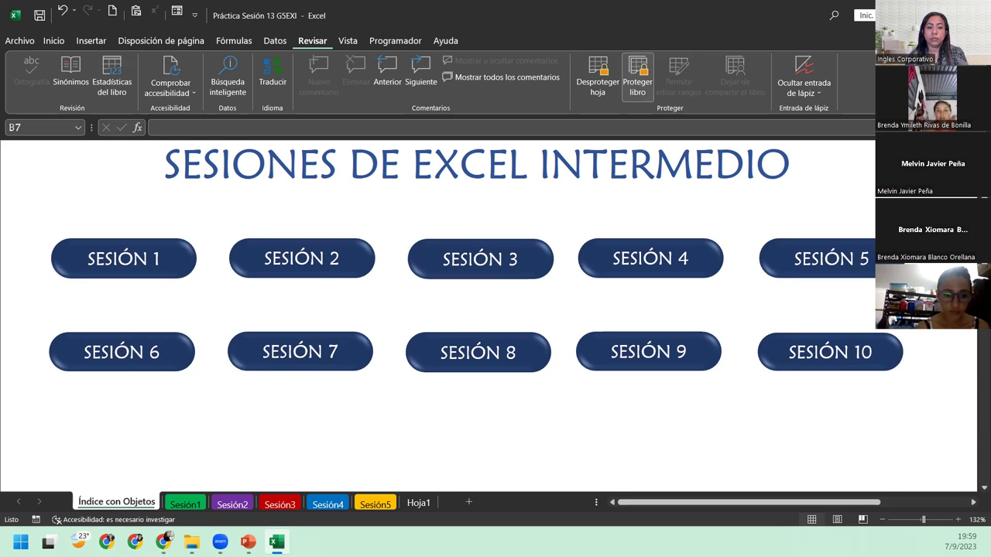
key(alt+Tab)
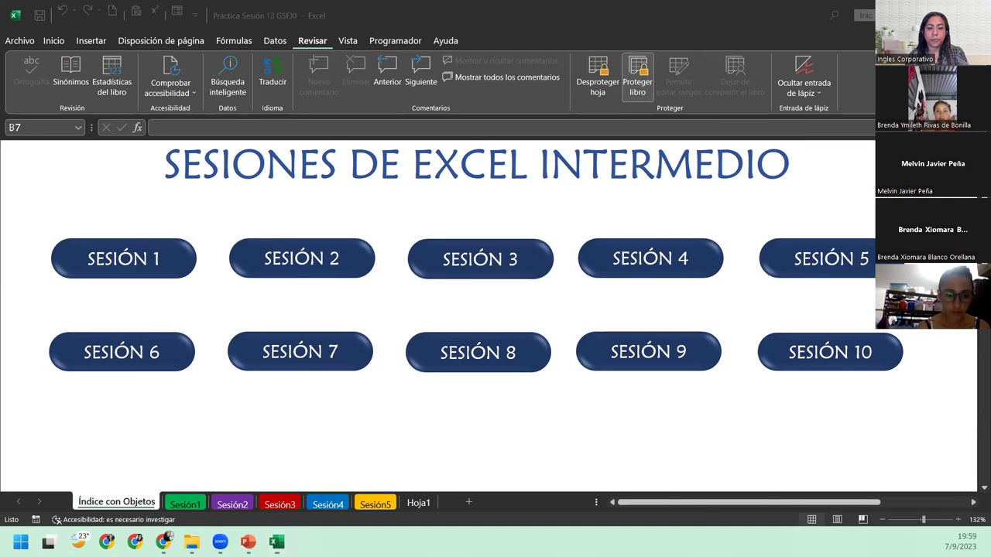
key(Right)
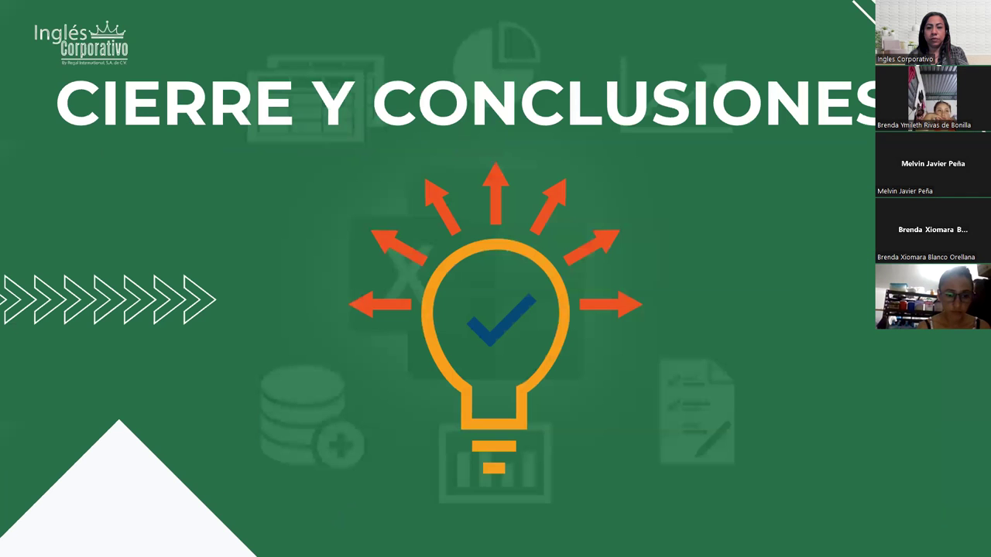